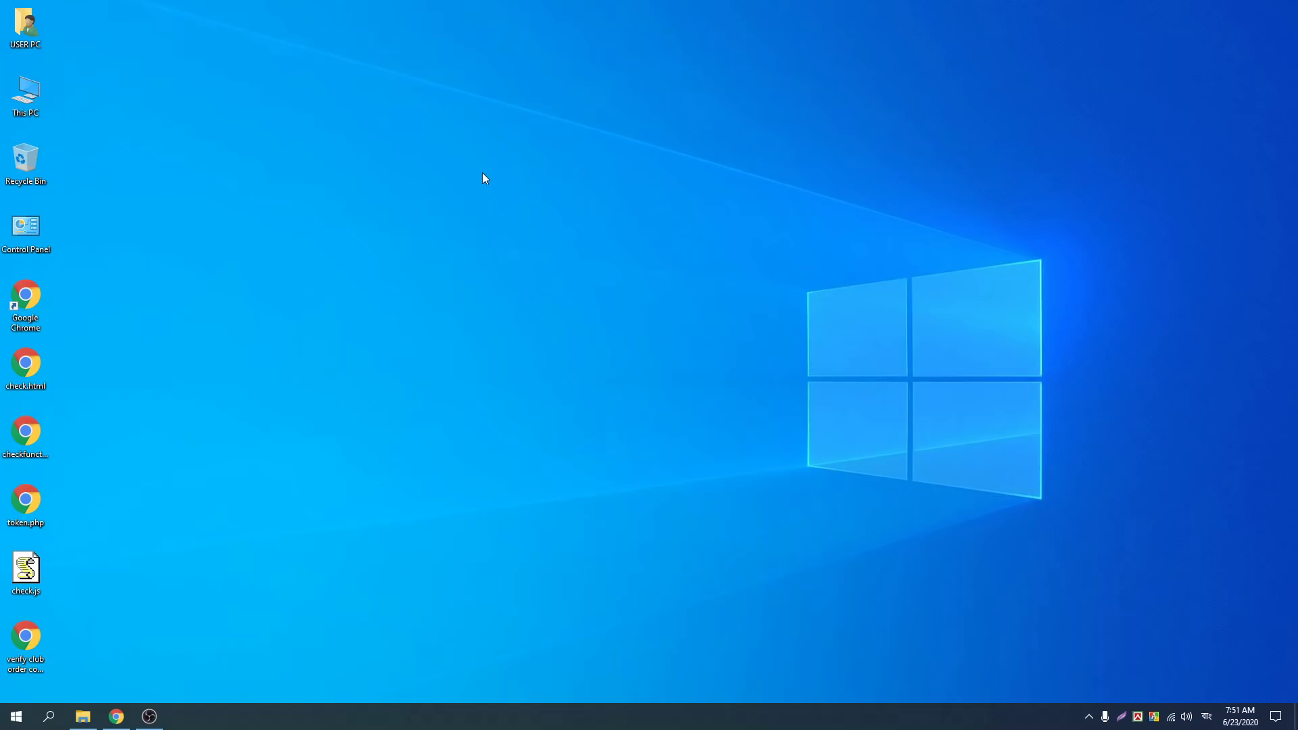
Open This PC and select the E:, F:, G: and H: drives one after another
{"action": "left_click", "coordinate": [48, 95]}
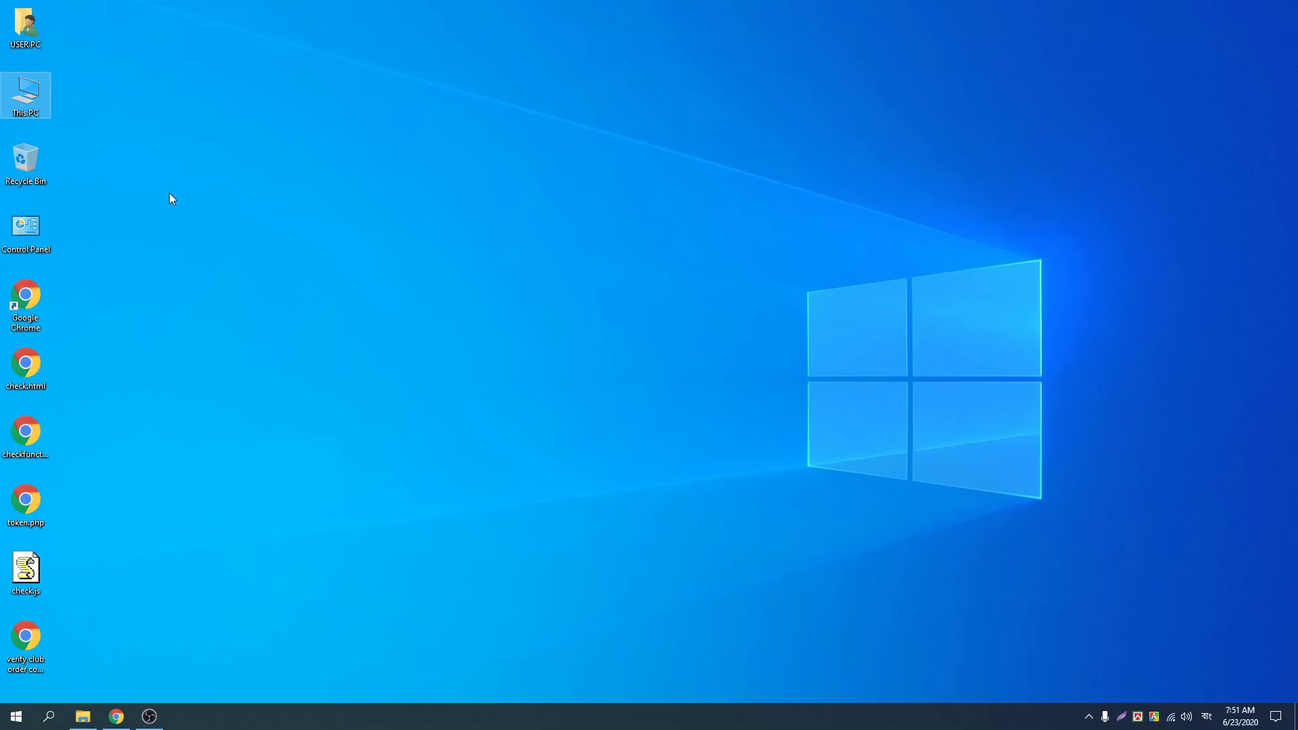
{"action": "double_click", "coordinate": [16, 96]}
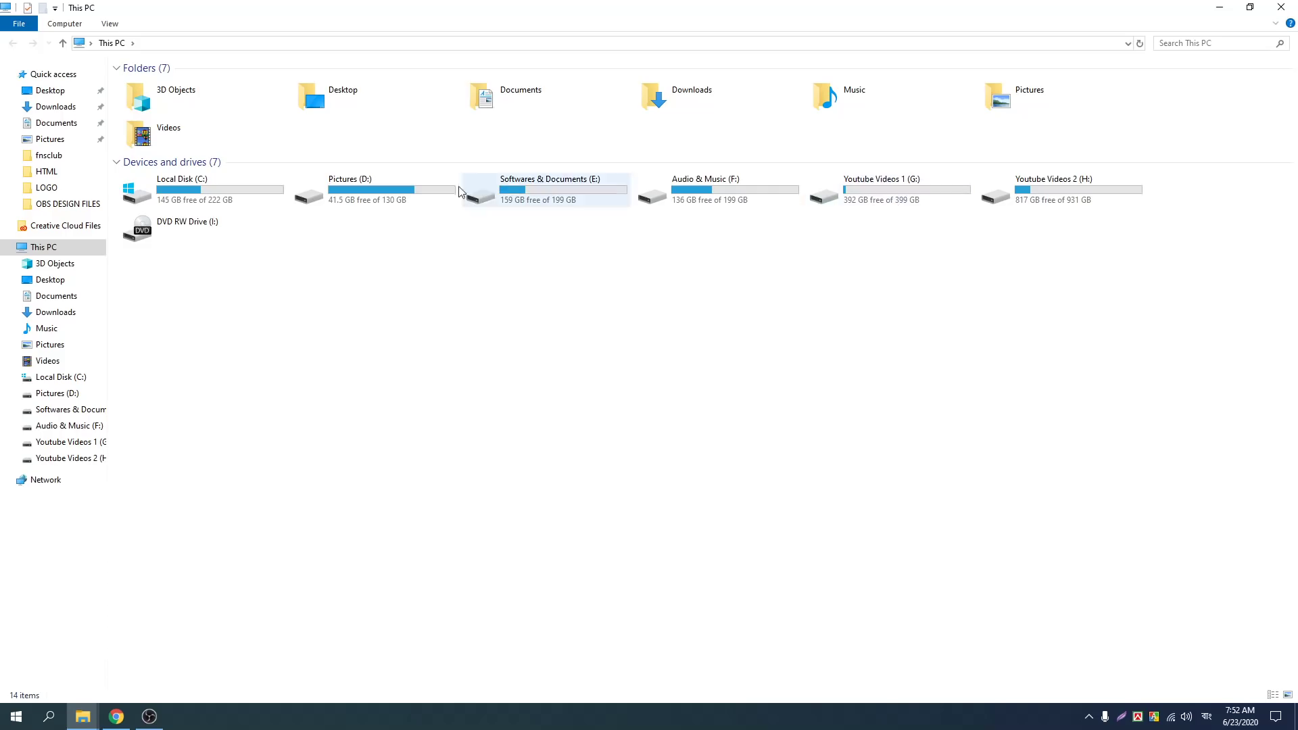
{"action": "left_click", "coordinate": [522, 195]}
{"action": "left_click", "coordinate": [748, 192]}
{"action": "left_click", "coordinate": [879, 193]}
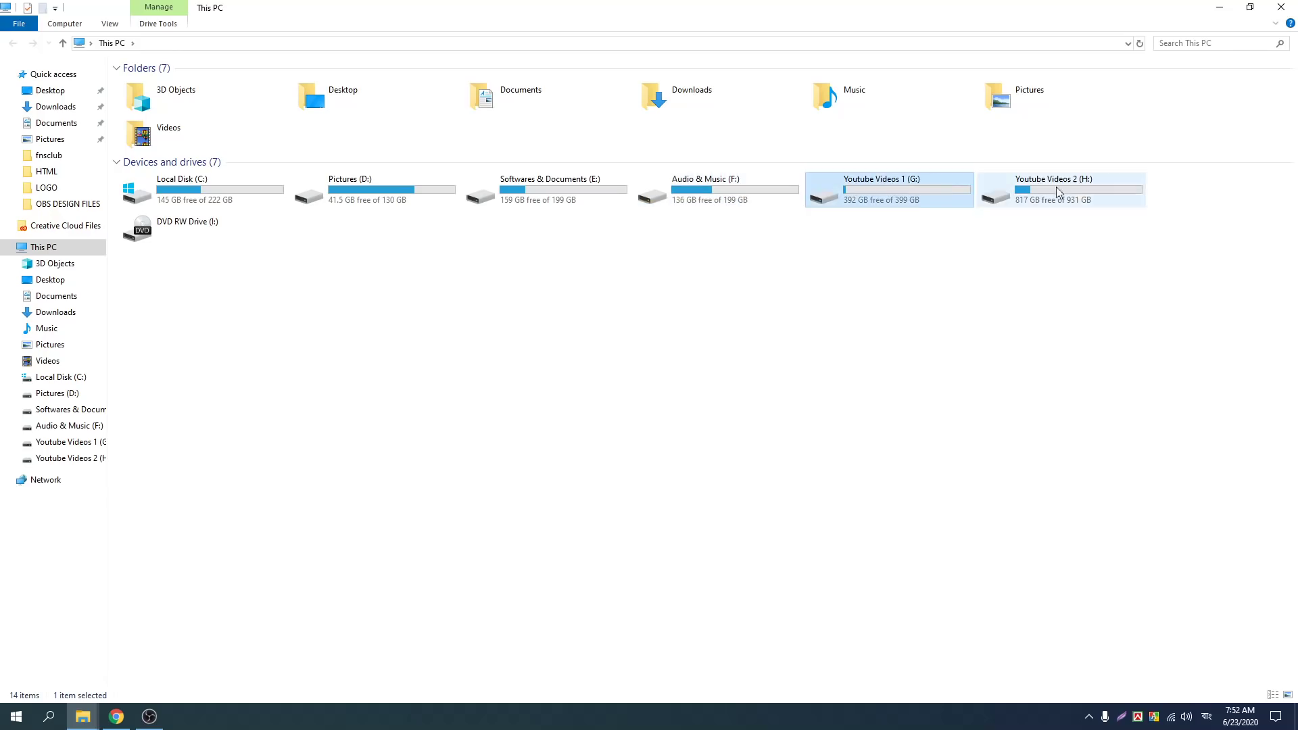
{"action": "left_click", "coordinate": [1085, 190]}
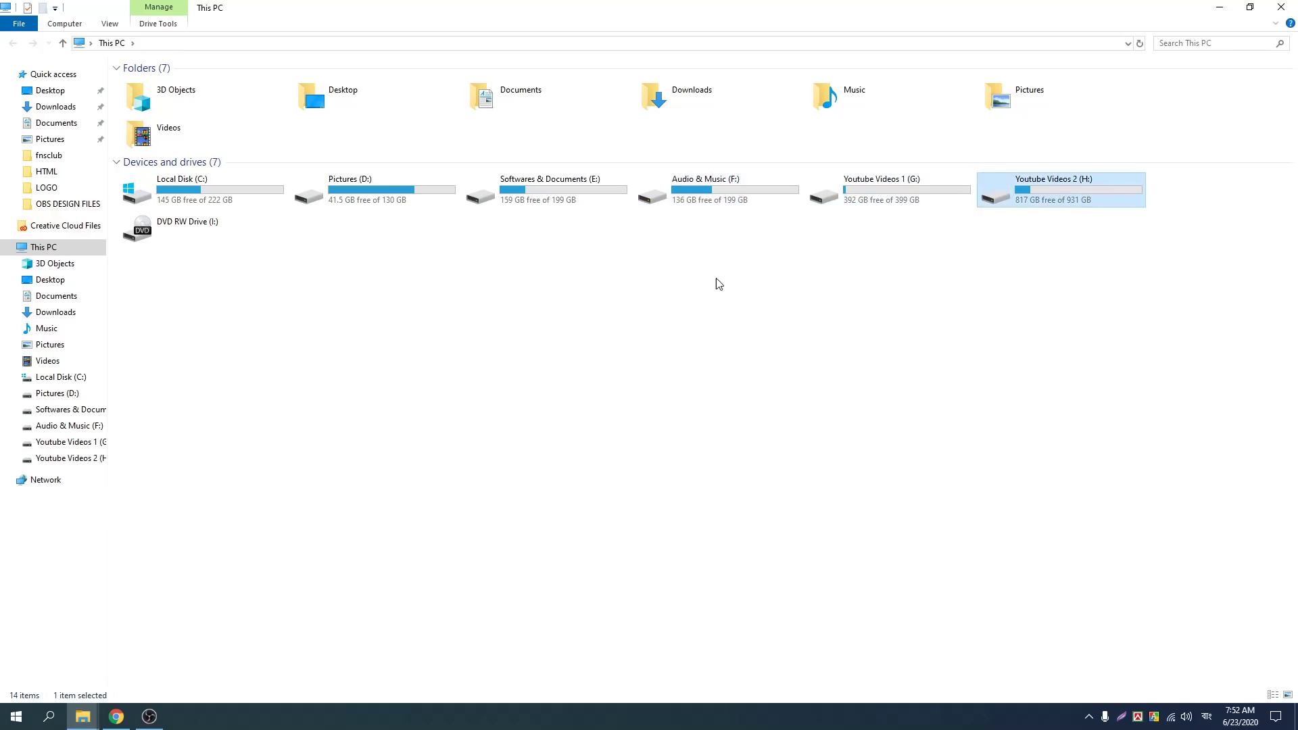
{"action": "left_click", "coordinate": [867, 197]}
{"action": "double_click", "coordinate": [867, 198]}
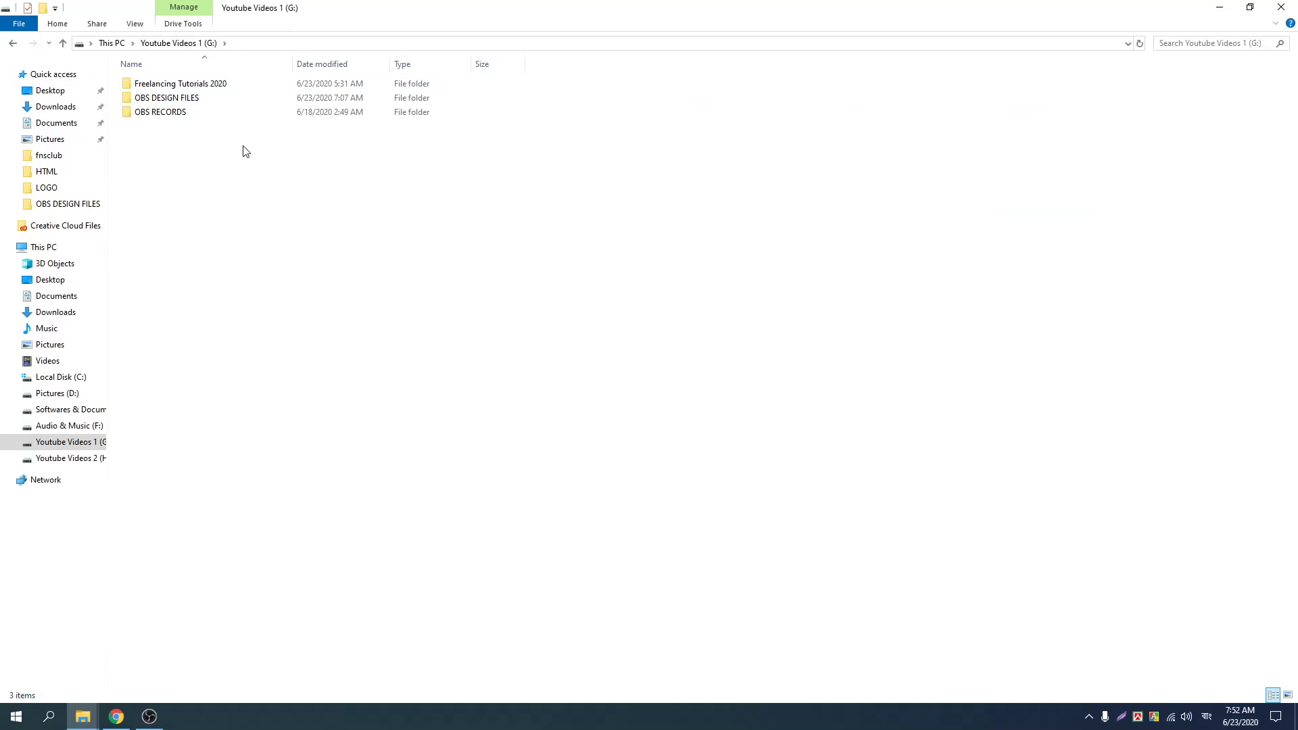
{"action": "double_click", "coordinate": [183, 117]}
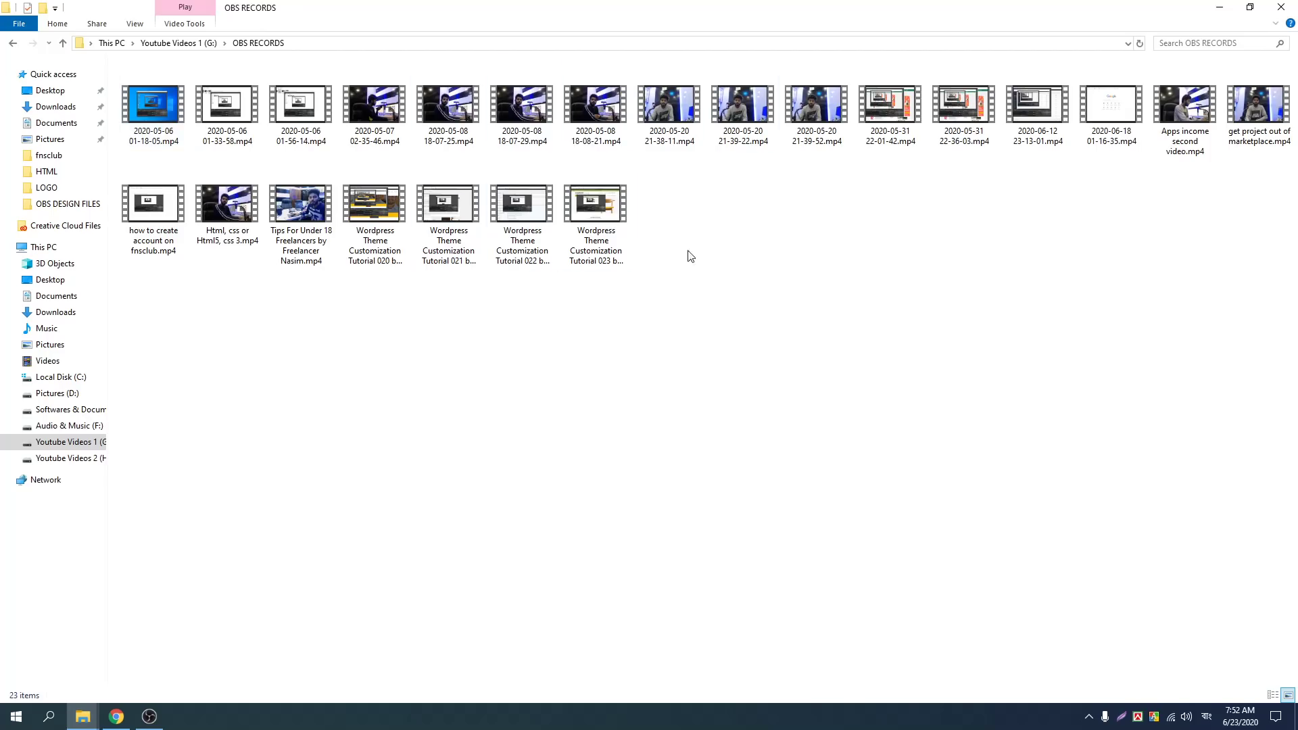
{"action": "double_click", "coordinate": [671, 106]}
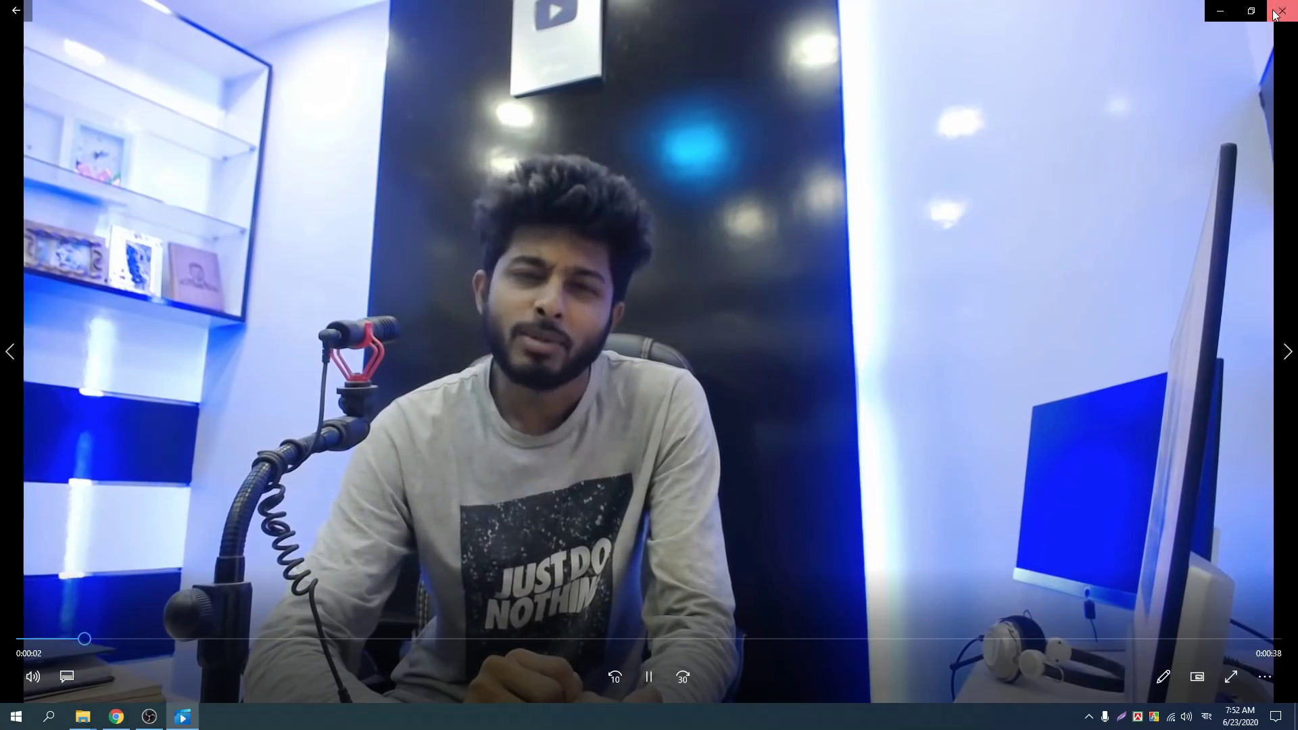
{"action": "left_click", "coordinate": [1282, 11]}
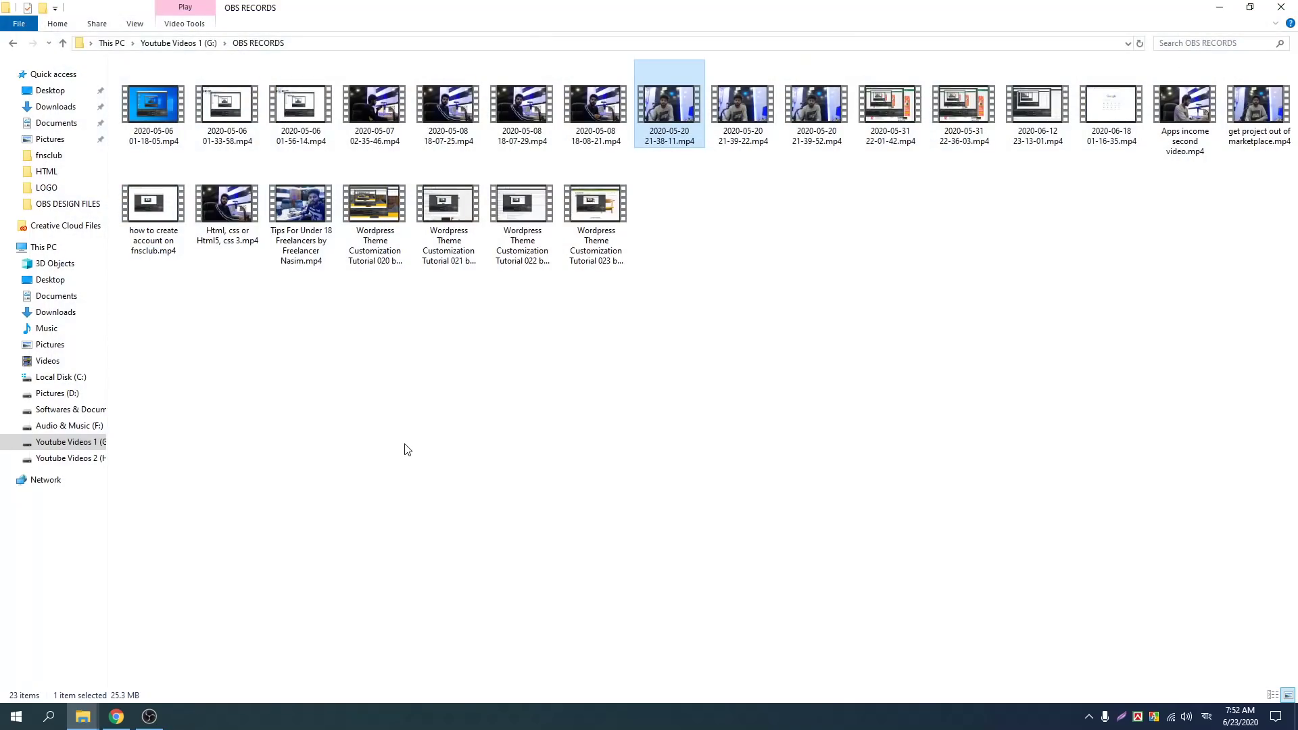
Return to This PC, view the image desktop.jpg on the Pictures (D:) drive and close it
{"action": "left_click", "coordinate": [8, 46]}
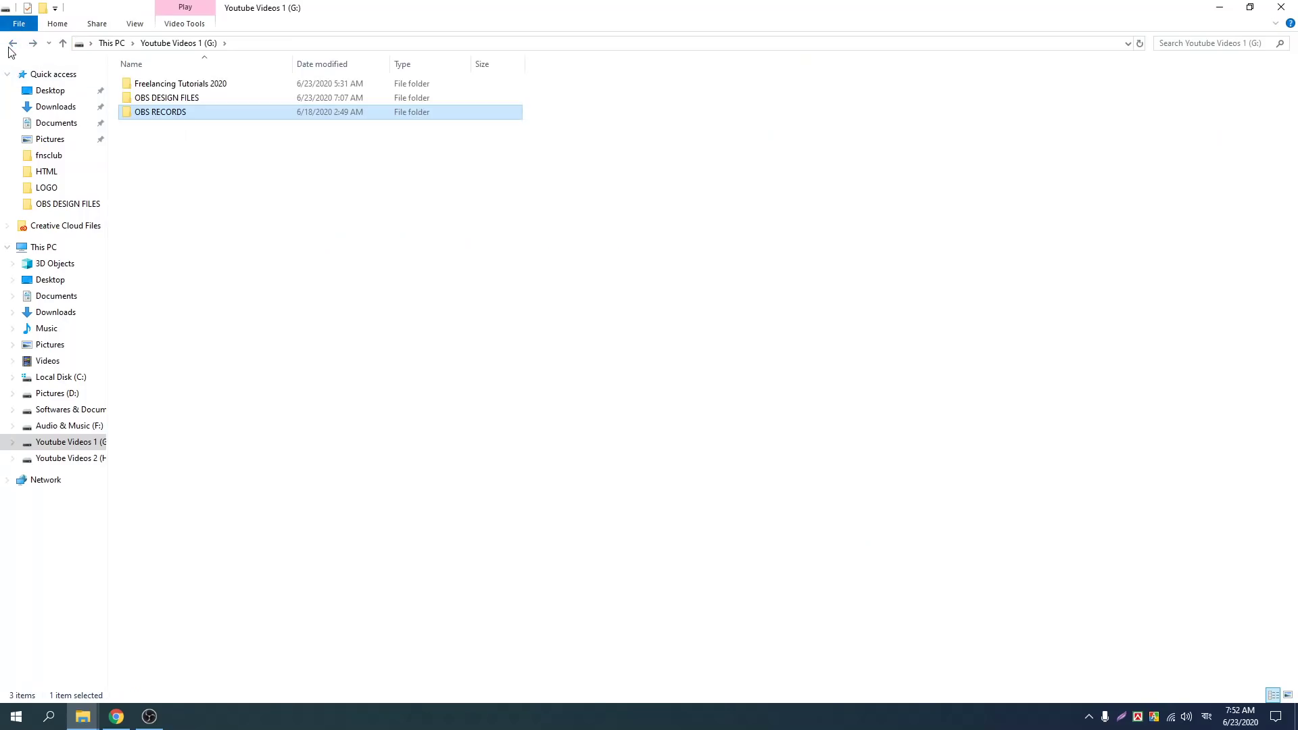
{"action": "left_click", "coordinate": [10, 46]}
{"action": "double_click", "coordinate": [435, 200]}
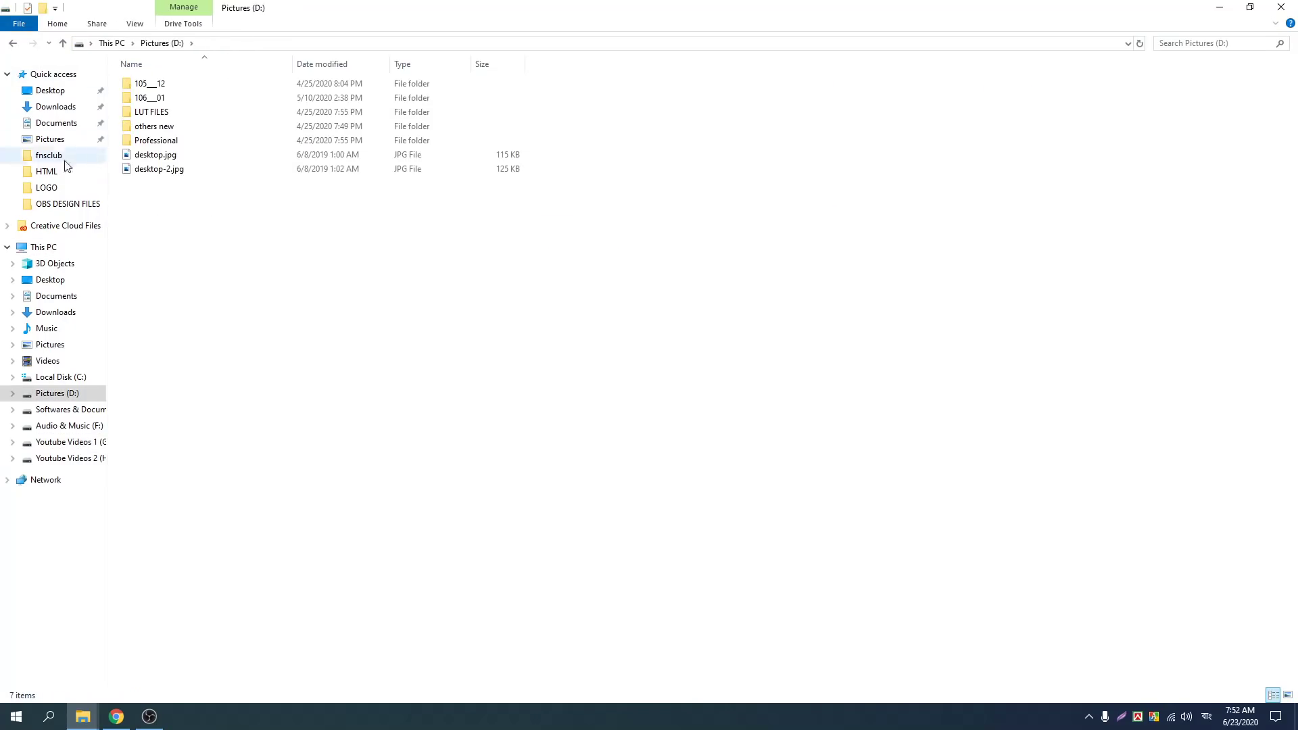
{"action": "double_click", "coordinate": [170, 157]}
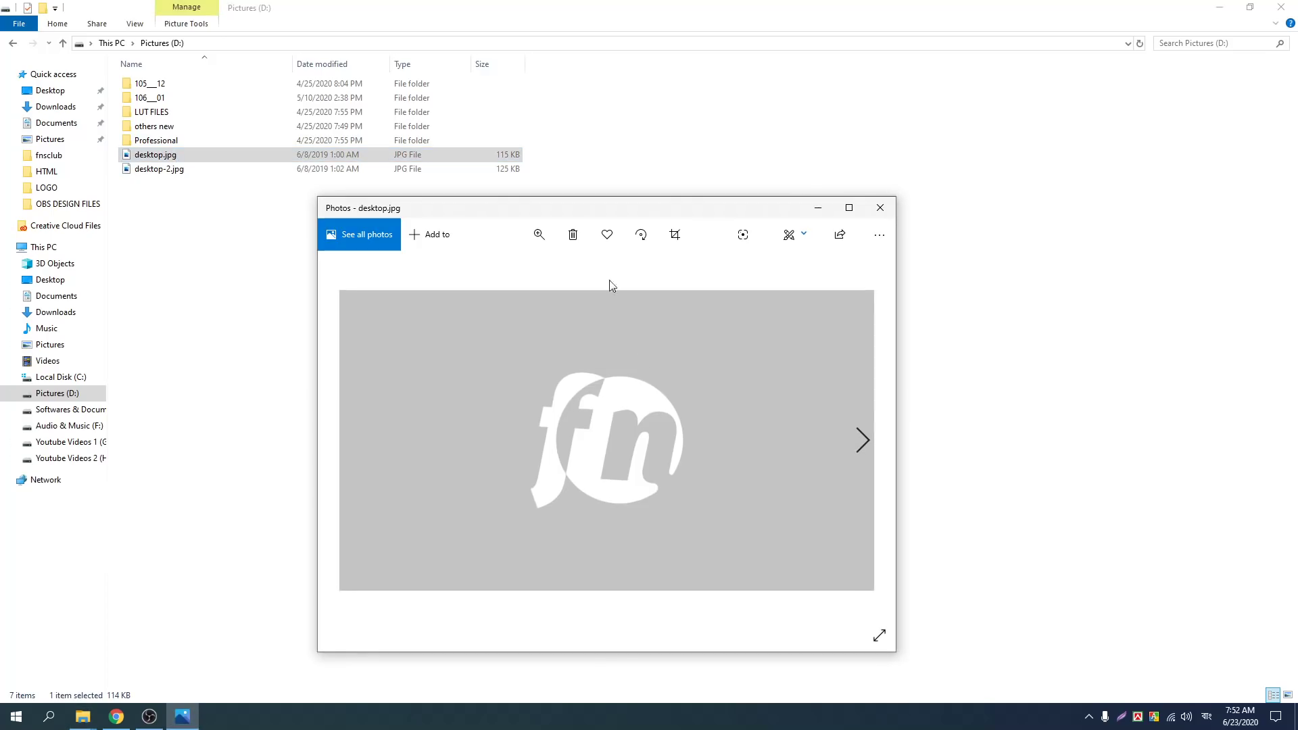
{"action": "left_click", "coordinate": [881, 208]}
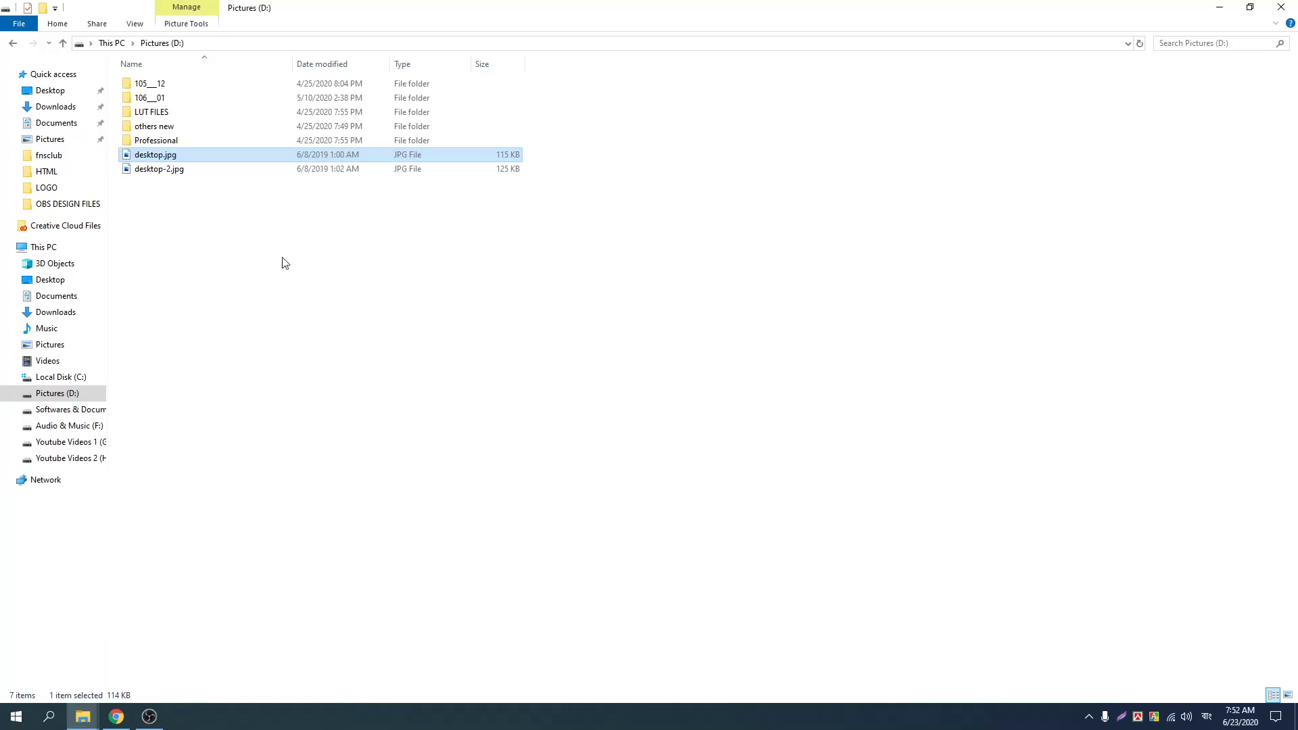
Browse the Softwares & Documents (E:) drive's eBOOKS folder and its 1000 Bangla jokes Volume 1 subfolder
{"action": "left_click", "coordinate": [12, 42]}
{"action": "left_click", "coordinate": [546, 314]}
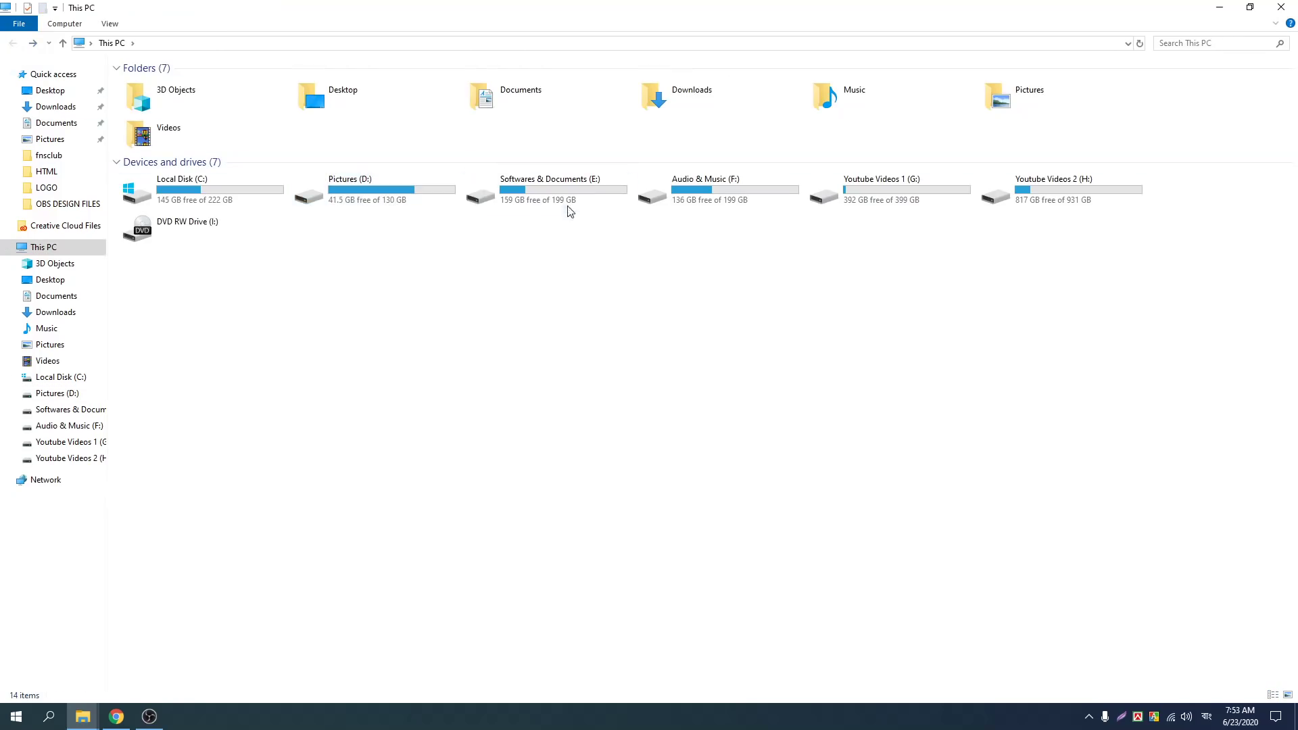
{"action": "double_click", "coordinate": [570, 211]}
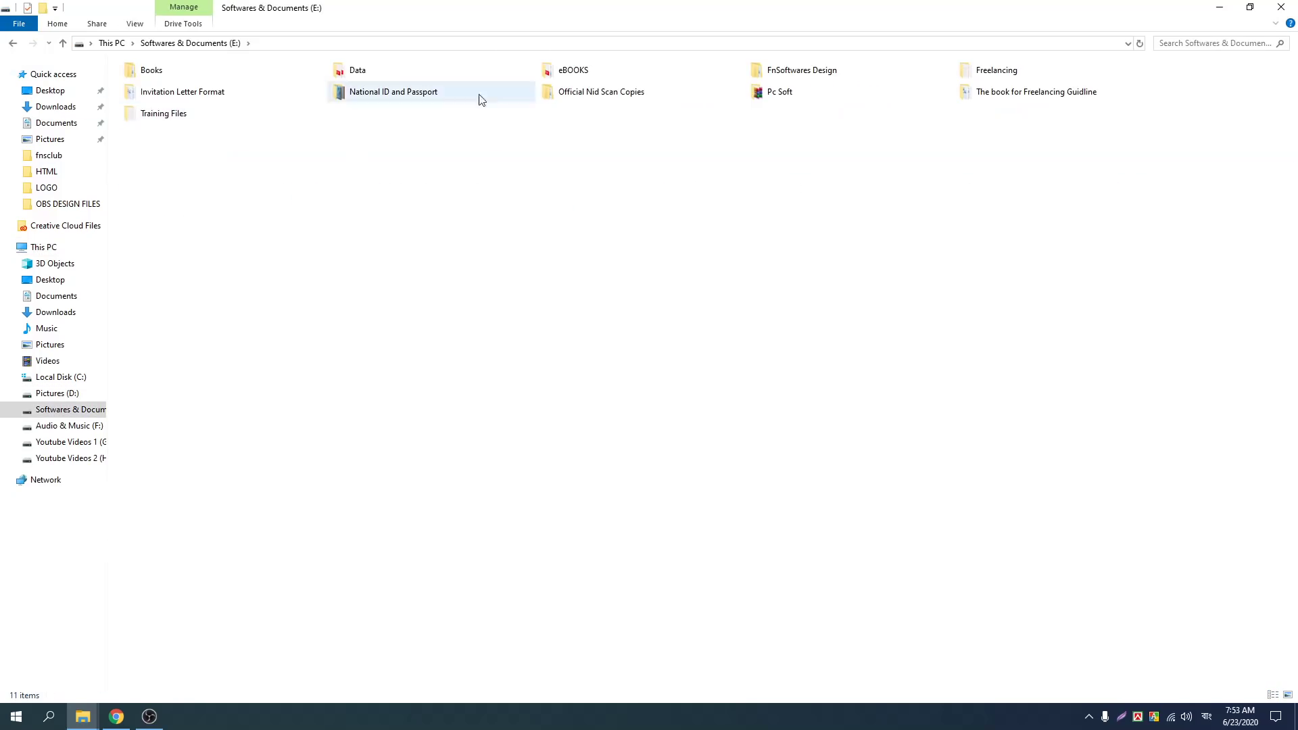
{"action": "double_click", "coordinate": [565, 74]}
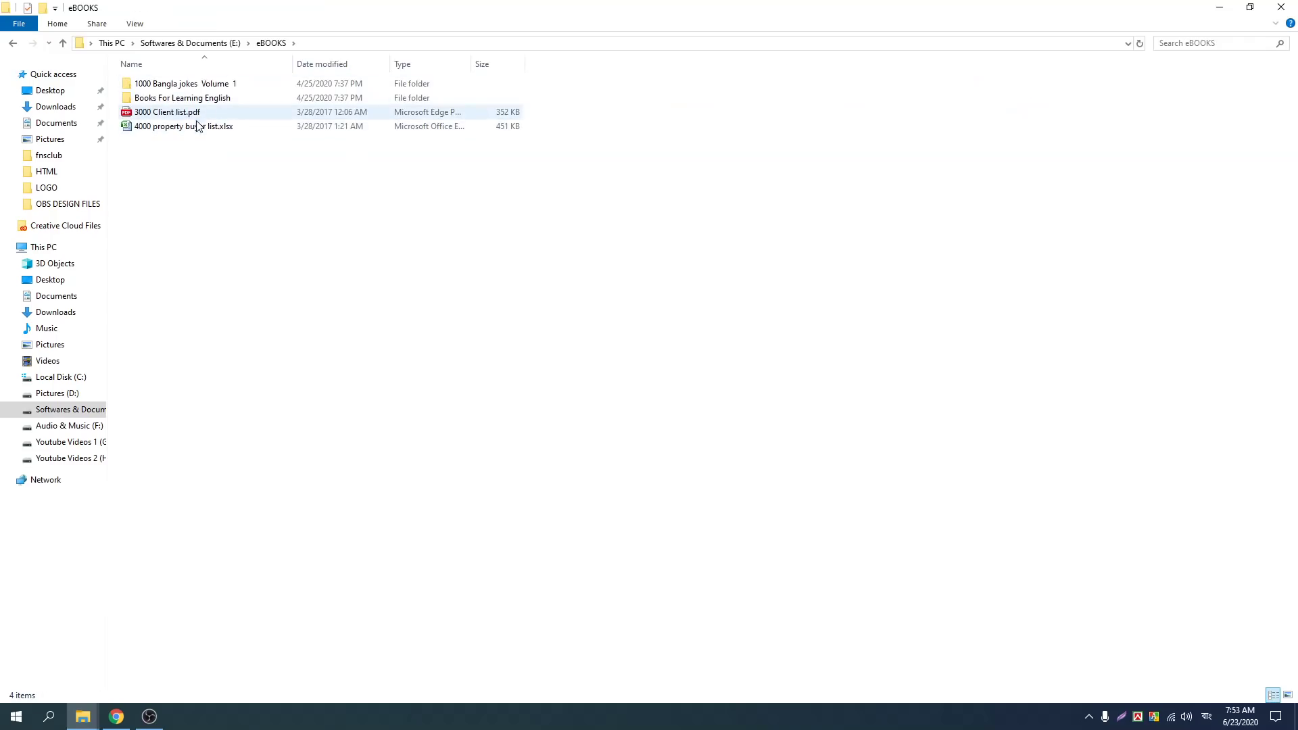
{"action": "double_click", "coordinate": [203, 84]}
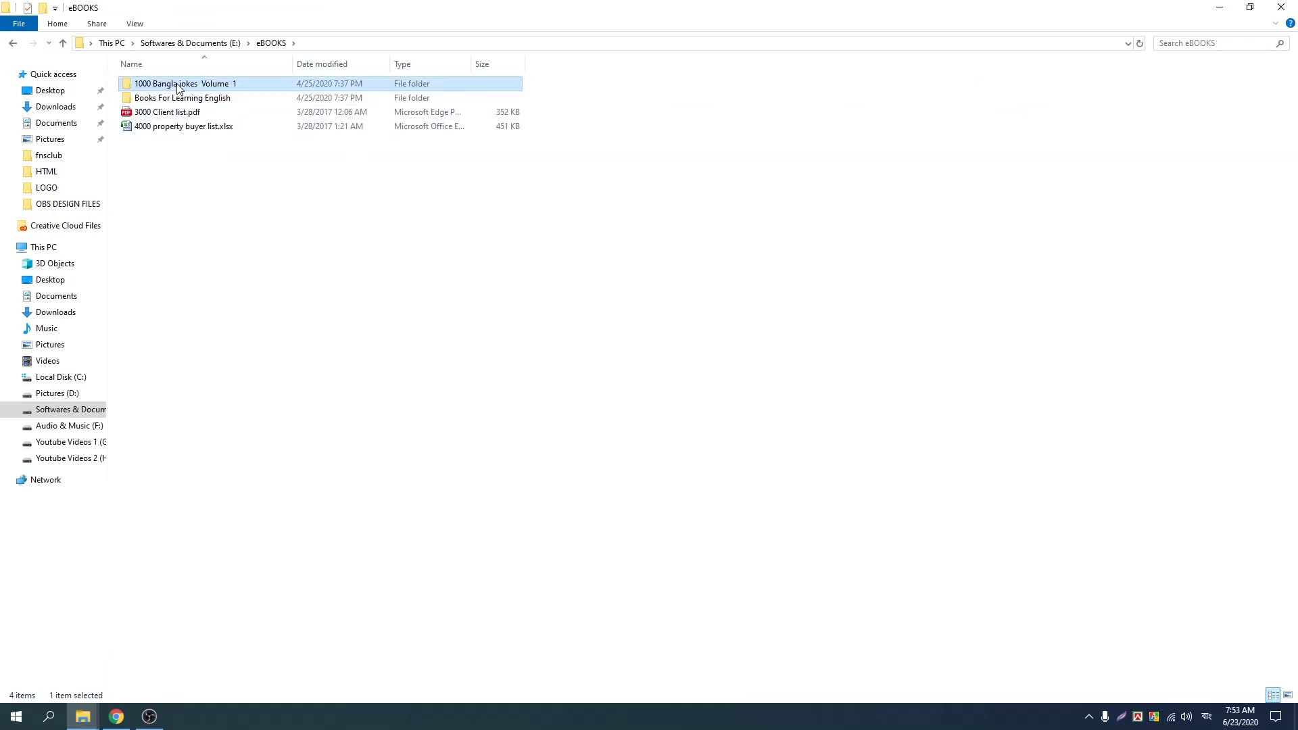
Open Book.doc from the folder The book for Freelancing Guidline, look through its pages, close it and refresh the folder
{"action": "double_click", "coordinate": [12, 42]}
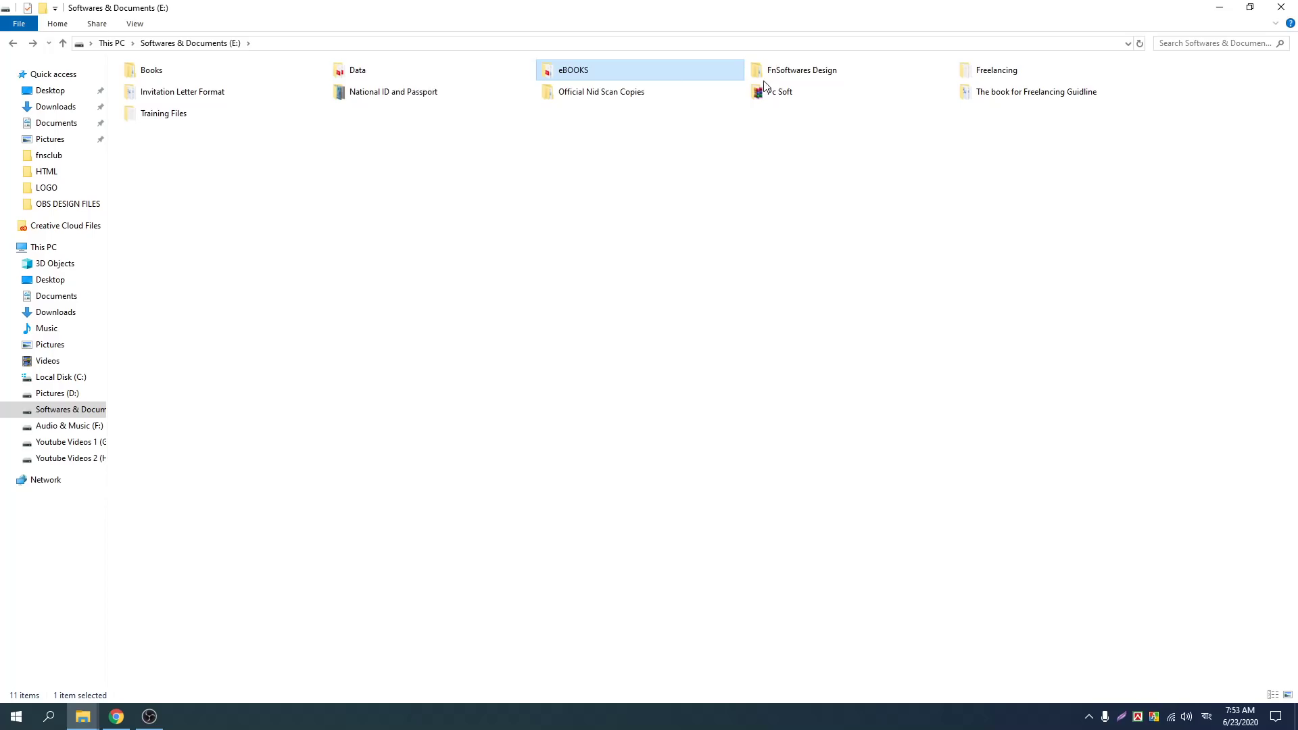
{"action": "double_click", "coordinate": [1006, 91]}
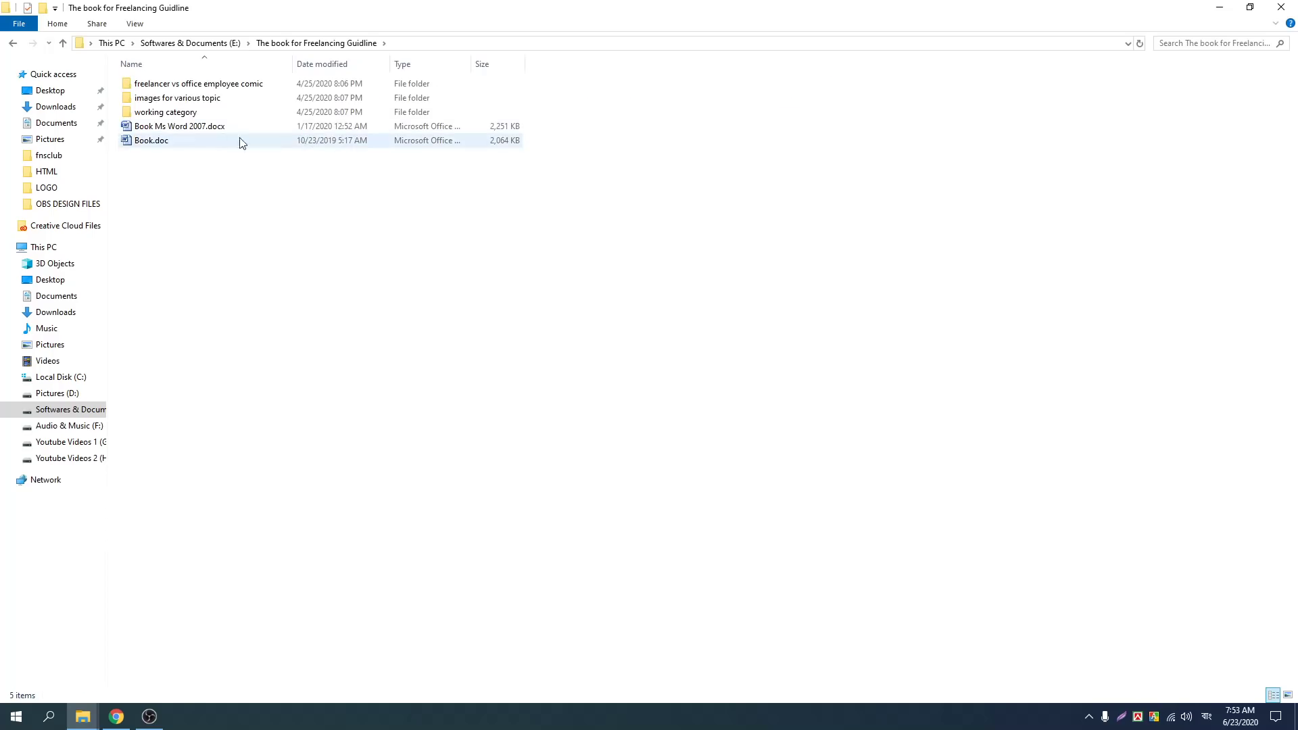
{"action": "double_click", "coordinate": [167, 142]}
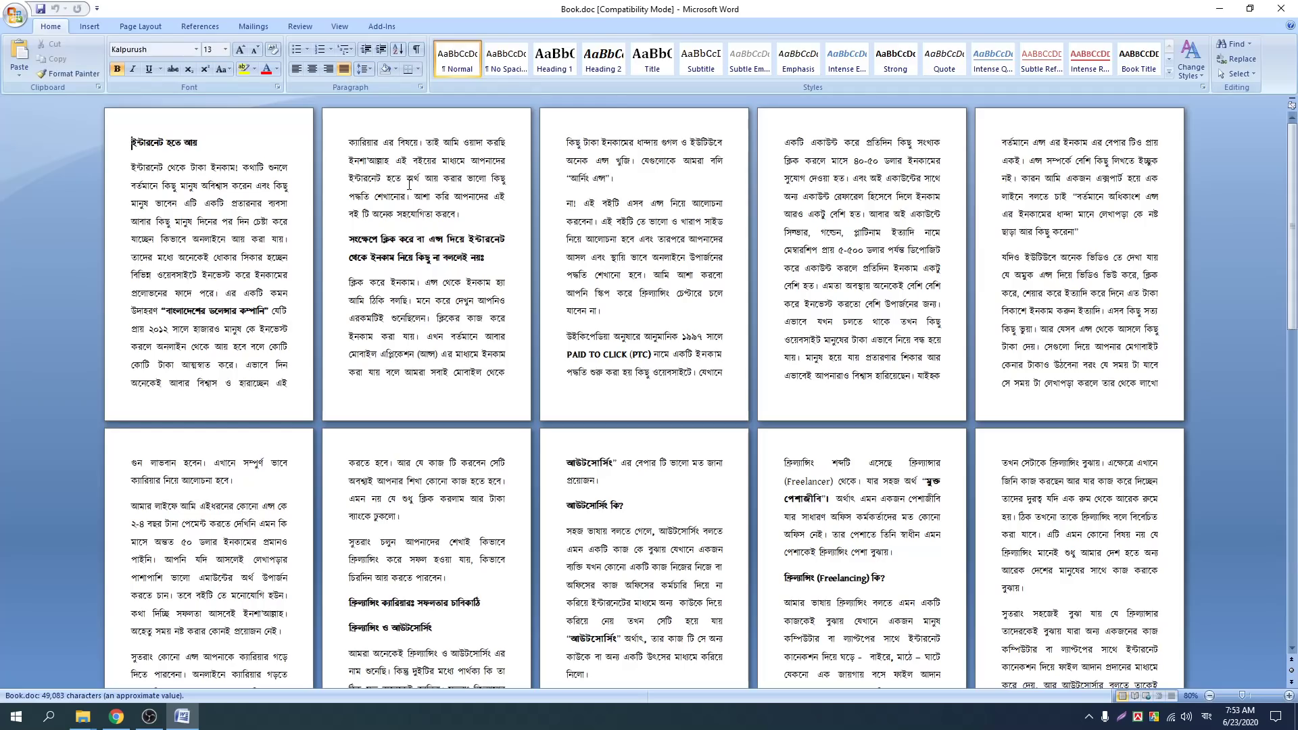
{"action": "scroll", "coordinate": [417, 267], "scroll_direction": "down", "scroll_amount": 8}
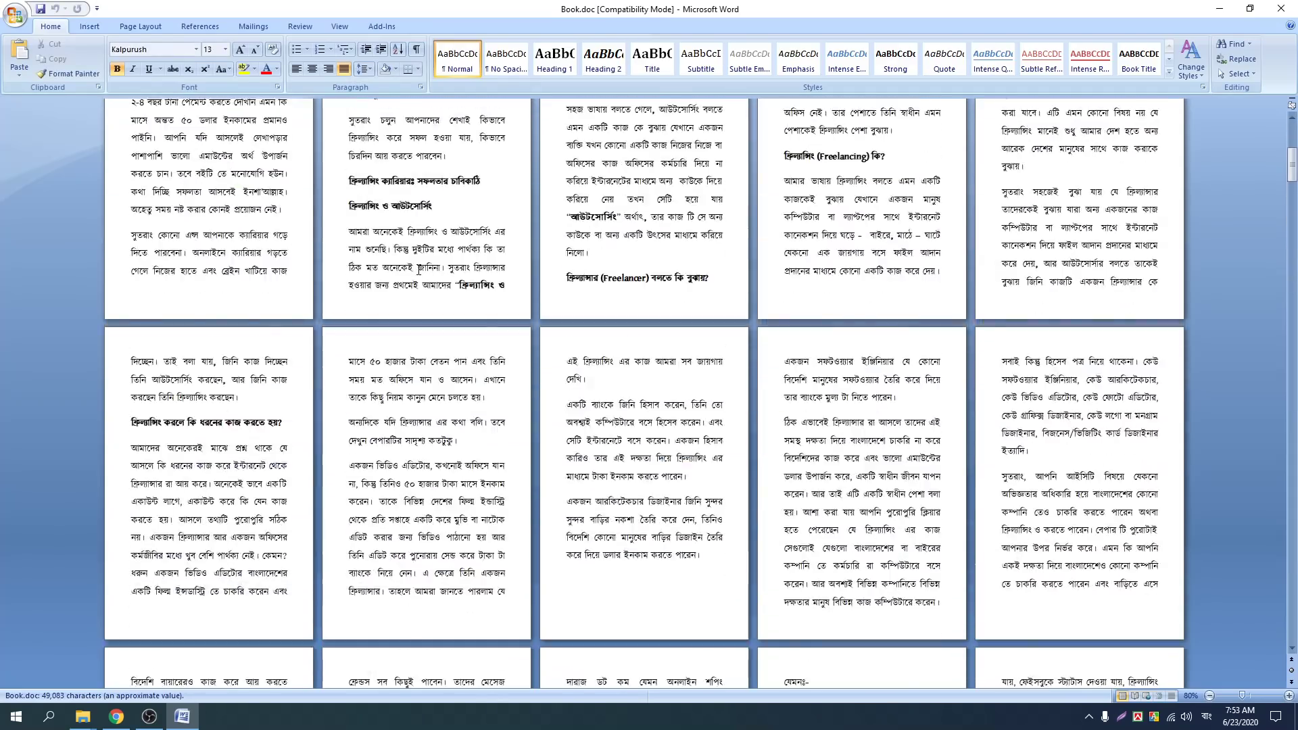
{"action": "scroll", "coordinate": [418, 270], "scroll_direction": "down", "scroll_amount": 8}
{"action": "scroll", "coordinate": [419, 272], "scroll_direction": "down", "scroll_amount": 20}
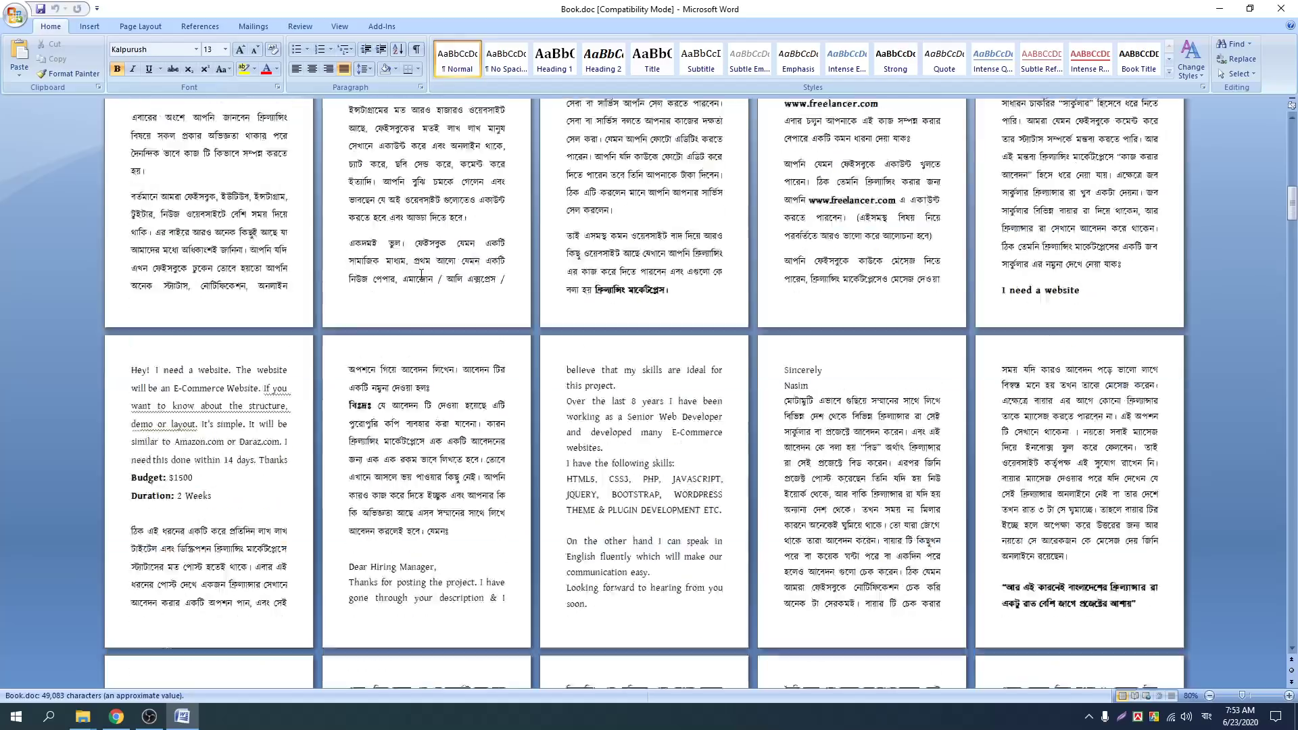
{"action": "scroll", "coordinate": [380, 286], "scroll_direction": "down", "scroll_amount": 3}
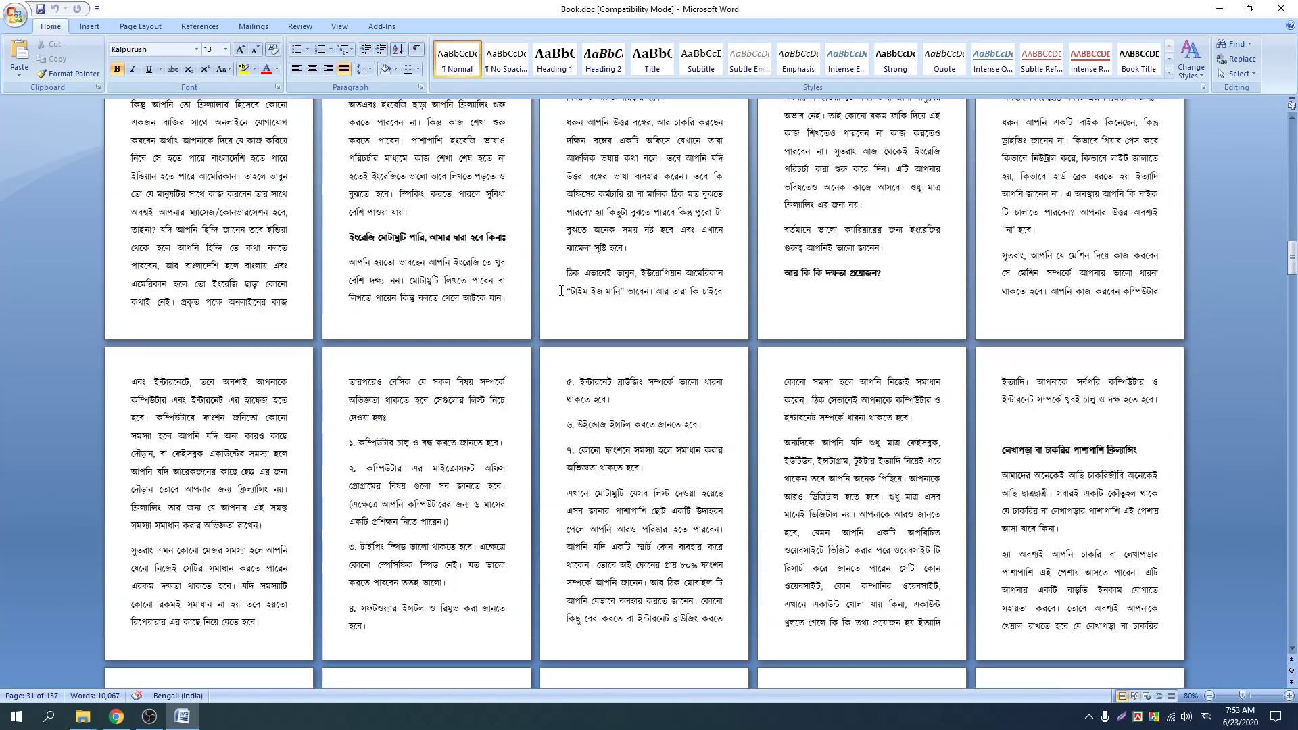
{"action": "left_click", "coordinate": [1282, 8]}
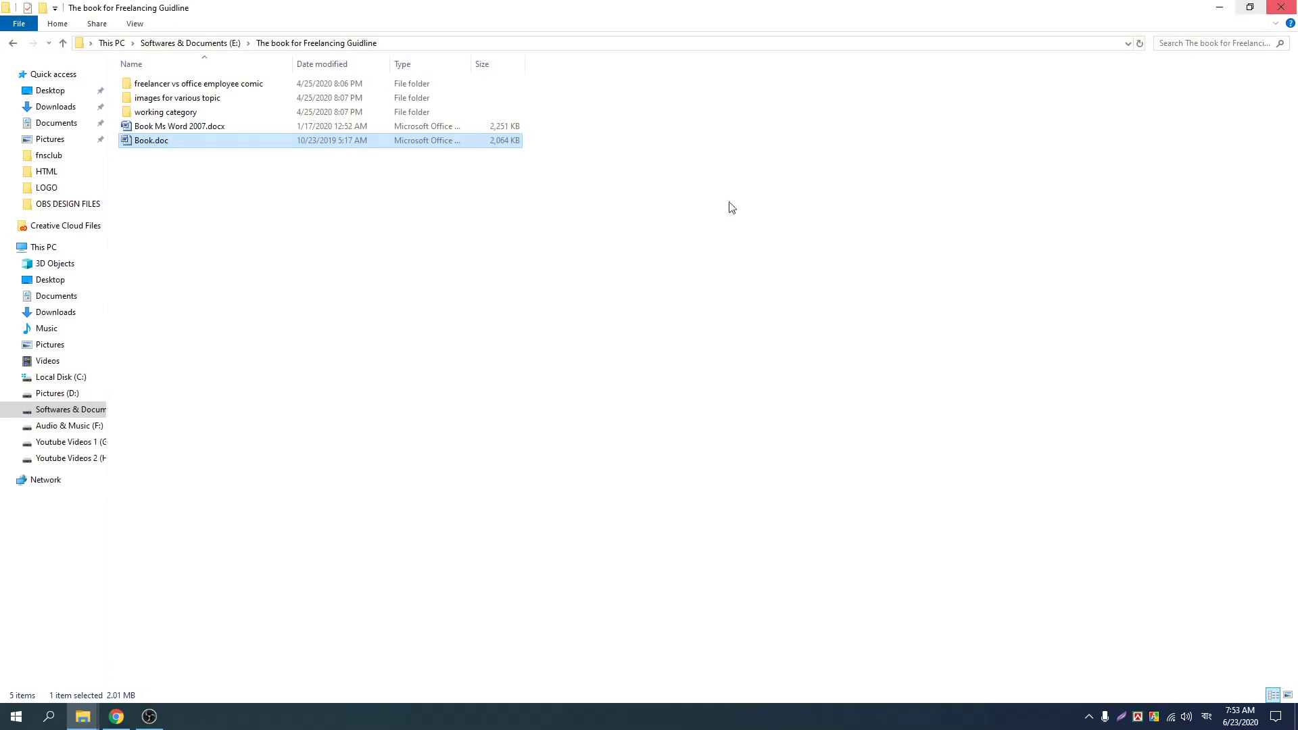
{"action": "right_click", "coordinate": [308, 271]}
{"action": "left_click", "coordinate": [346, 326]}
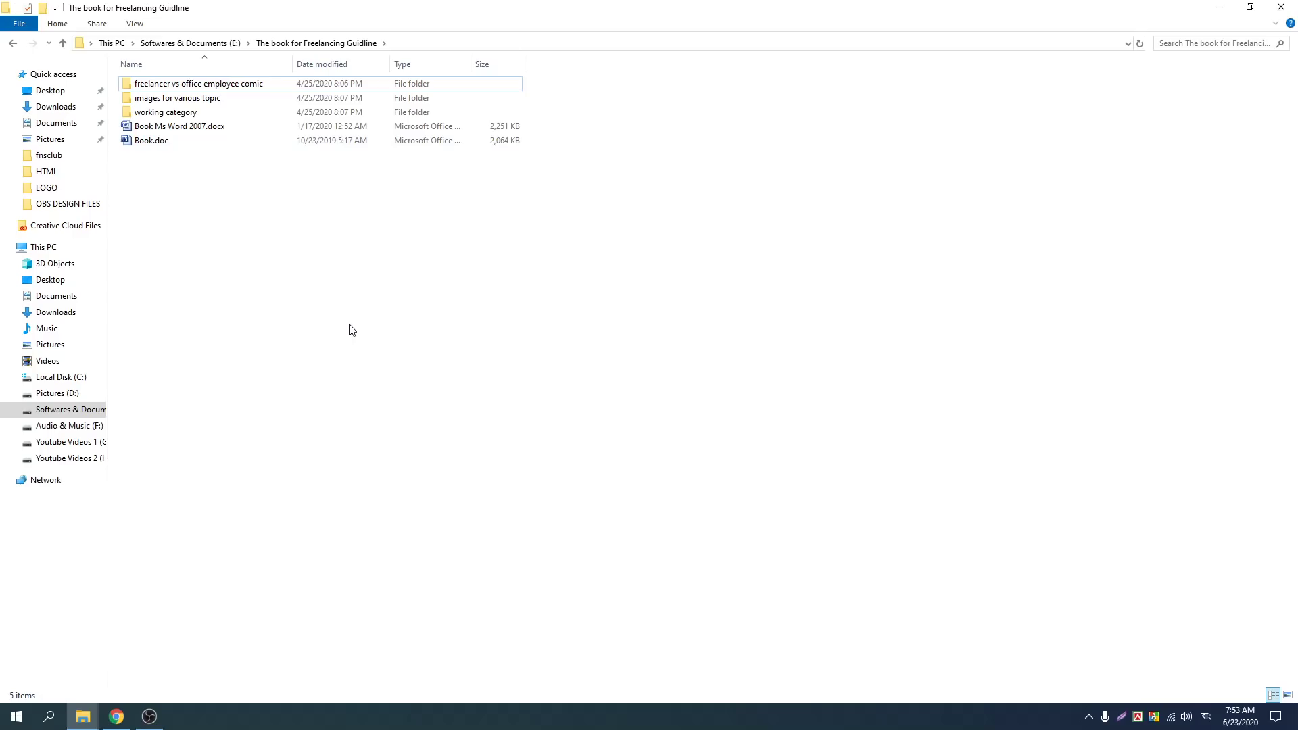
Play the Emperor Rising MP3 from Back Sounds on Audio & Music (F:), close the player and refresh the folder
{"action": "left_click", "coordinate": [13, 43]}
{"action": "left_click", "coordinate": [13, 48]}
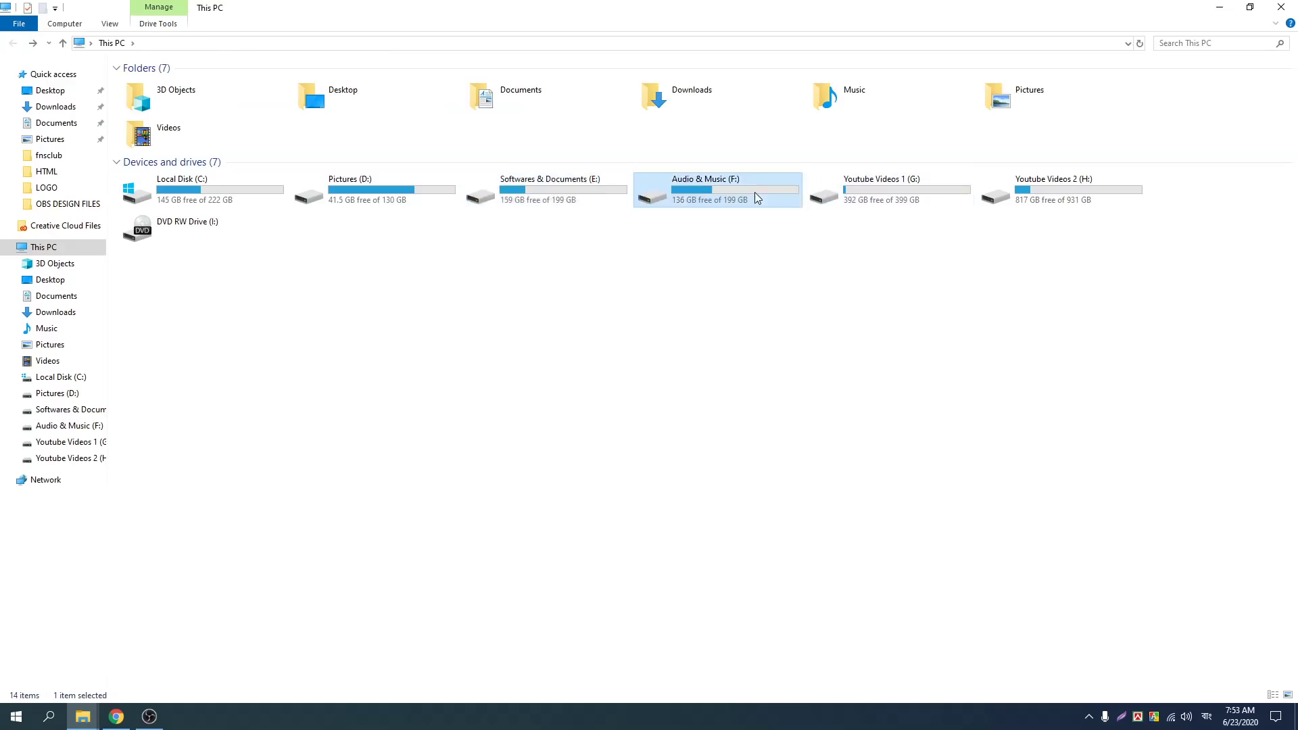
{"action": "double_click", "coordinate": [676, 193]}
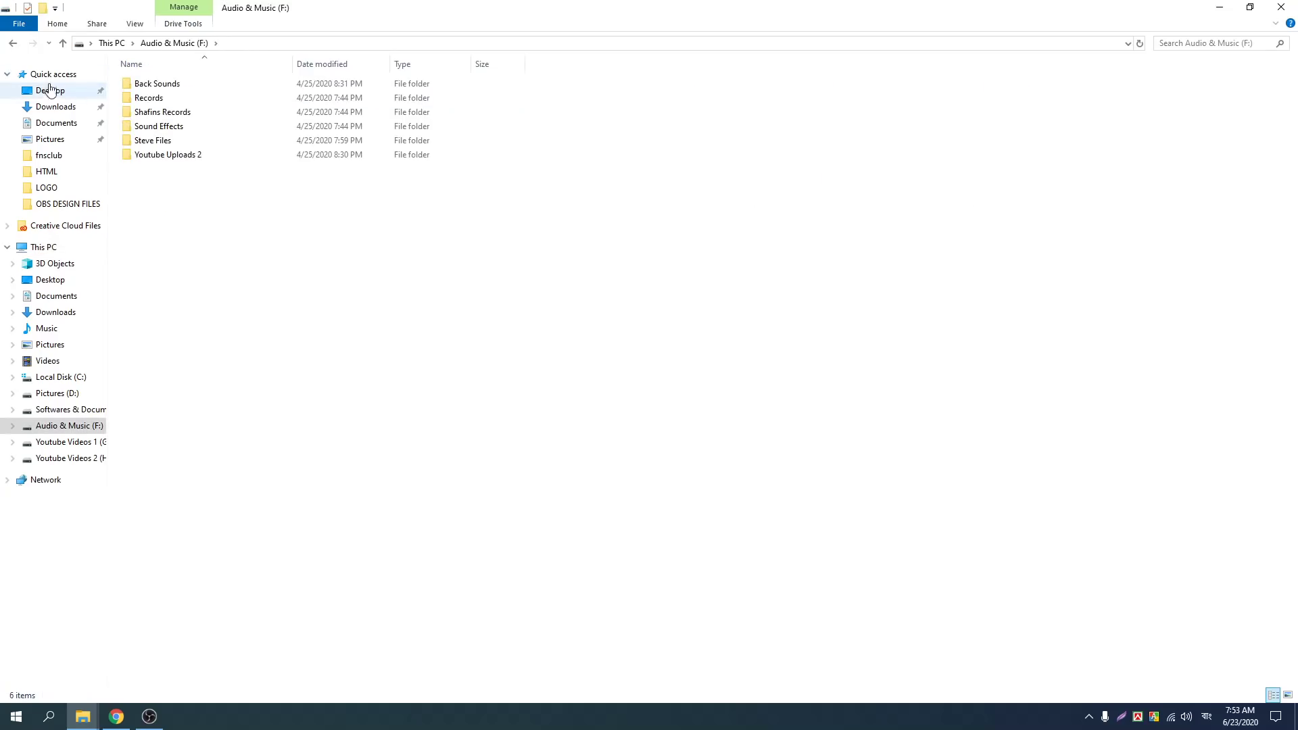
{"action": "double_click", "coordinate": [145, 84]}
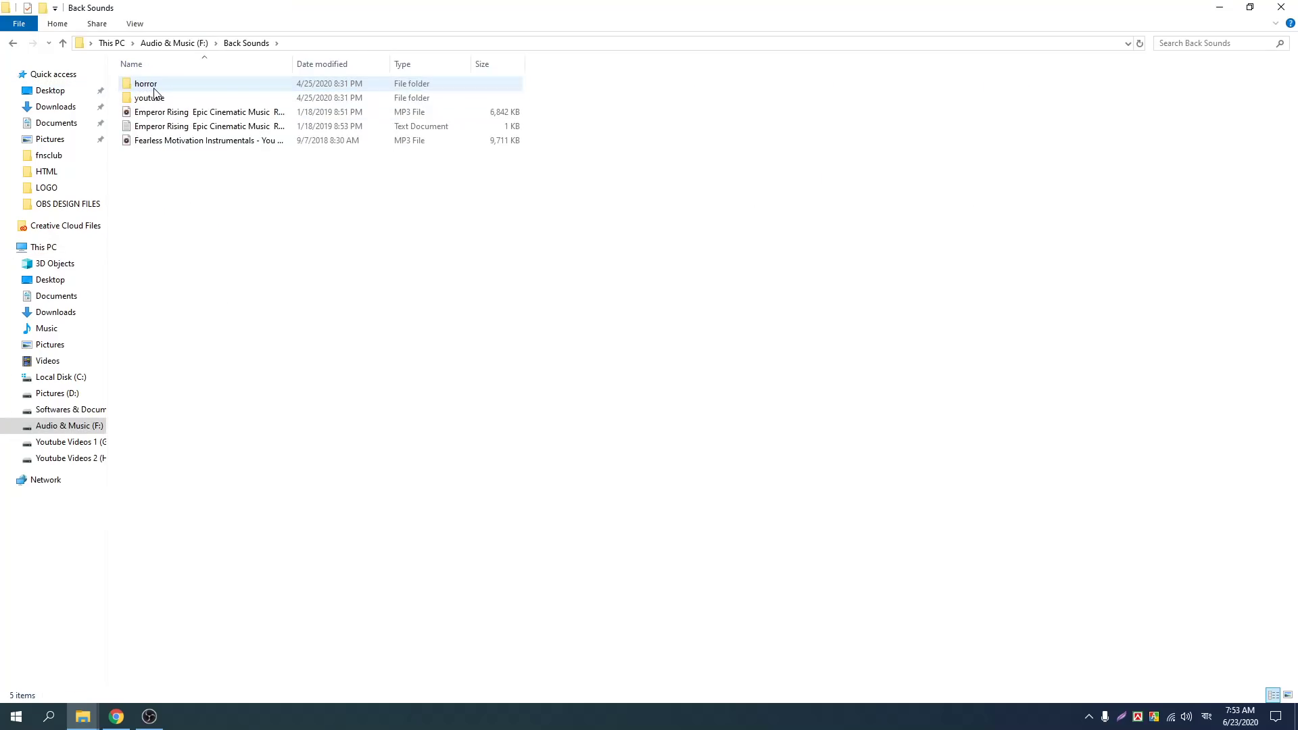
{"action": "double_click", "coordinate": [205, 114]}
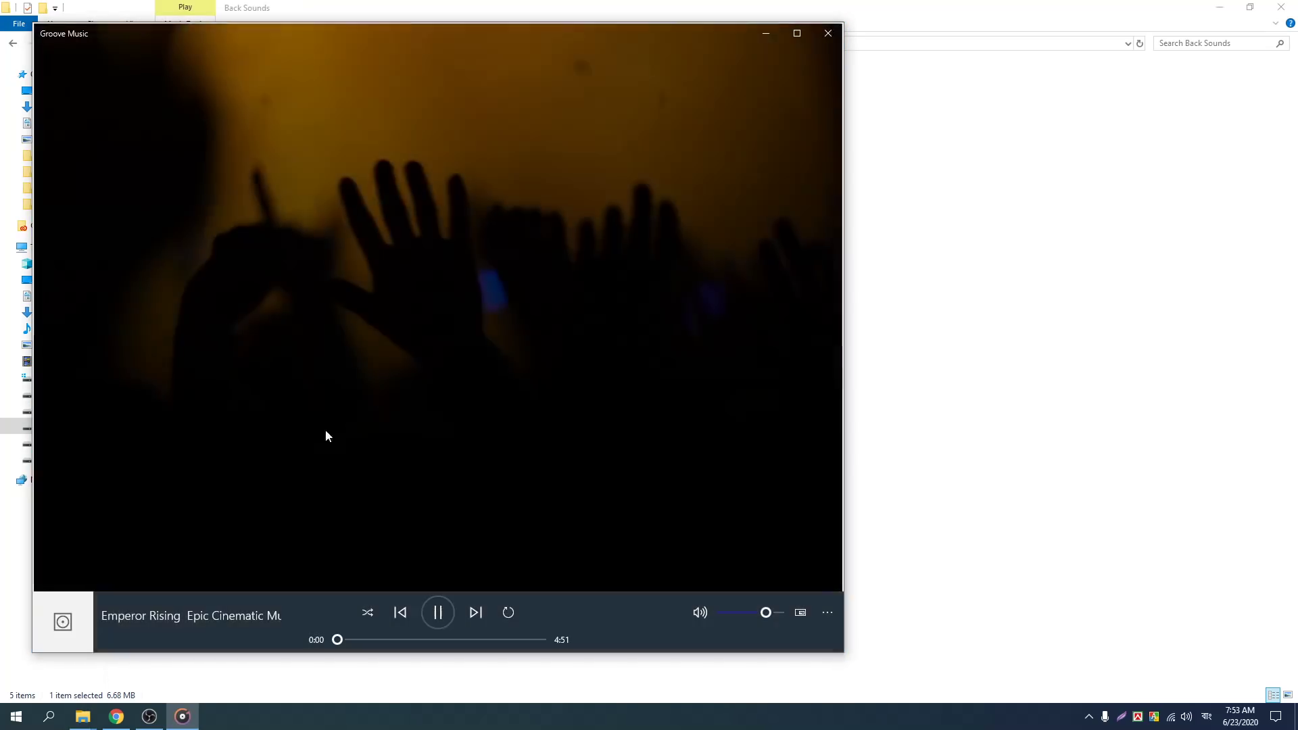
{"action": "left_click", "coordinate": [828, 33]}
{"action": "right_click", "coordinate": [375, 222]}
{"action": "left_click", "coordinate": [420, 277]}
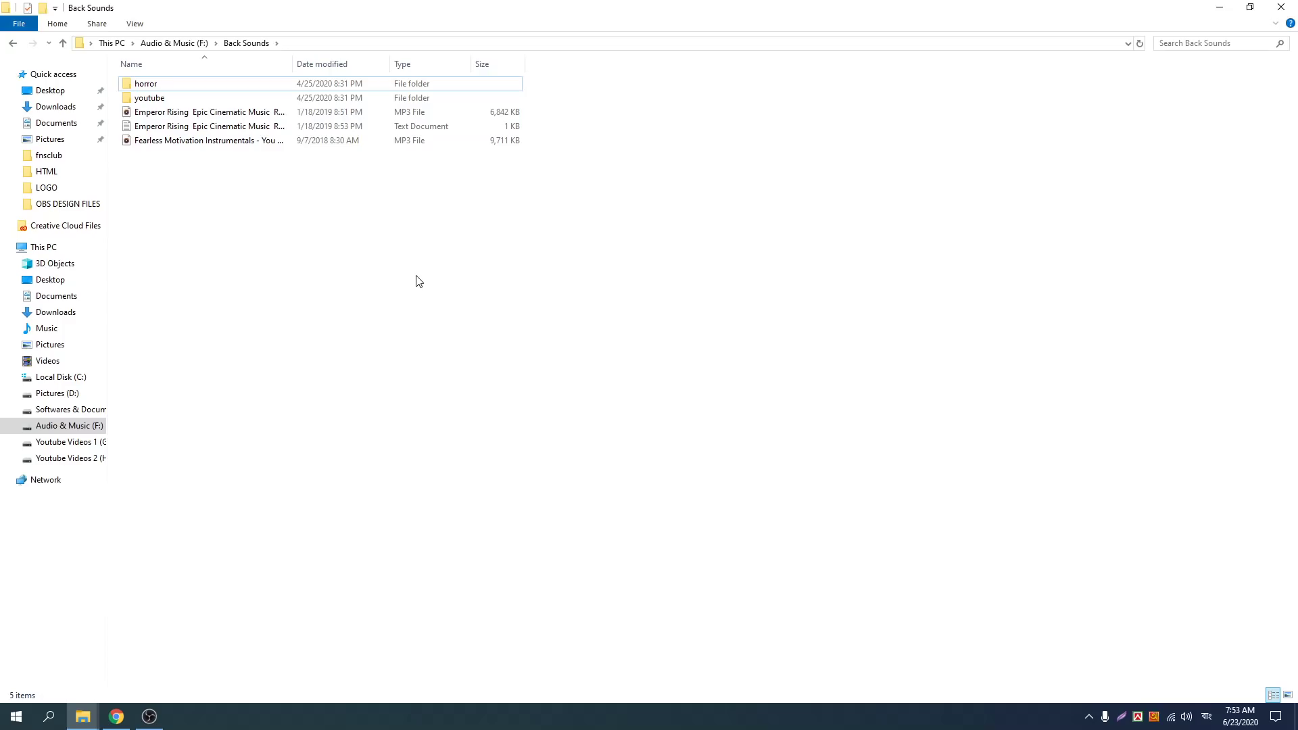
Switch the keyboard language to English, view the Emperor Rising text document, close it and refresh the folder
{"action": "key", "text": "super+space"}
{"action": "double_click", "coordinate": [228, 130]}
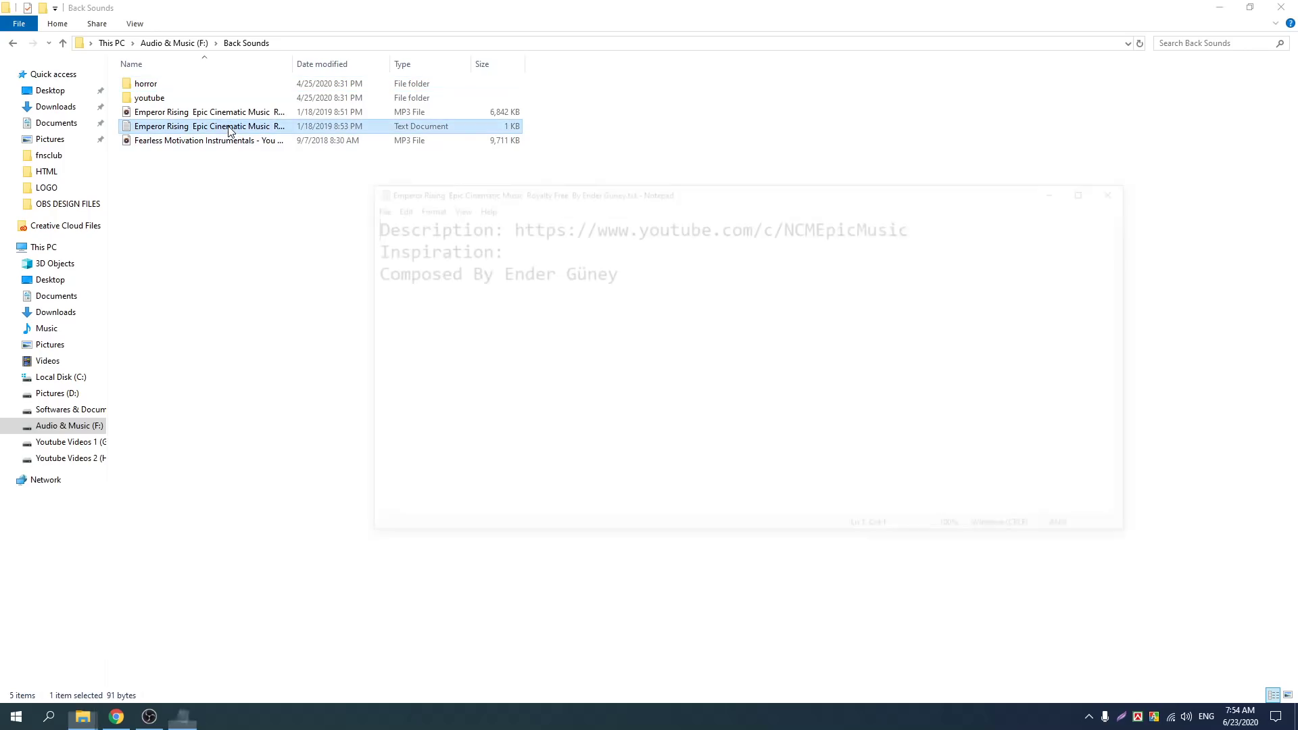
{"action": "left_click", "coordinate": [1118, 193]}
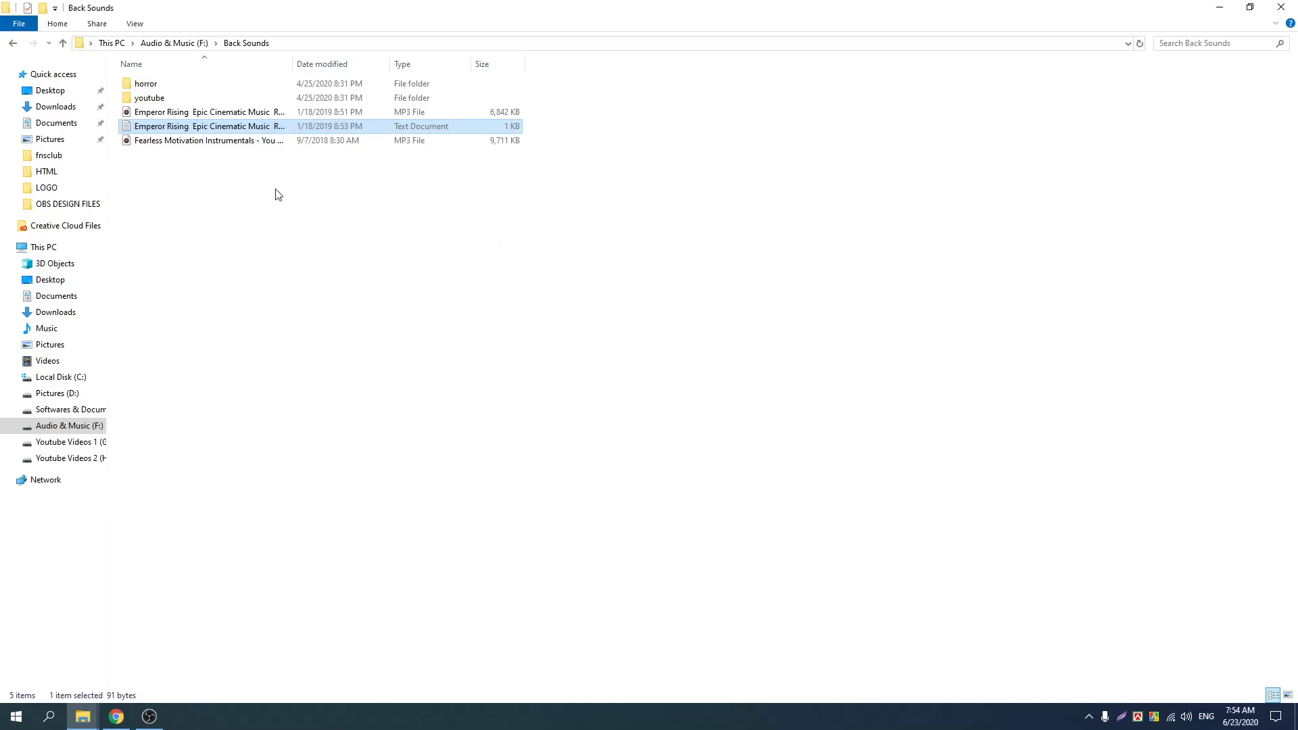
{"action": "right_click", "coordinate": [269, 228]}
{"action": "left_click", "coordinate": [309, 278]}
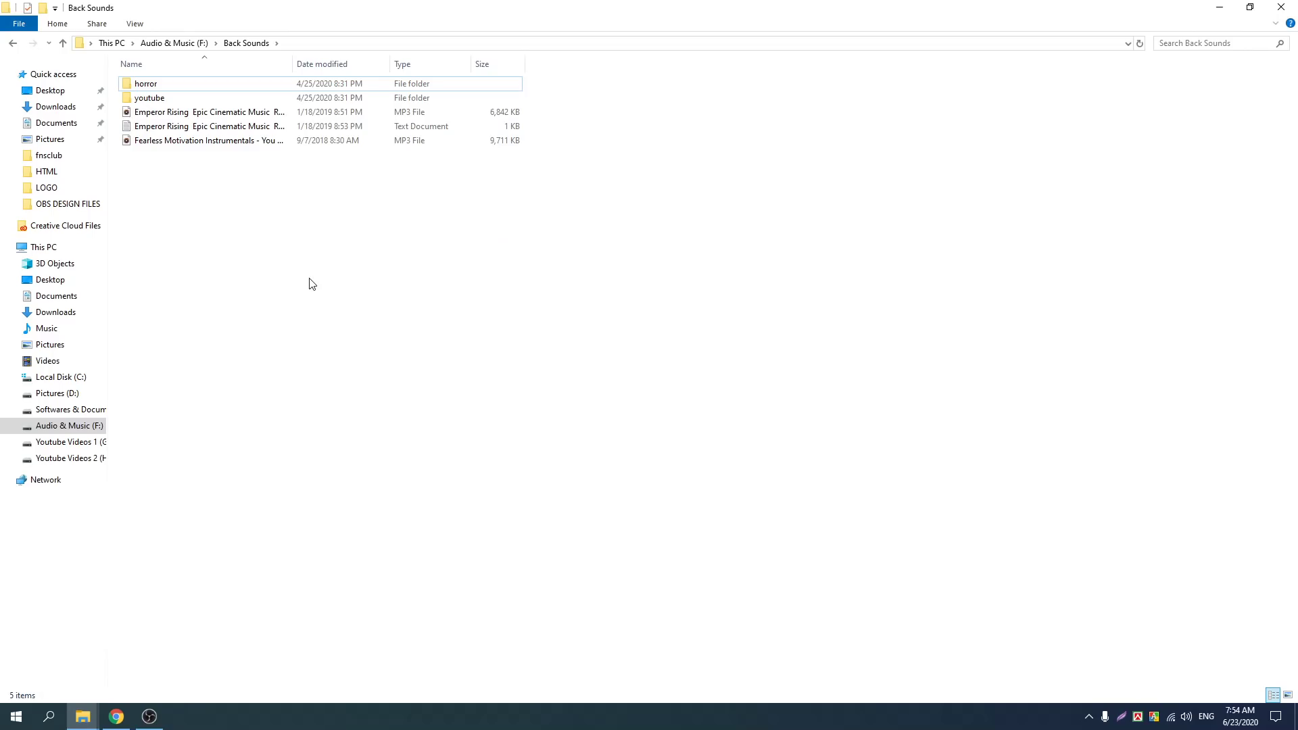
Leave Back Sounds and open the OBS RECORDS folder on the Youtube Videos 1 (G:) drive
{"action": "left_click", "coordinate": [13, 44]}
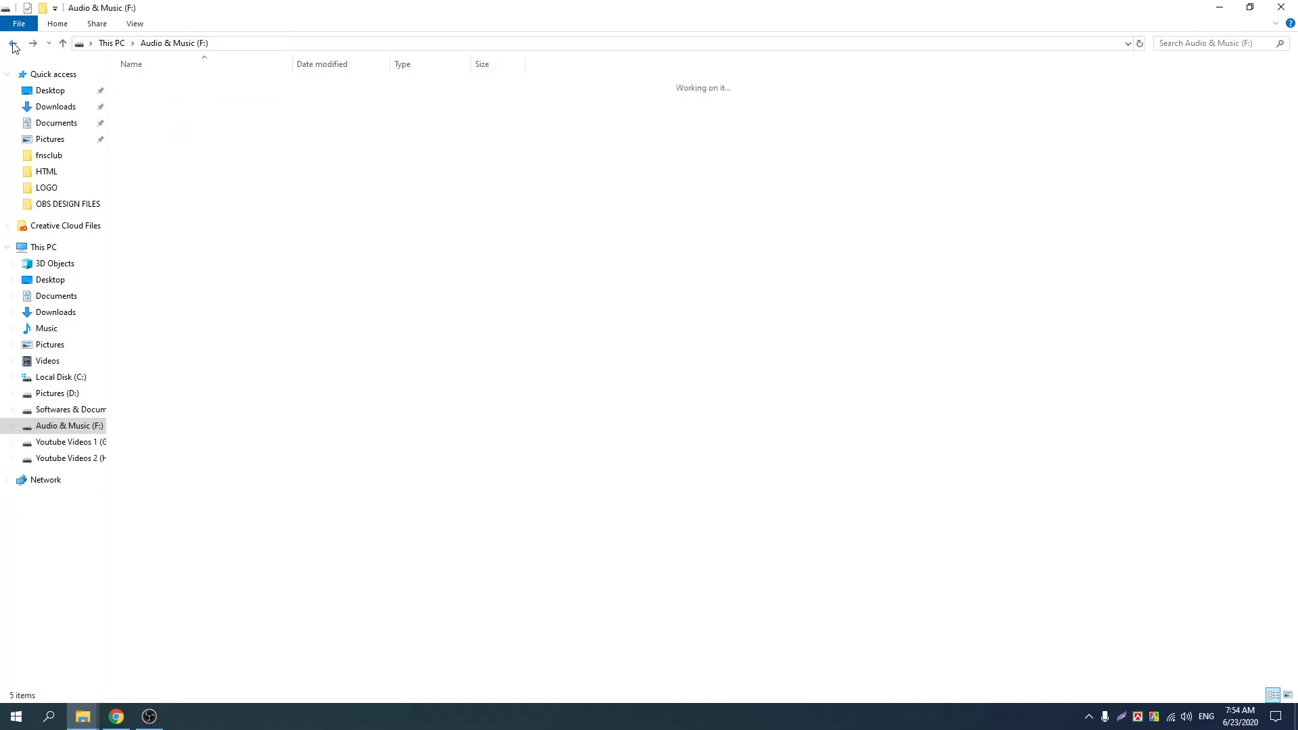
{"action": "left_click", "coordinate": [13, 44]}
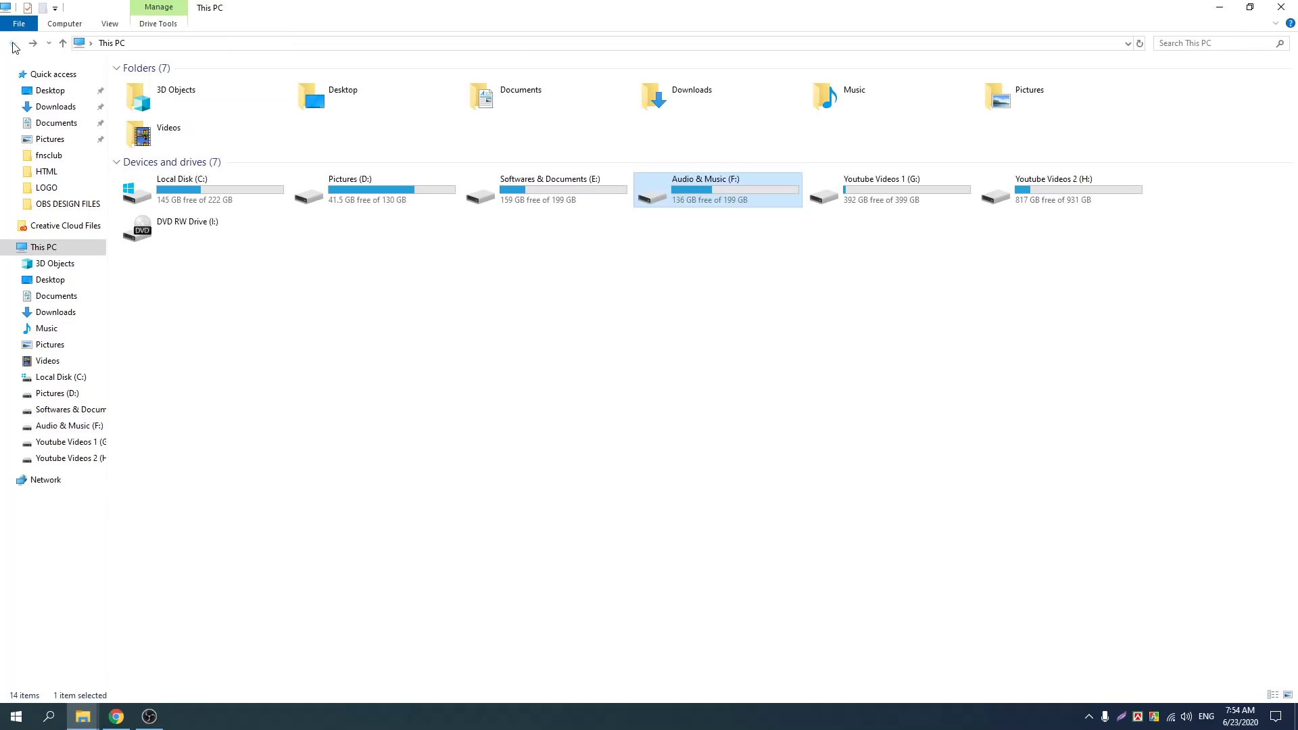
{"action": "double_click", "coordinate": [893, 193]}
{"action": "left_click", "coordinate": [180, 102]}
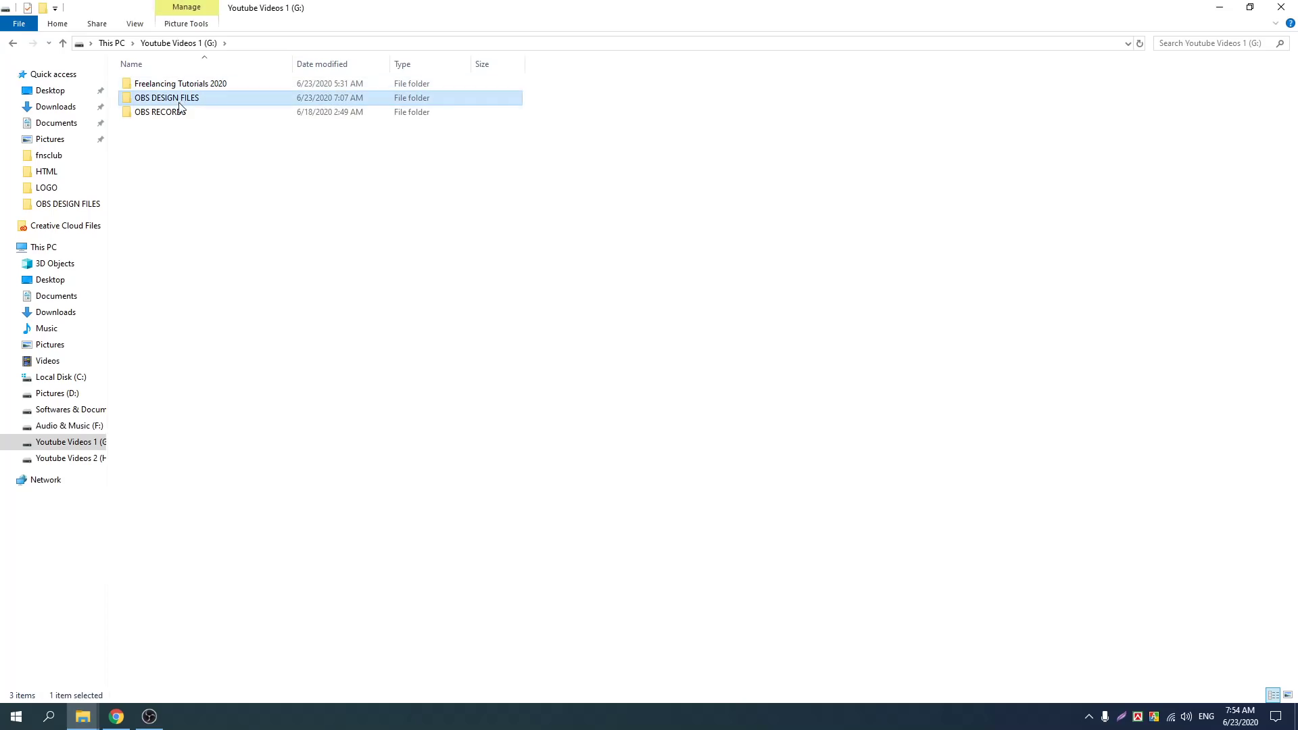
{"action": "left_click", "coordinate": [179, 111]}
{"action": "left_click", "coordinate": [183, 99]}
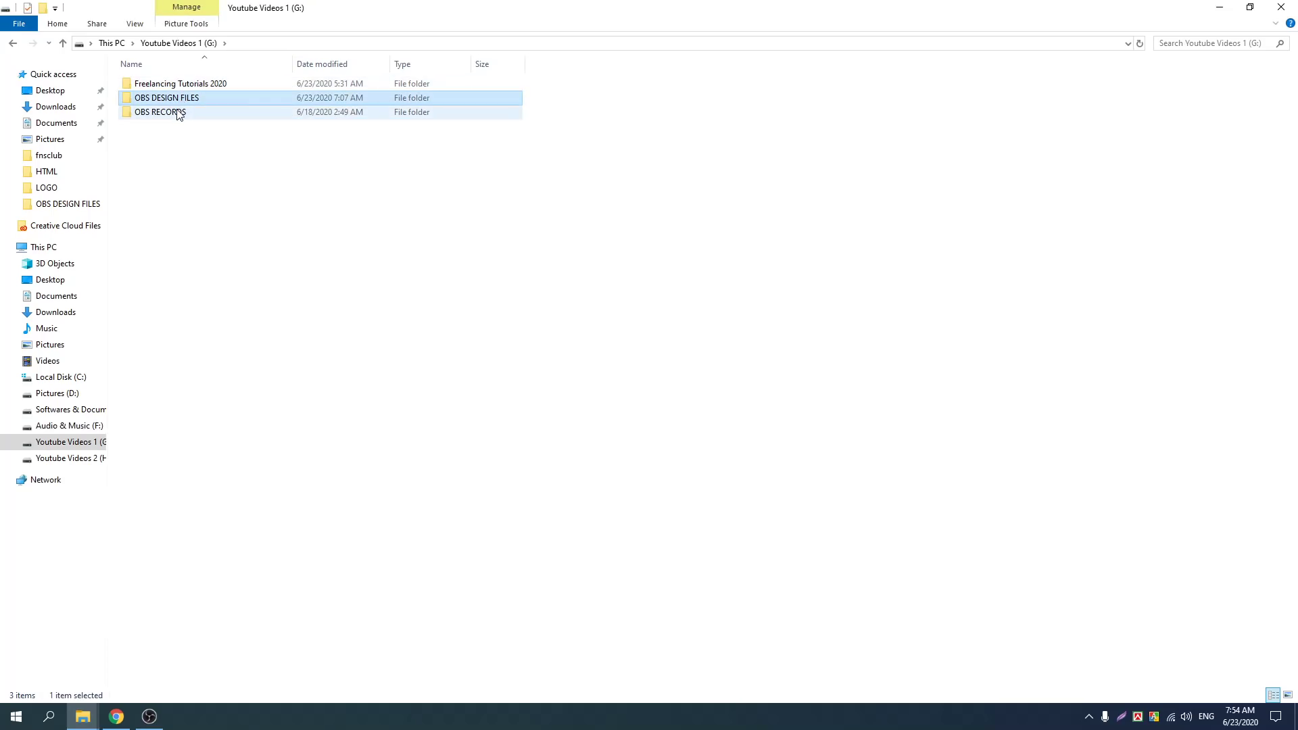
{"action": "double_click", "coordinate": [179, 112]}
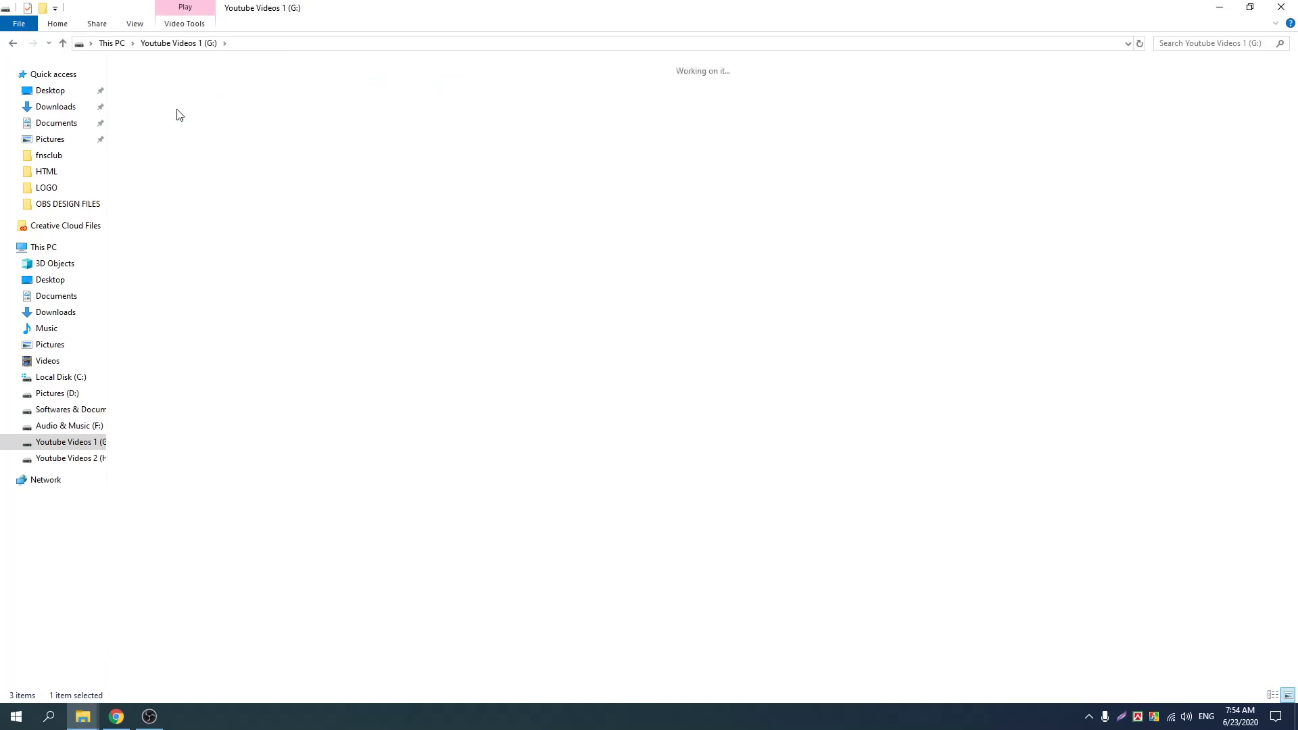
Display the video files in OBS RECORDS as a list
{"action": "right_click", "coordinate": [550, 302]}
{"action": "mouse_move", "coordinate": [580, 317]}
{"action": "left_click", "coordinate": [722, 372]}
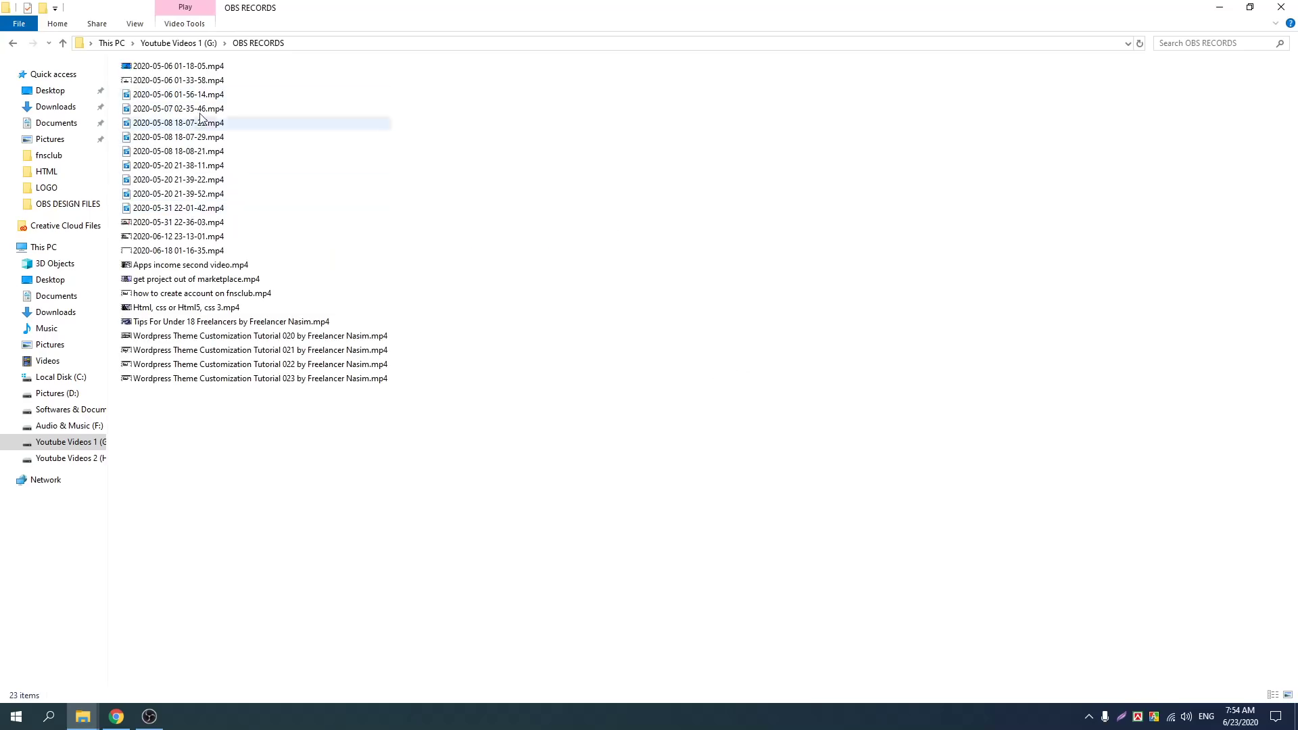
Examine the .mp4 extensions of several recordings in OBS RECORDS and return to This PC
{"action": "left_click", "coordinate": [220, 81]}
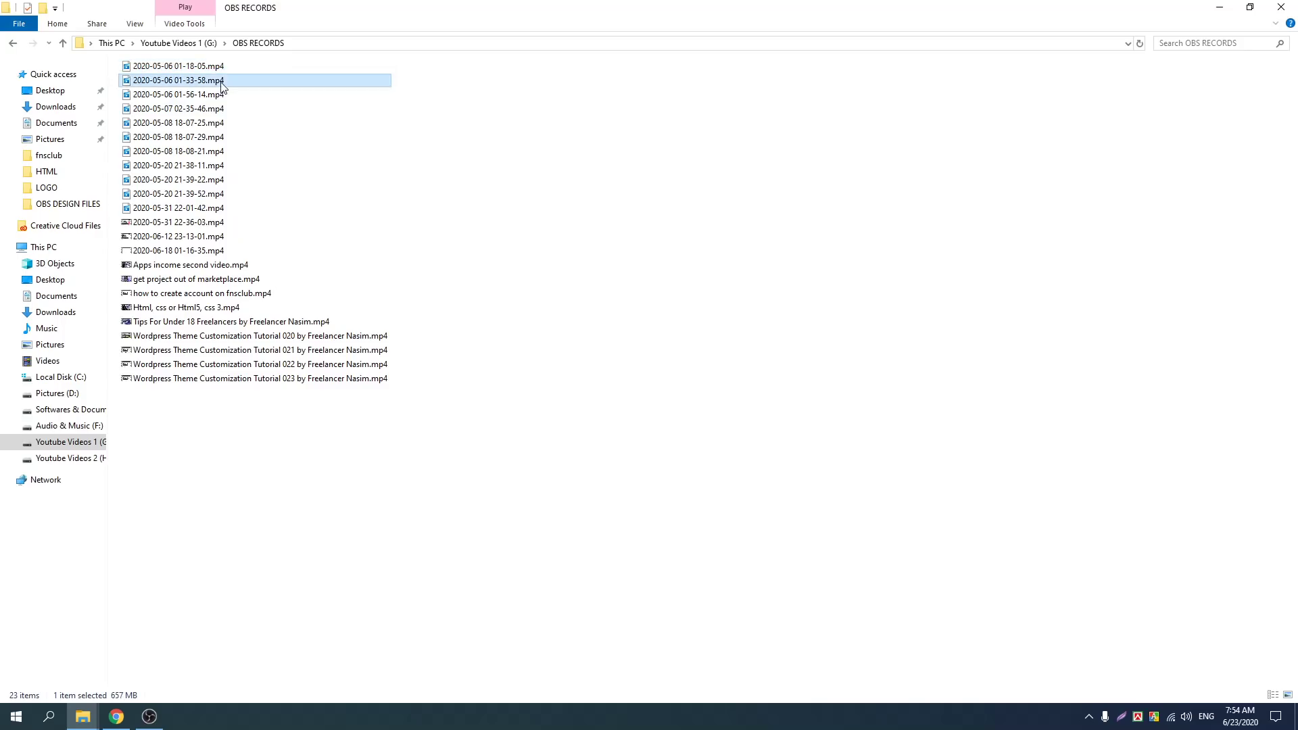
{"action": "left_click", "coordinate": [216, 108]}
{"action": "left_click", "coordinate": [218, 137]}
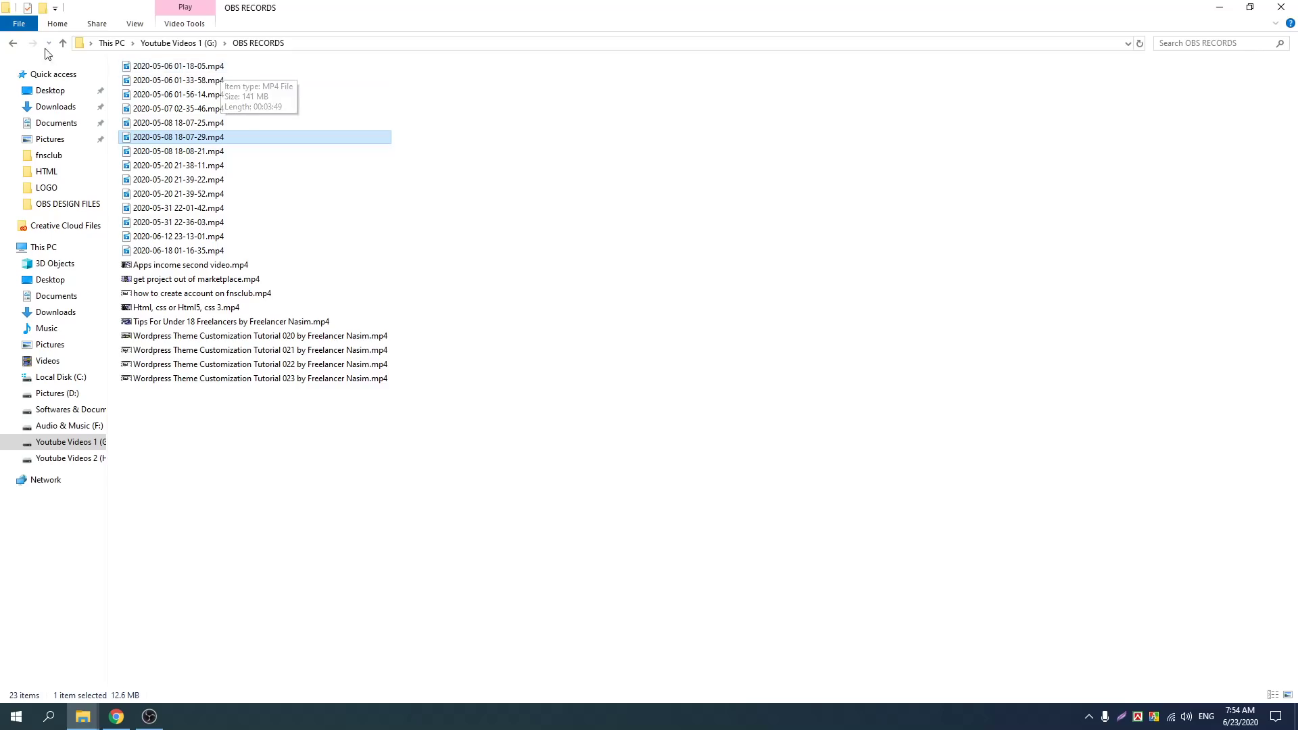
{"action": "left_click", "coordinate": [13, 43]}
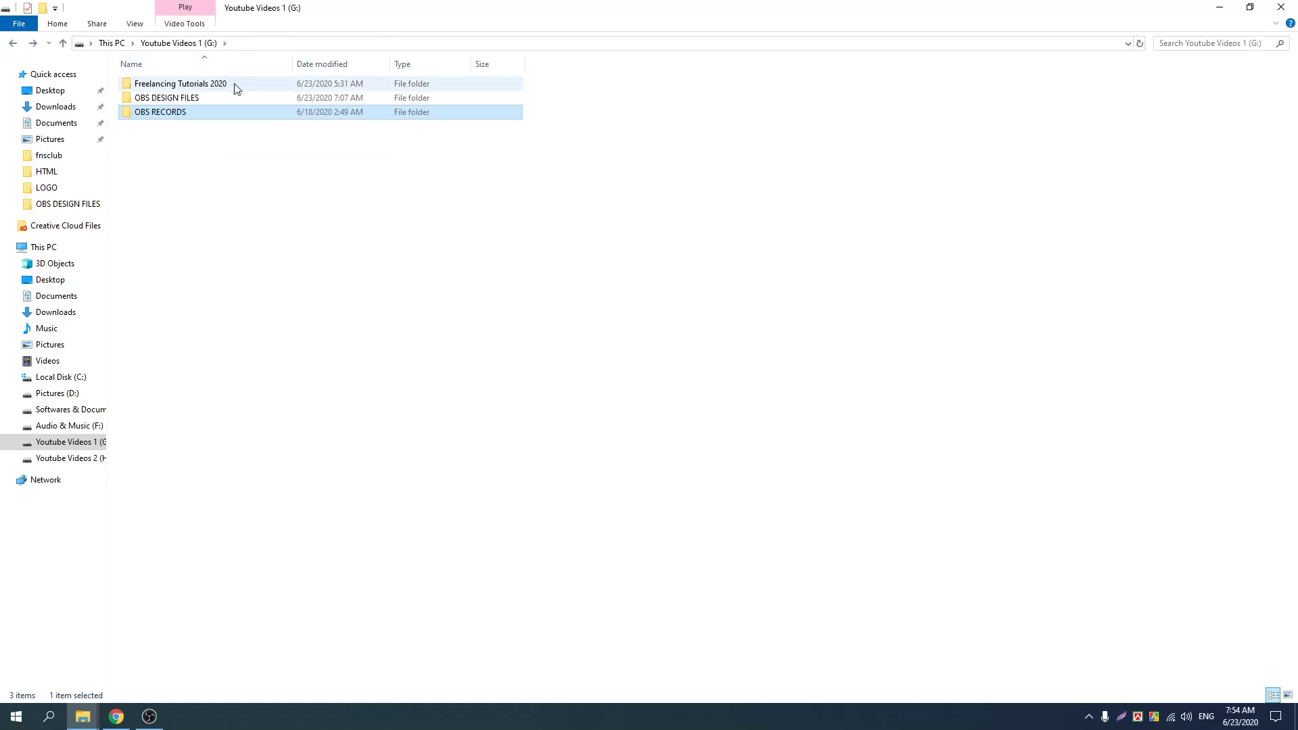
{"action": "left_click", "coordinate": [8, 44]}
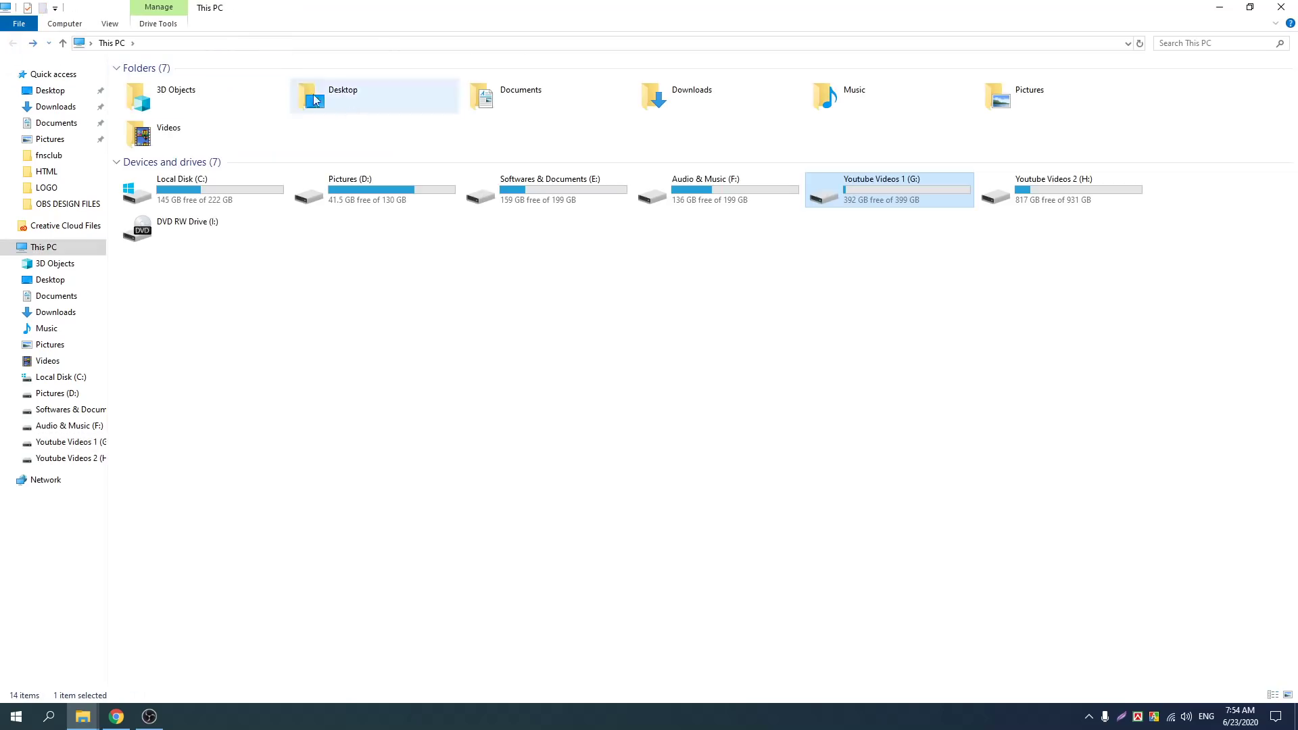
Open the Back Sounds folder on Audio & Music (F:) and display its files as a list
{"action": "double_click", "coordinate": [671, 201]}
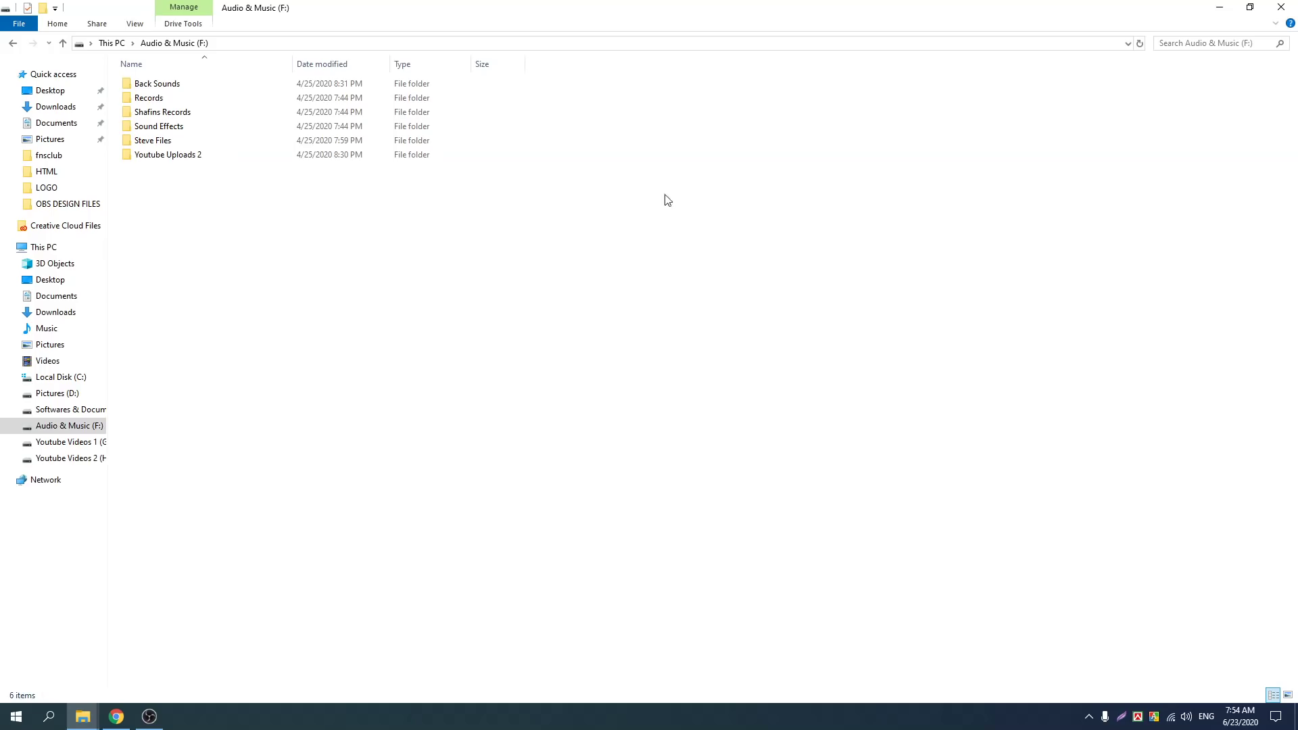
{"action": "double_click", "coordinate": [159, 84]}
{"action": "right_click", "coordinate": [234, 180]}
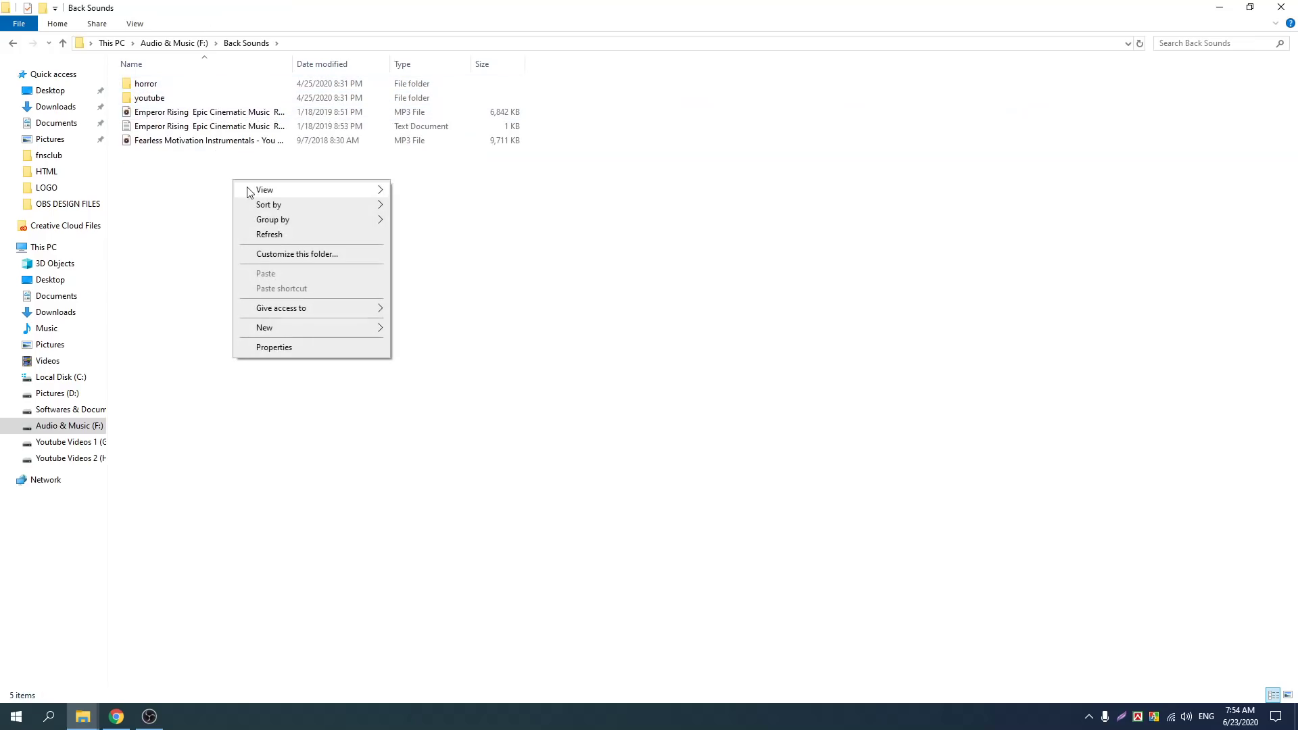
{"action": "mouse_move", "coordinate": [251, 190]}
{"action": "left_click", "coordinate": [444, 251]}
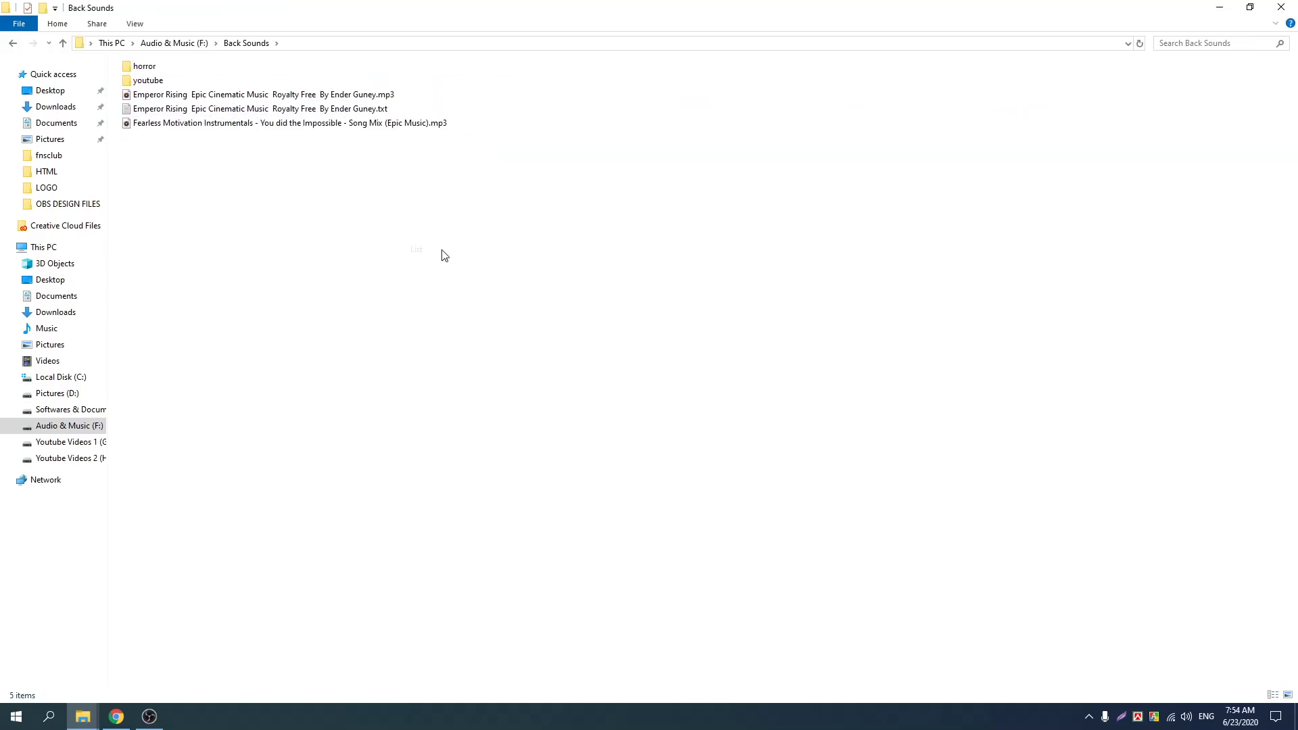
Compare the .mp3 and .txt extensions of the Emperor Rising and Fearless Motivation files, and go back to the drive's folders
{"action": "left_click", "coordinate": [391, 96]}
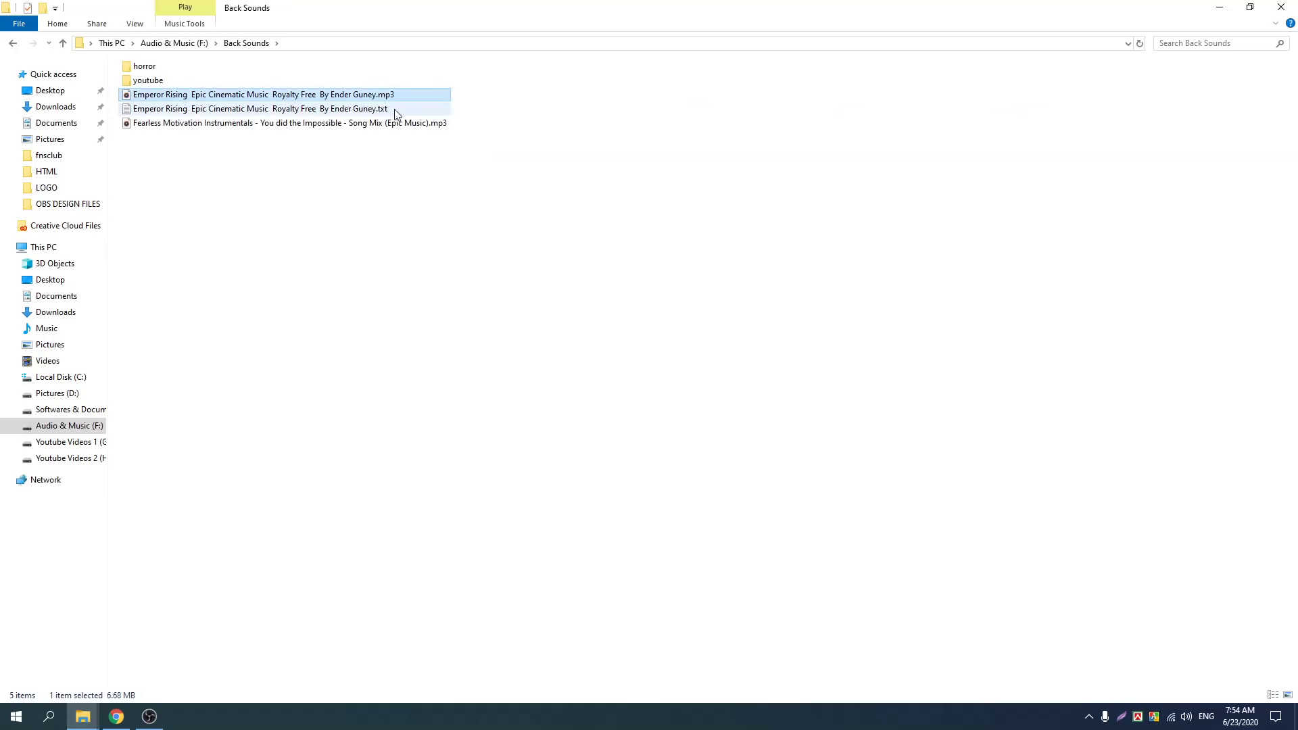
{"action": "left_click", "coordinate": [165, 114]}
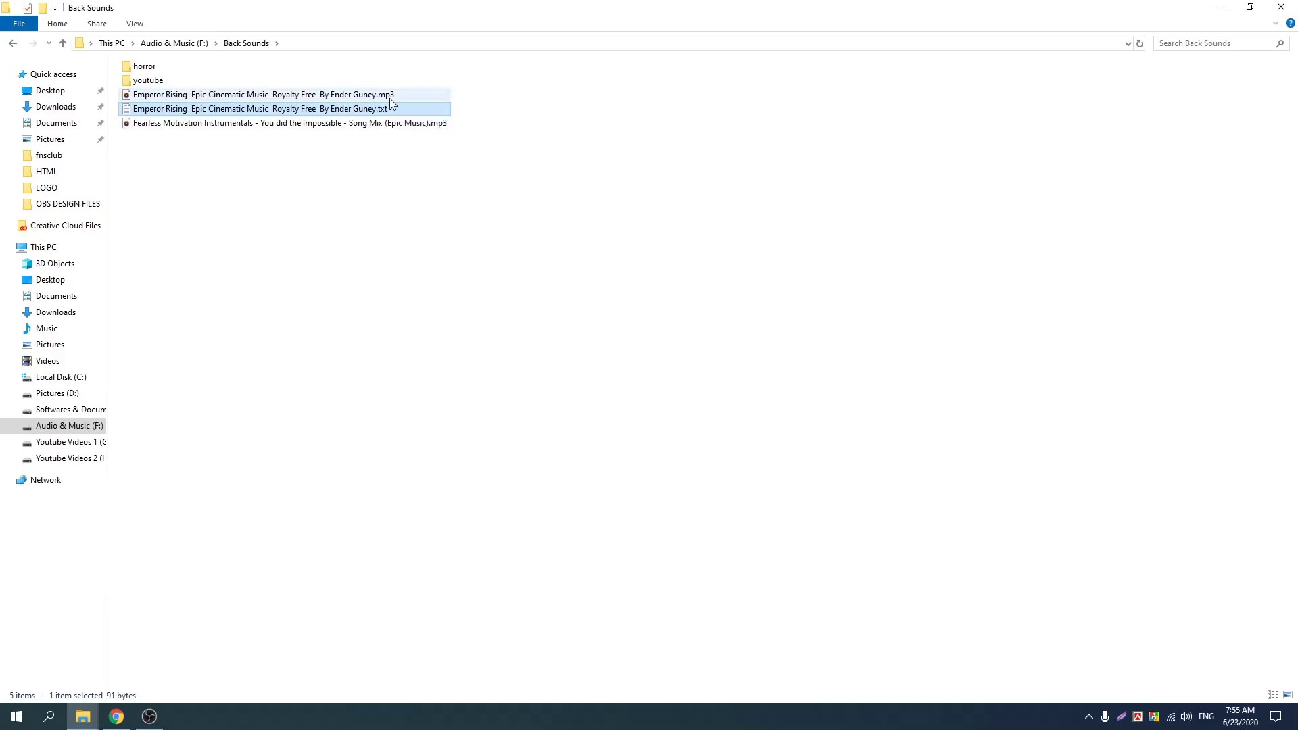
{"action": "key", "text": "Up"}
{"action": "key", "text": "Down"}
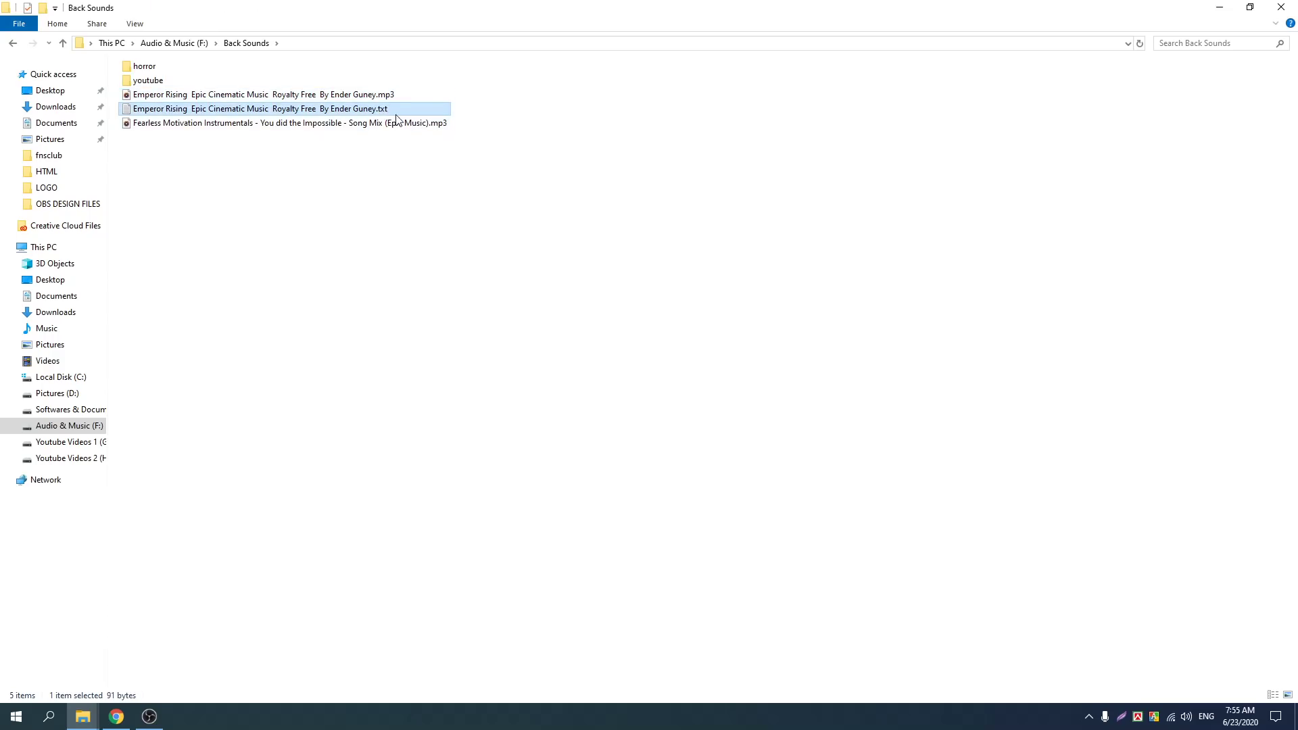
{"action": "left_click", "coordinate": [438, 125]}
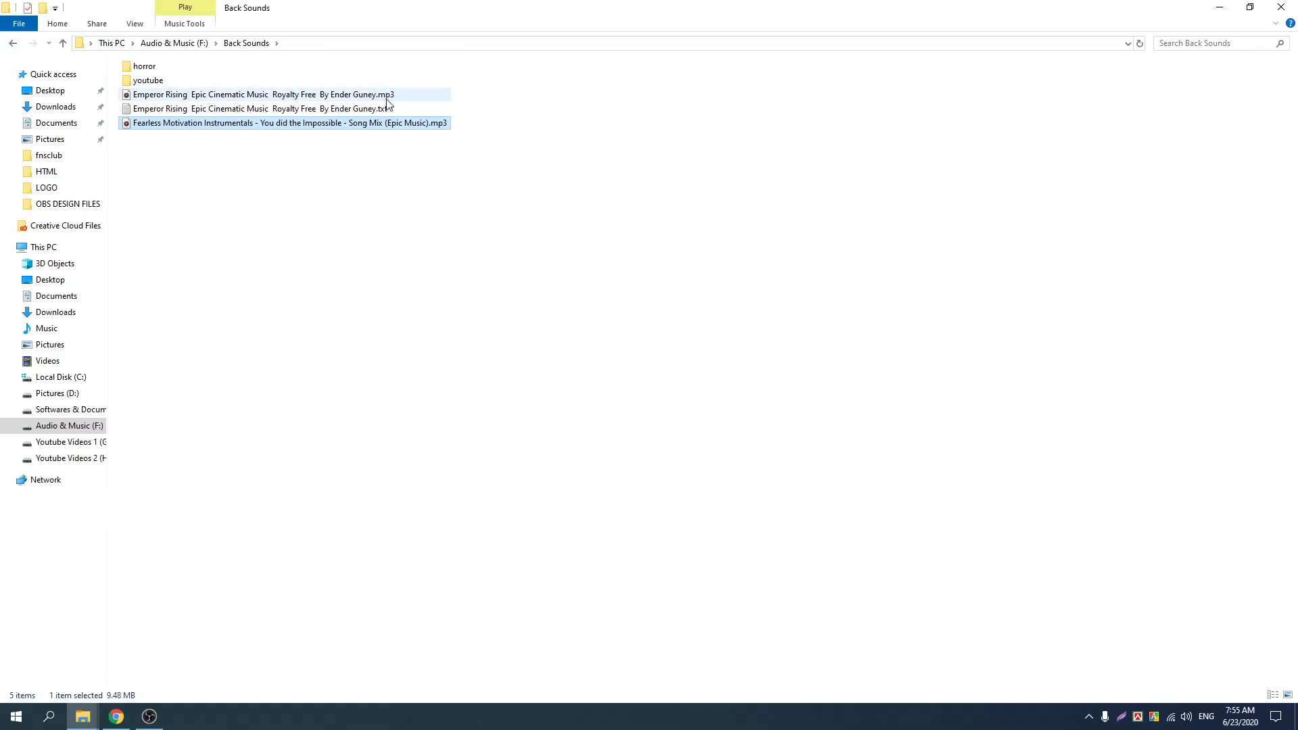
{"action": "mouse_move", "coordinate": [408, 104]}
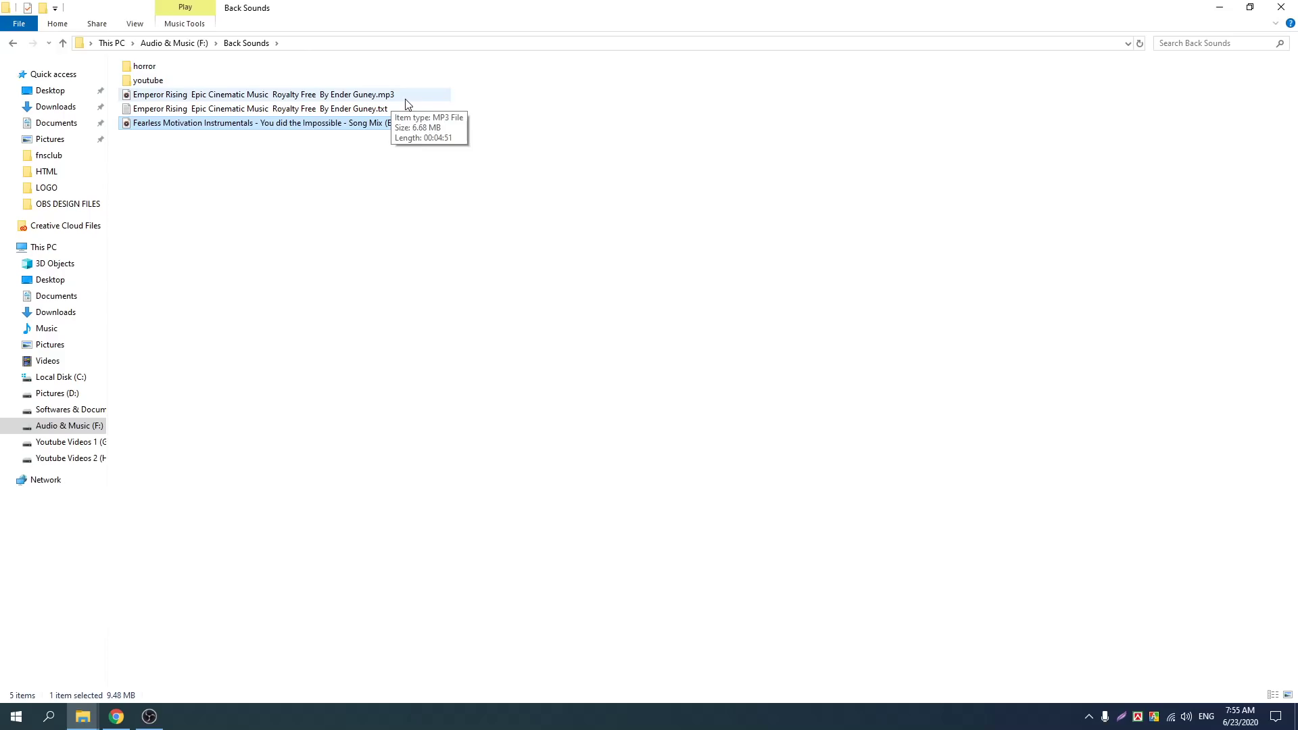
{"action": "left_click", "coordinate": [383, 111]}
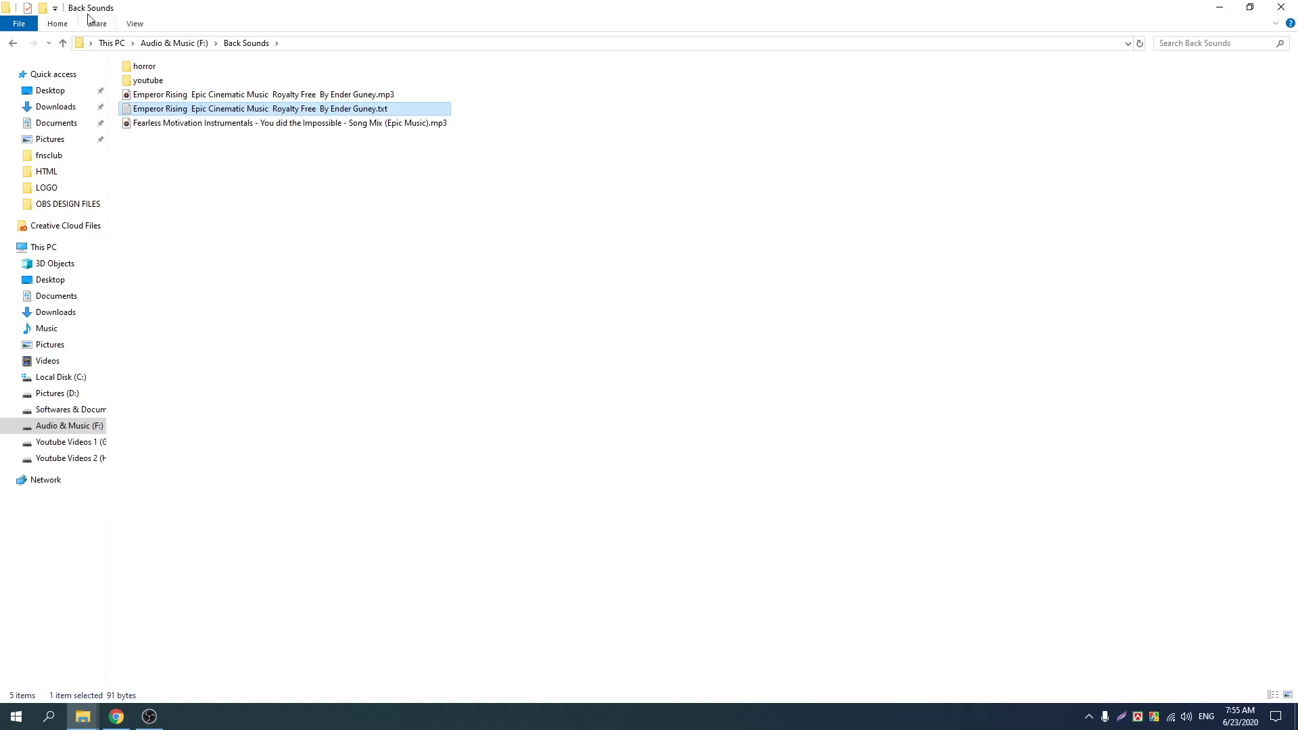
{"action": "left_click", "coordinate": [11, 43]}
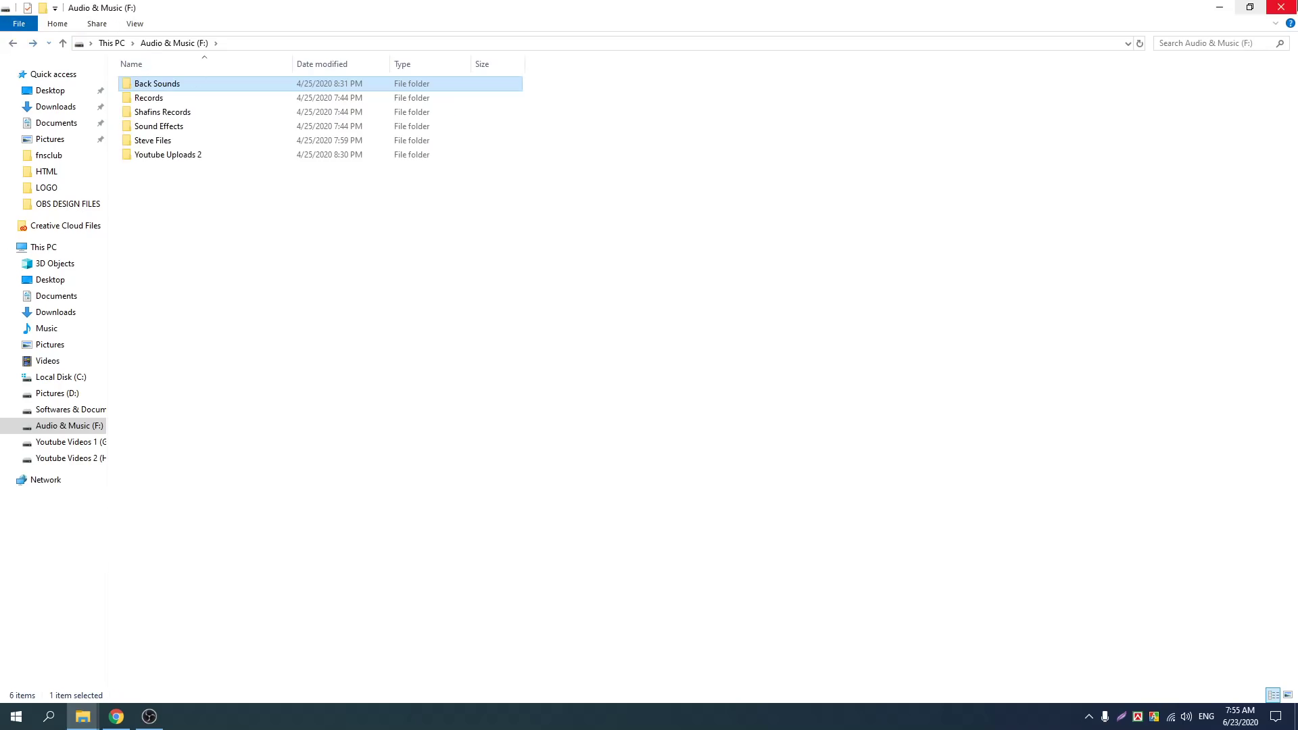
Minimize the folder window, refresh the desktop and open This PC in a new window
{"action": "left_click", "coordinate": [1220, 7]}
{"action": "right_click", "coordinate": [414, 93]}
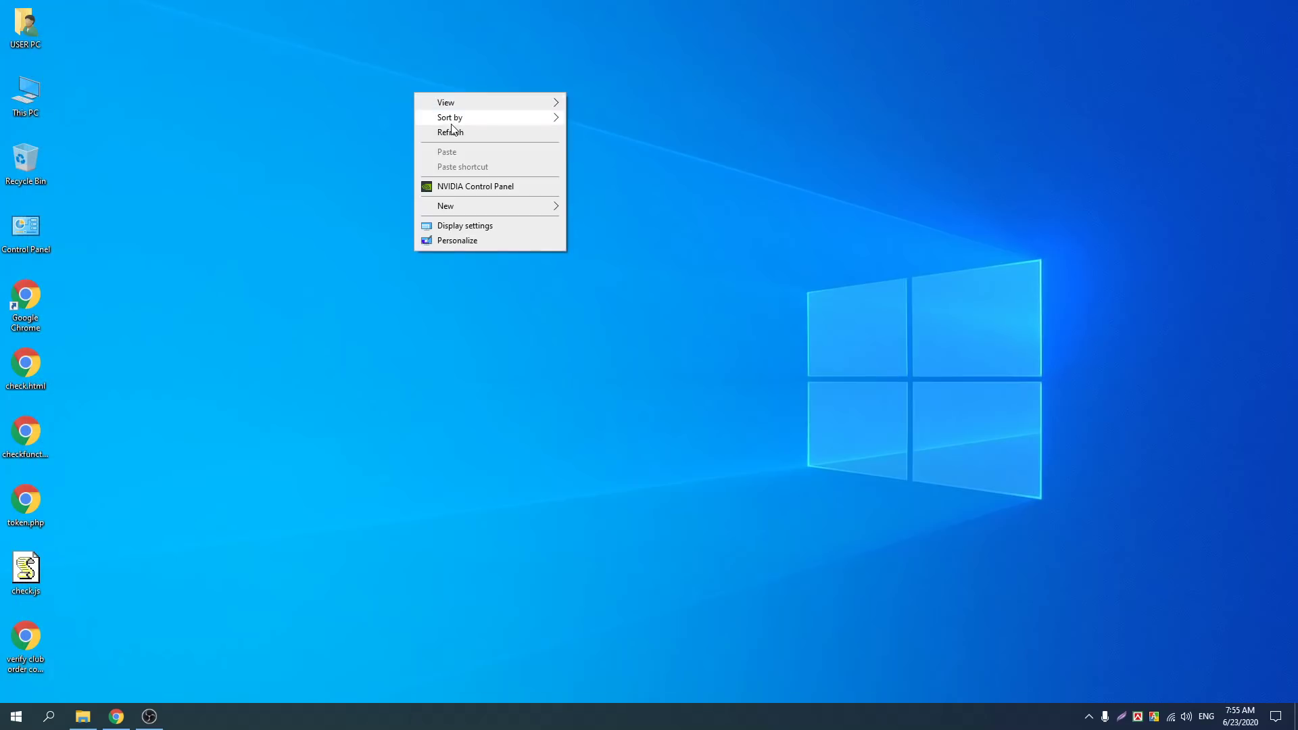
{"action": "left_click", "coordinate": [433, 131]}
{"action": "double_click", "coordinate": [26, 95]}
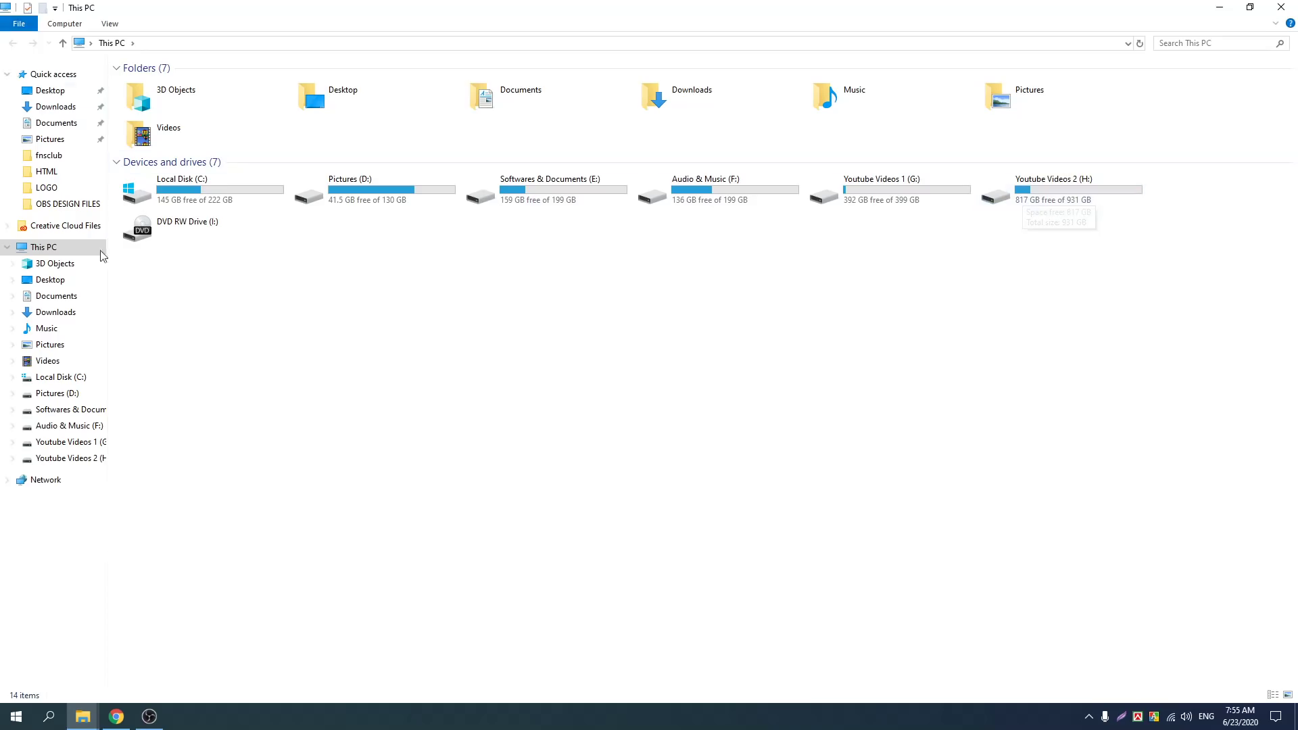
{"action": "left_click", "coordinate": [113, 24]}
{"action": "left_click", "coordinate": [436, 316]}
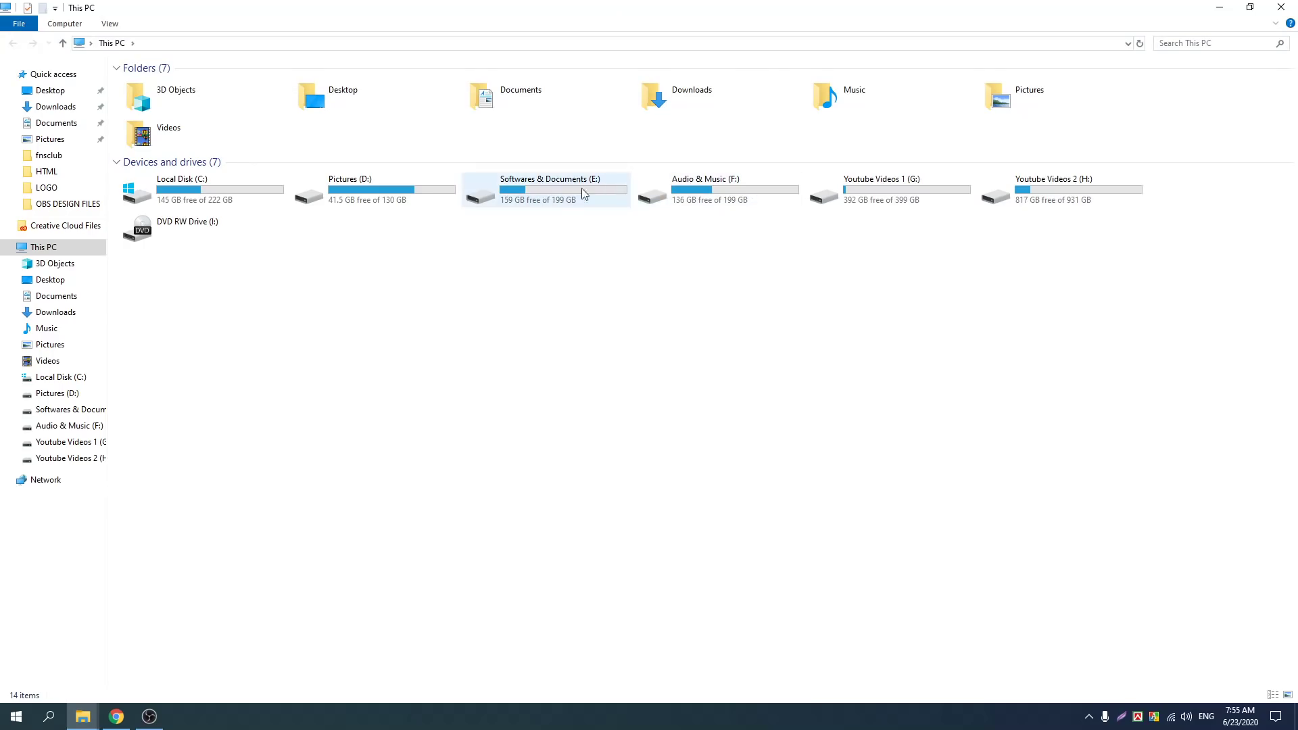
Open OBS RECORDS on Youtube Videos 1 (G:) and hide the file name extensions
{"action": "double_click", "coordinate": [861, 191]}
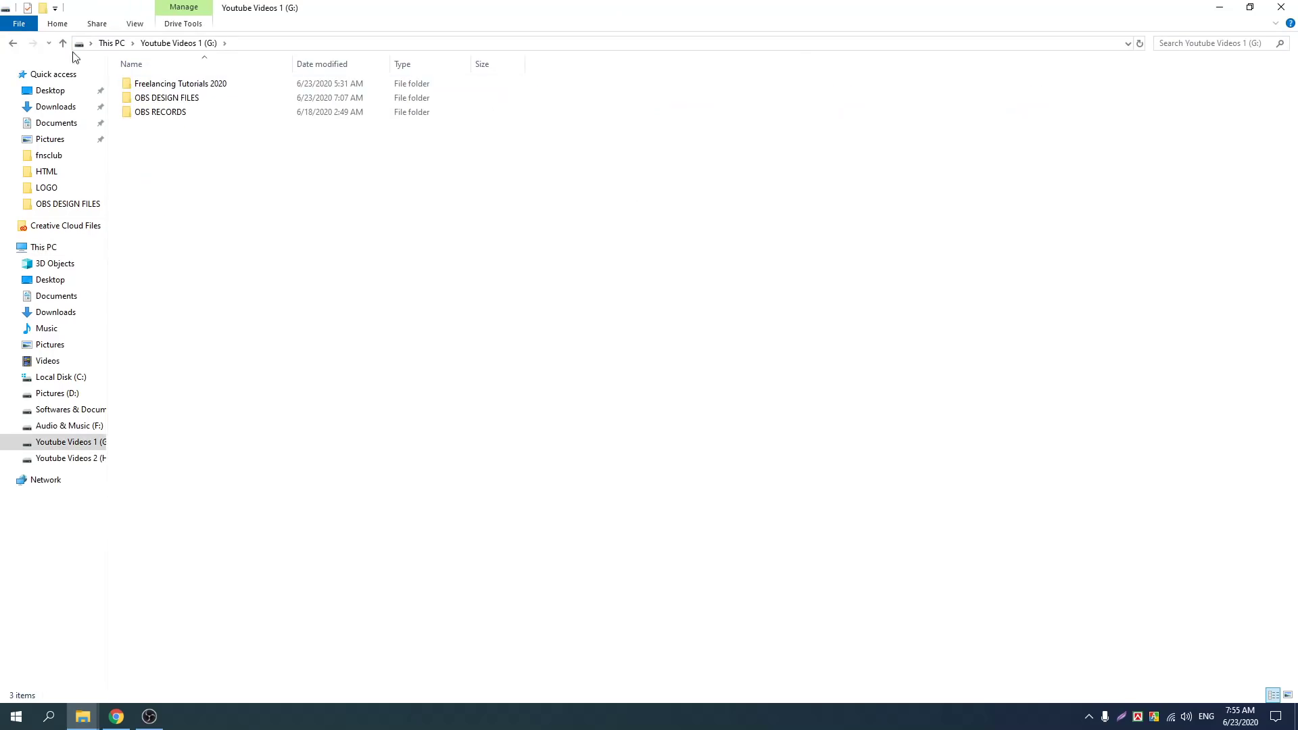
{"action": "double_click", "coordinate": [160, 112]}
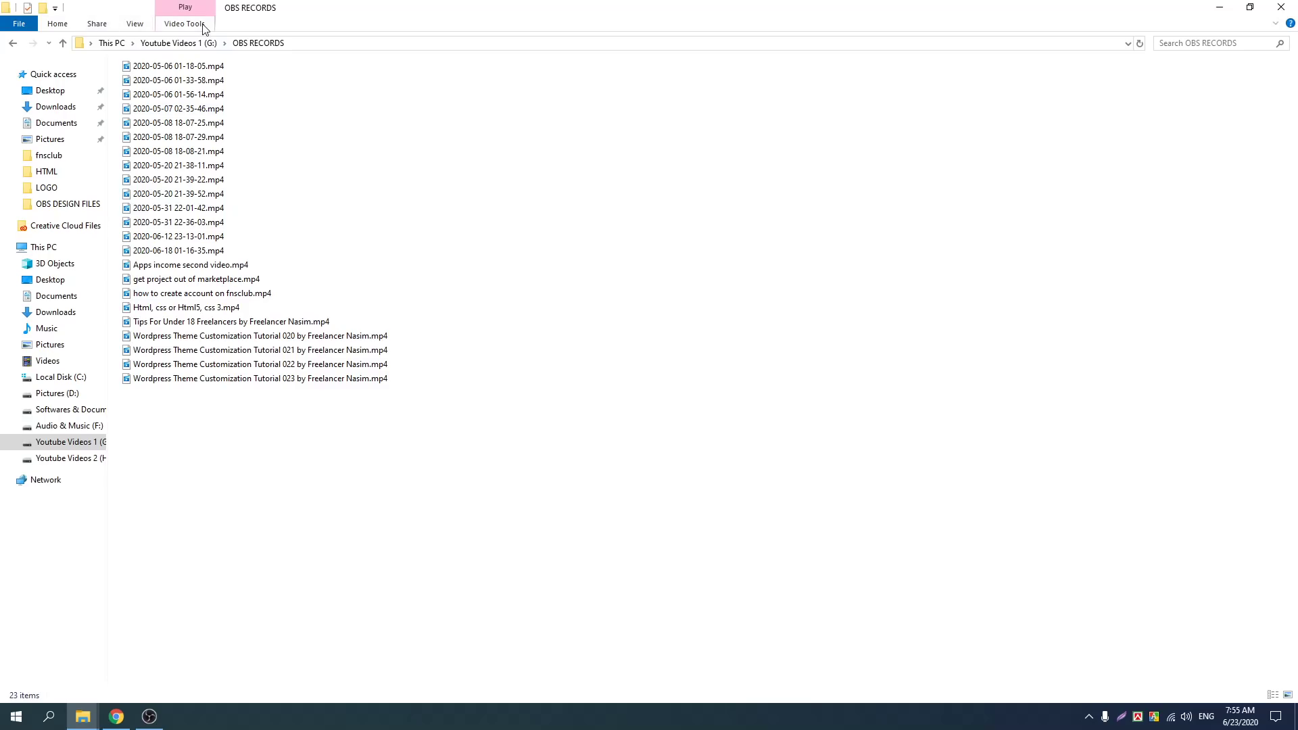
{"action": "left_click", "coordinate": [133, 24]}
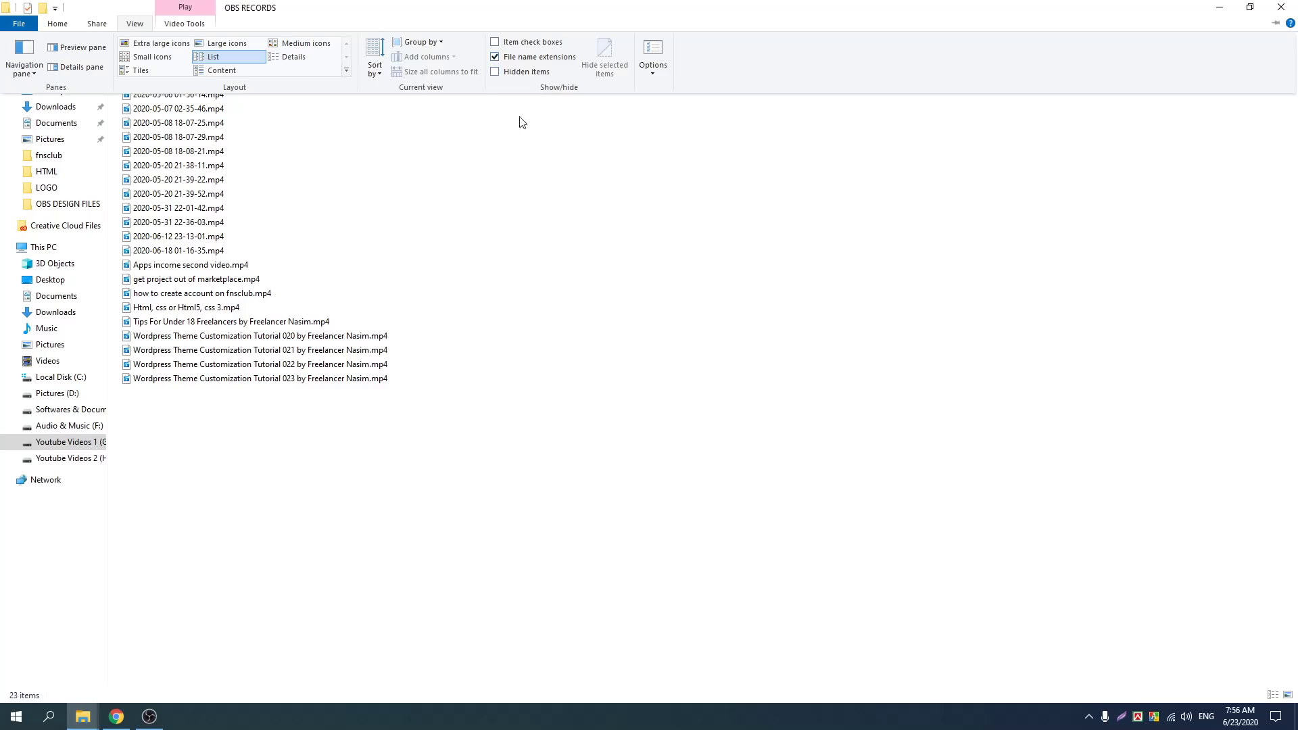
{"action": "left_click", "coordinate": [504, 61]}
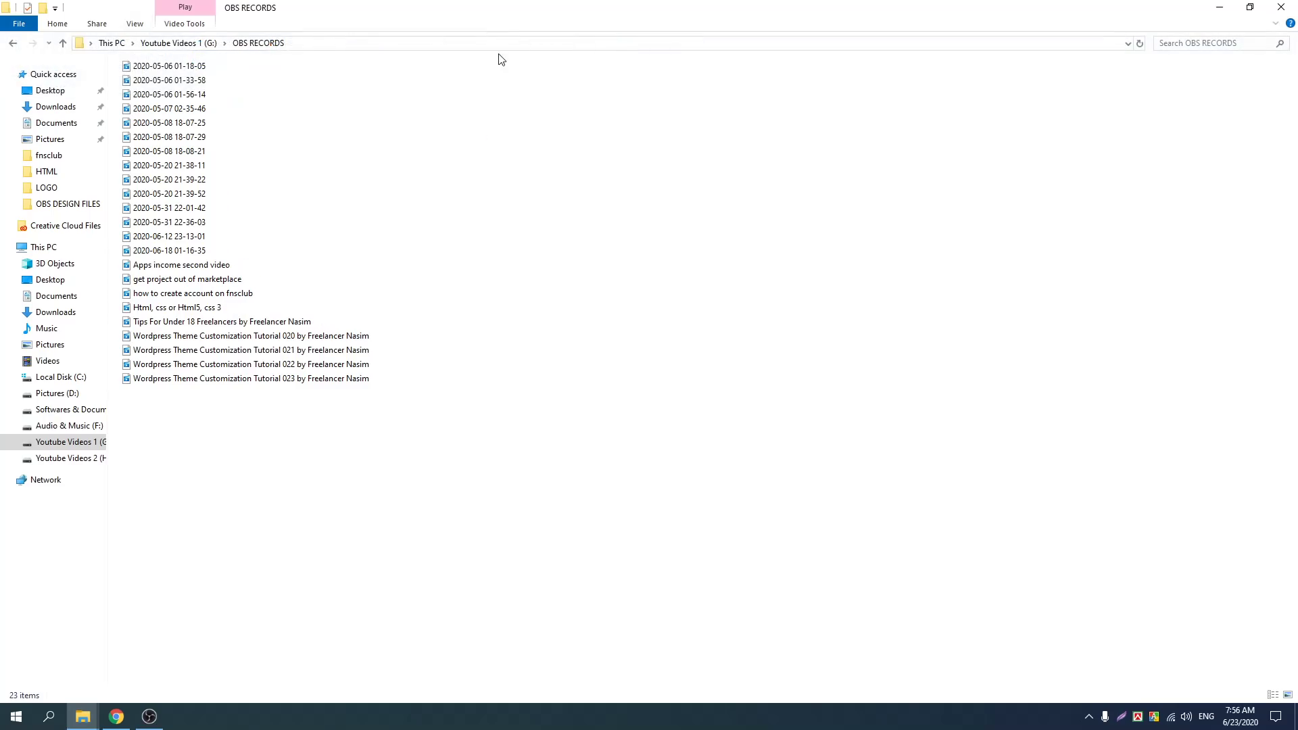
Show the file name extensions again in OBS RECORDS and return to This PC
{"action": "left_click", "coordinate": [150, 25]}
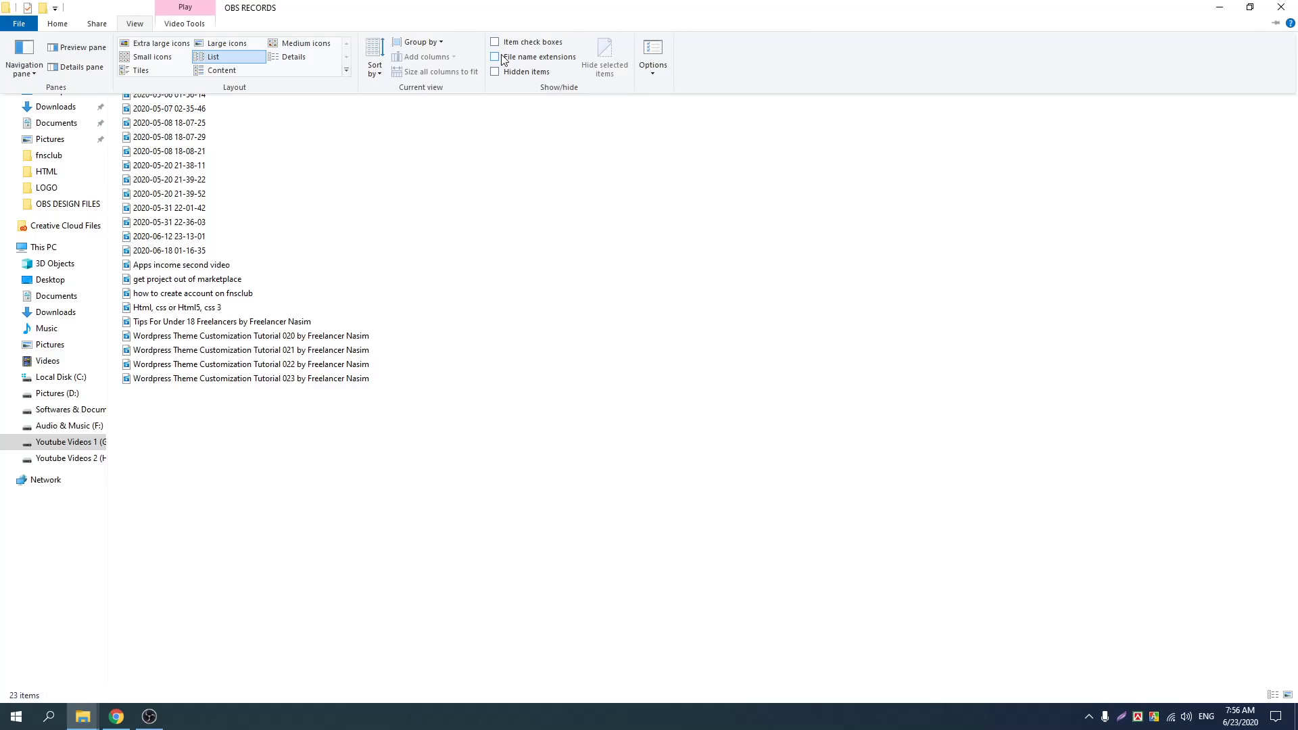
{"action": "left_click", "coordinate": [503, 60]}
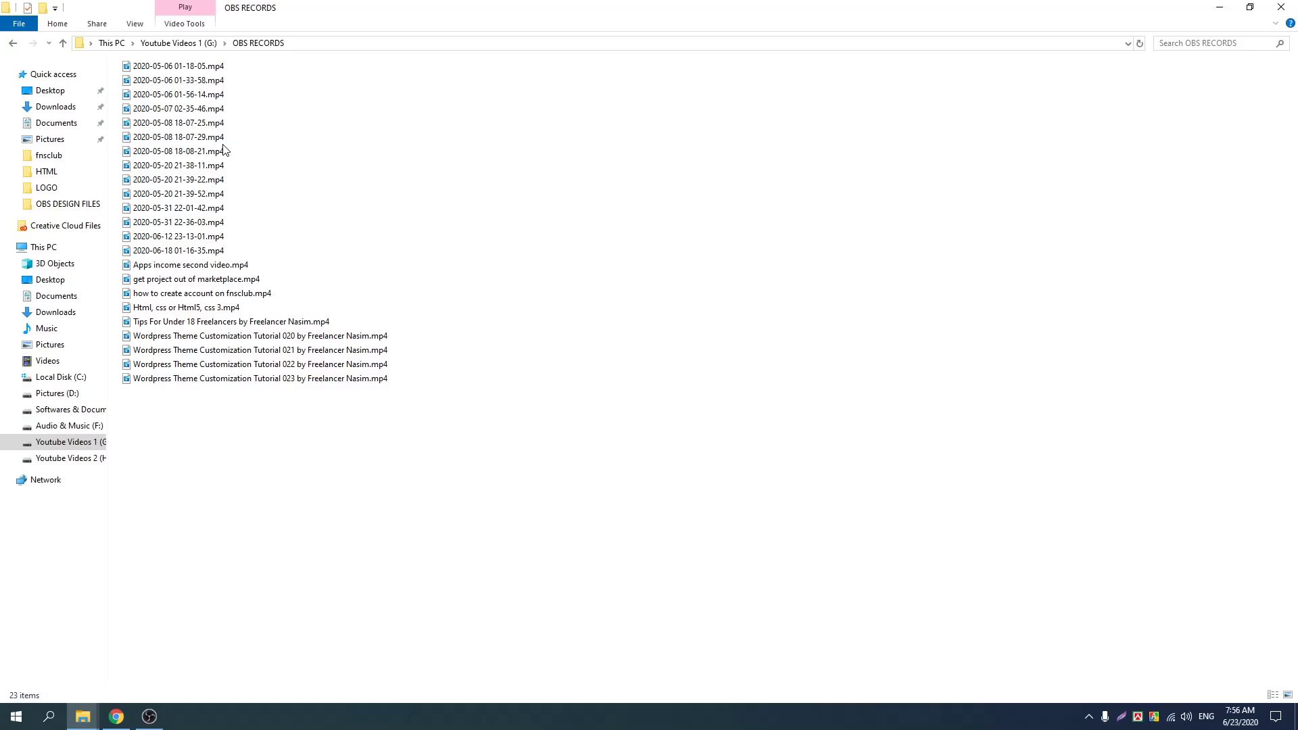
{"action": "left_click", "coordinate": [11, 42]}
{"action": "left_click", "coordinate": [10, 43]}
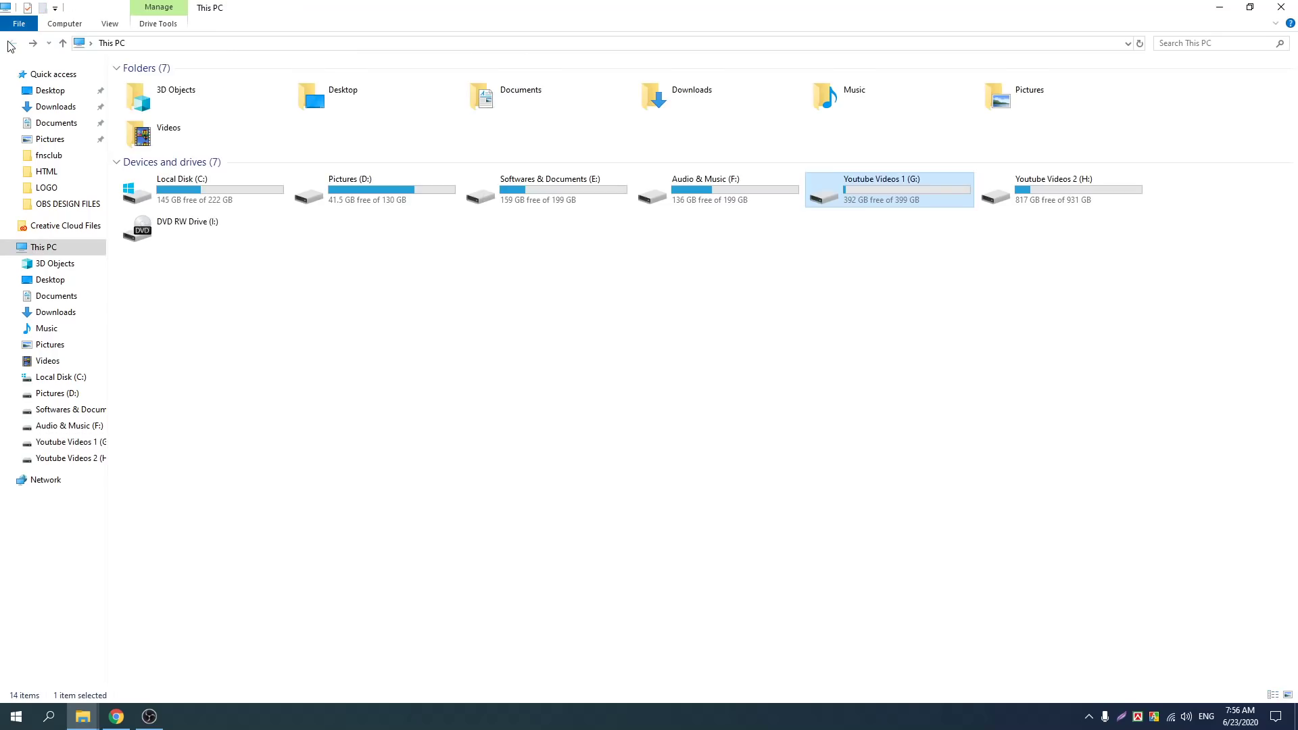
Examine the extension of desktop.jpg on the Pictures (D:) drive and return to This PC
{"action": "double_click", "coordinate": [401, 188]}
{"action": "left_click", "coordinate": [171, 155]}
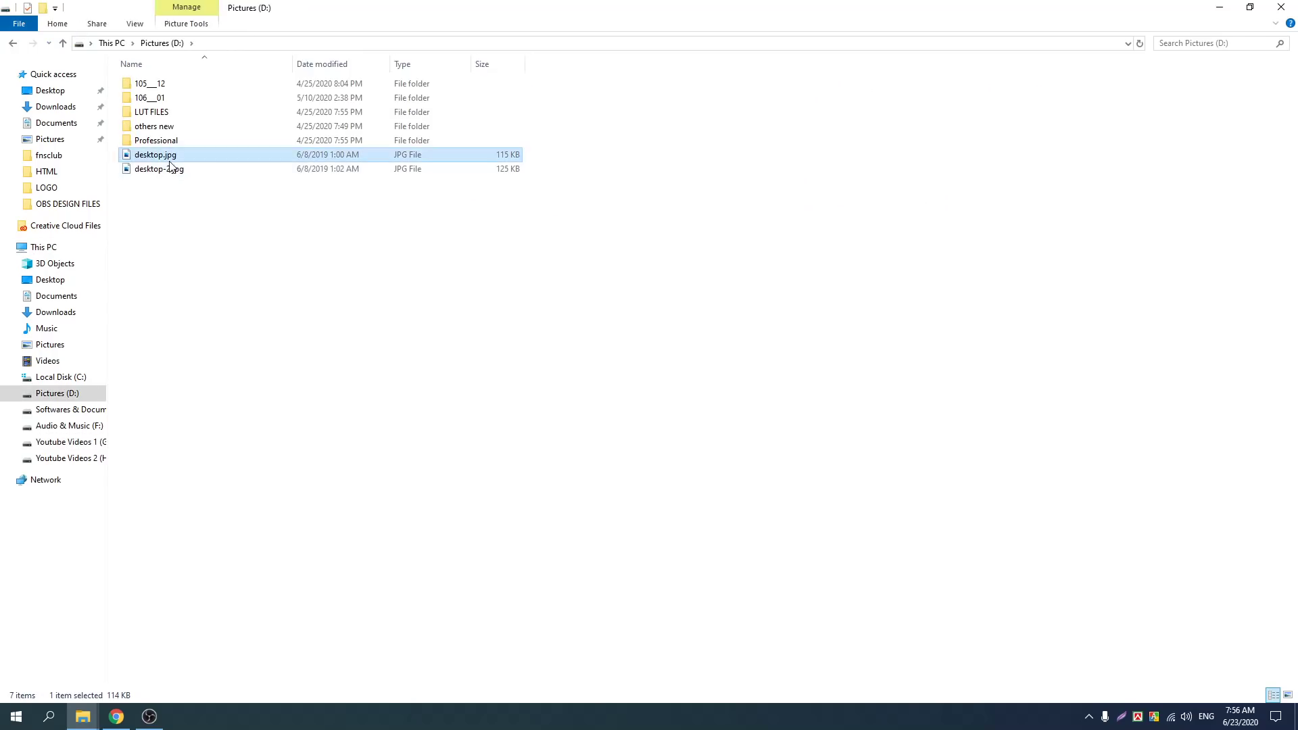
{"action": "left_click", "coordinate": [10, 42]}
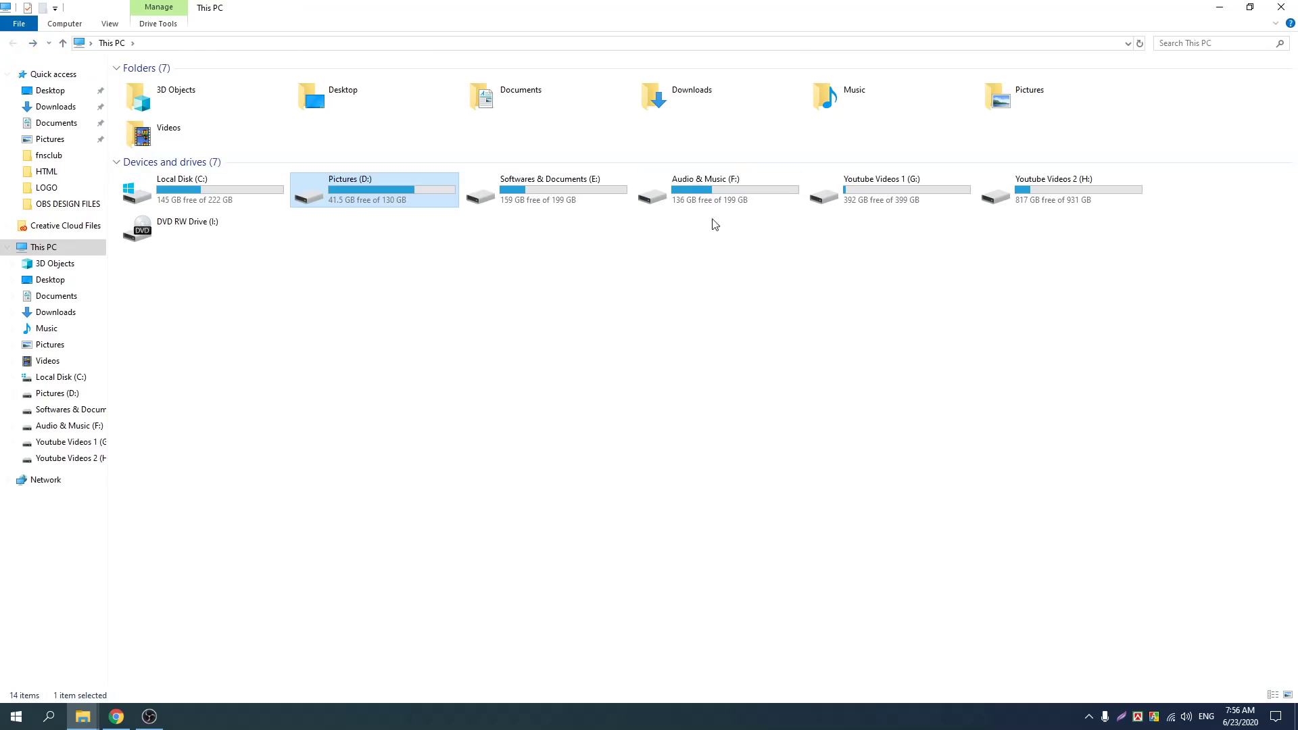
View logo-size.png from the LOGO folder inside FnSoftwares Design on Softwares & Documents (E:)
{"action": "double_click", "coordinate": [582, 191]}
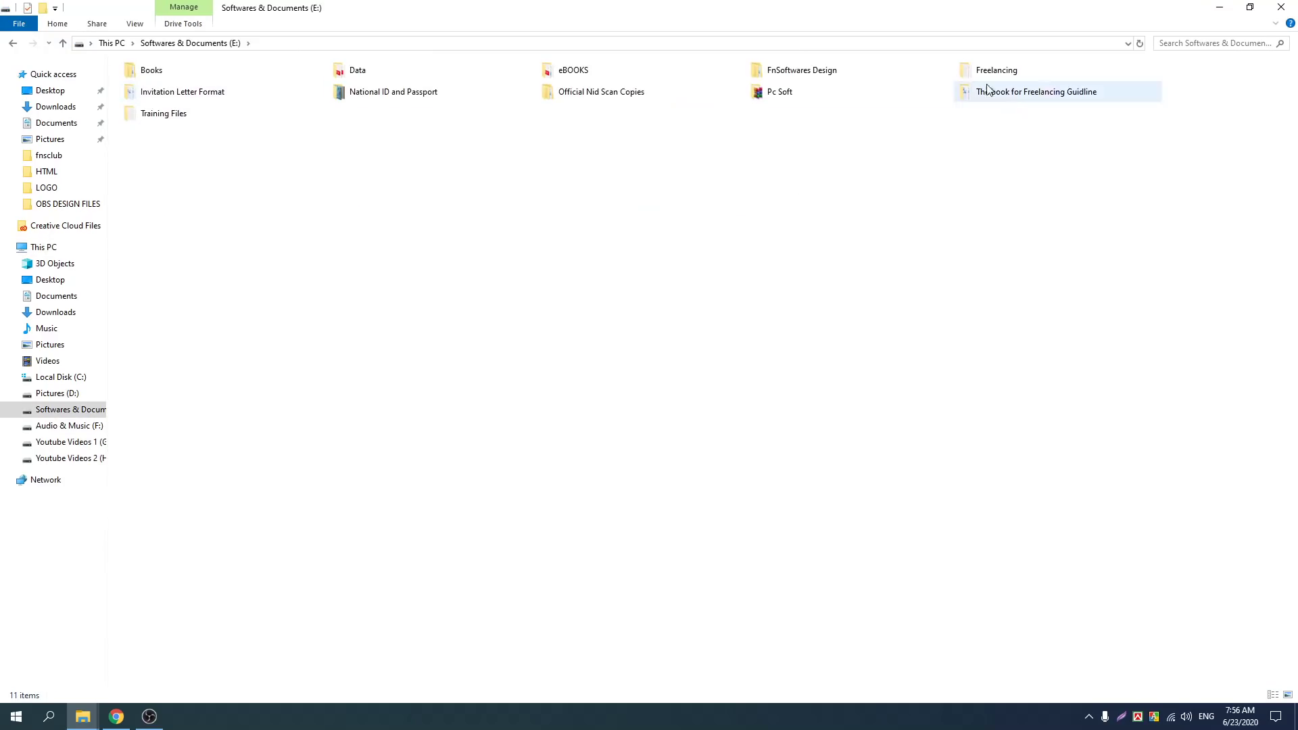
{"action": "double_click", "coordinate": [800, 71]}
{"action": "double_click", "coordinate": [144, 112]}
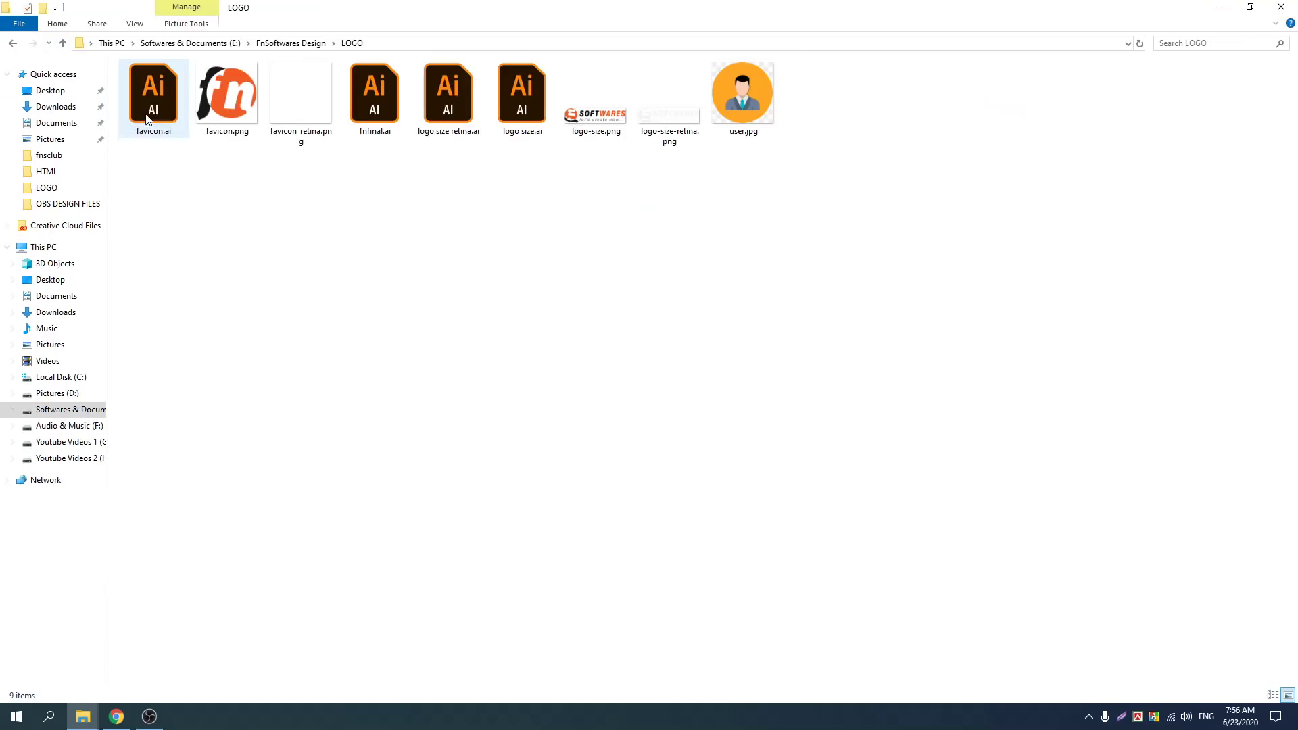
{"action": "double_click", "coordinate": [598, 120]}
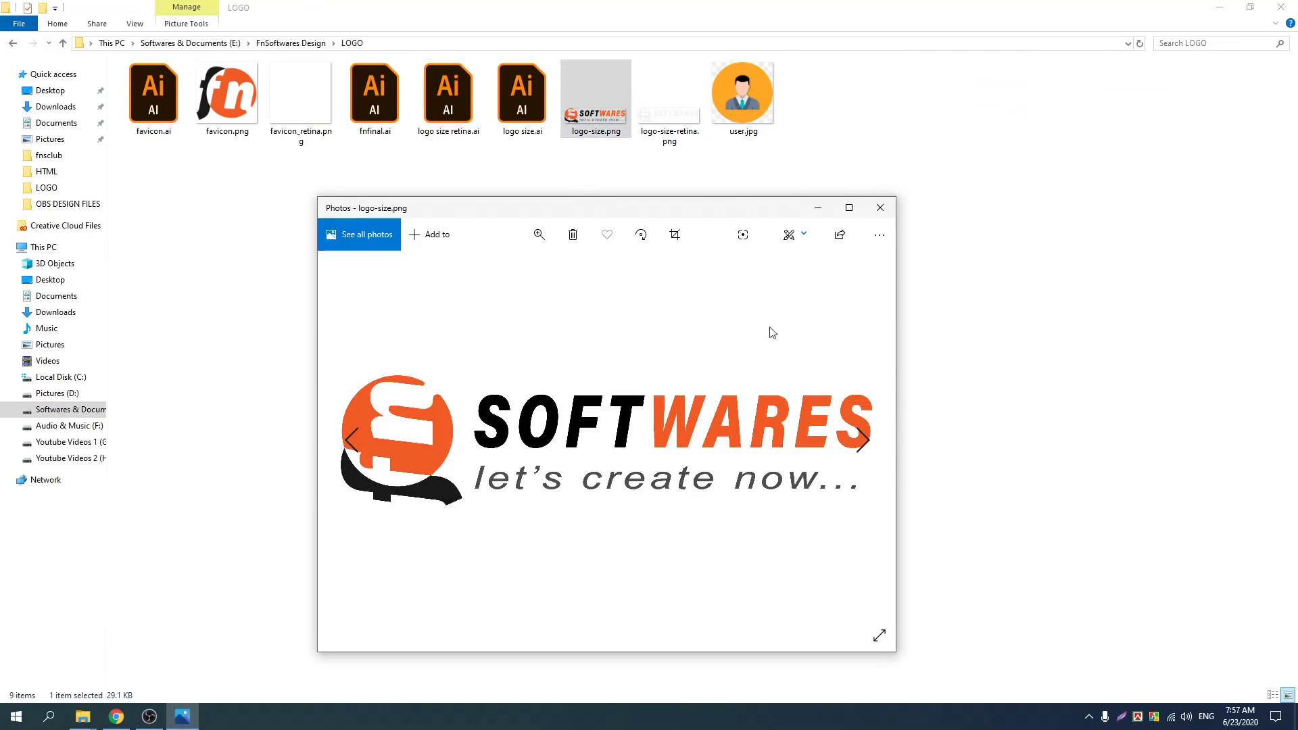
Close the logo-size.png preview and return to the FnSoftwares Design folder with nothing selected
{"action": "left_click", "coordinate": [887, 213]}
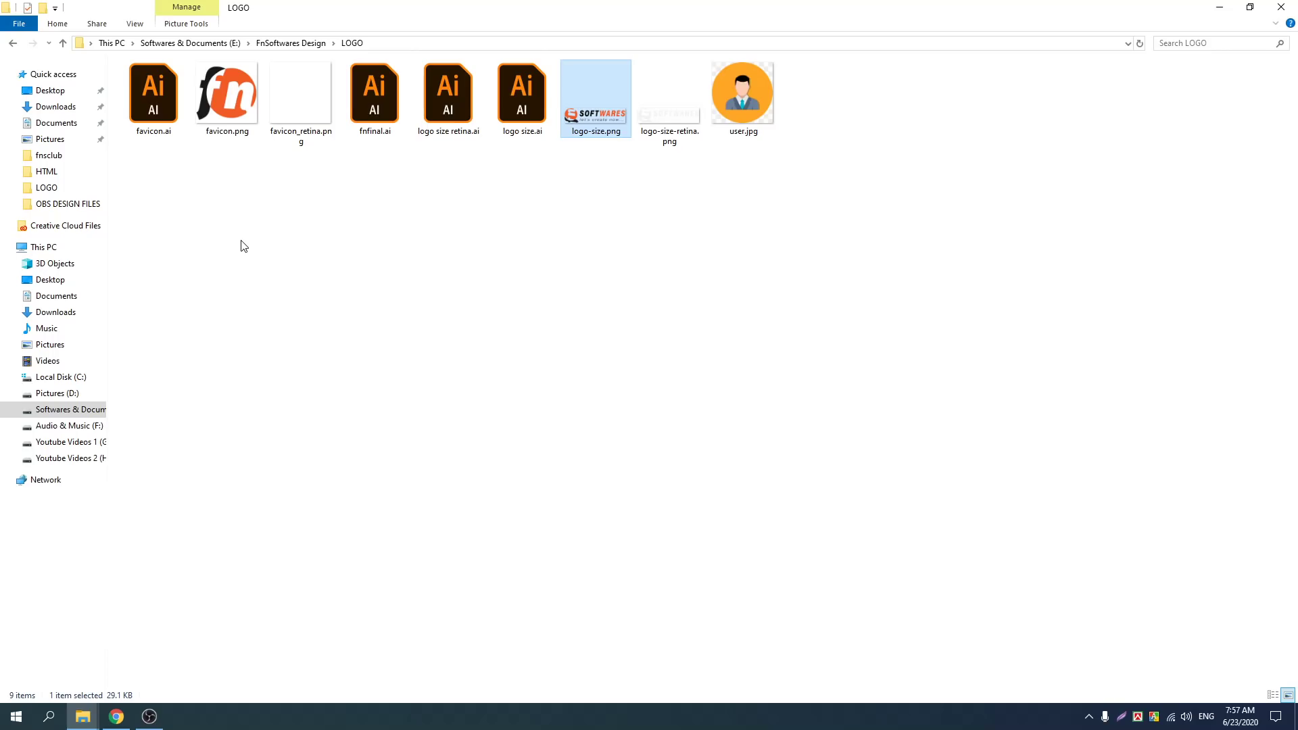
{"action": "left_click", "coordinate": [11, 42]}
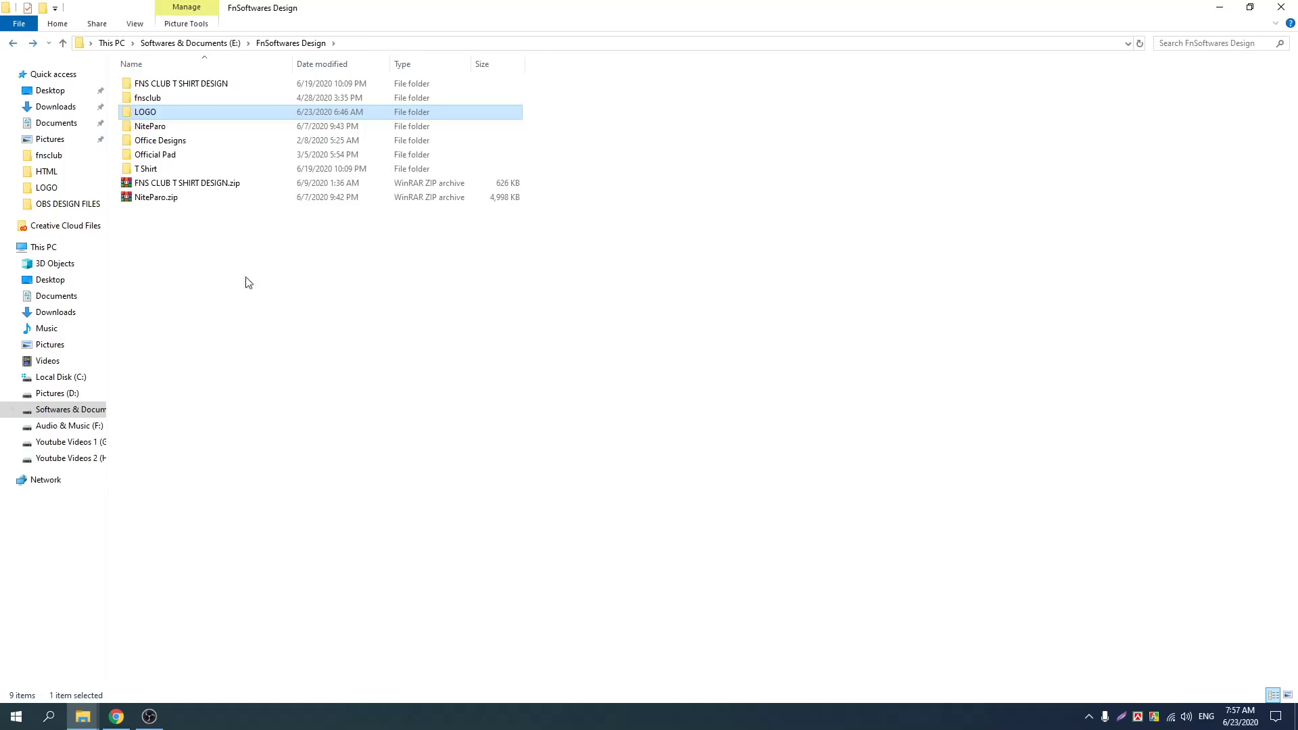
{"action": "left_click", "coordinate": [258, 325]}
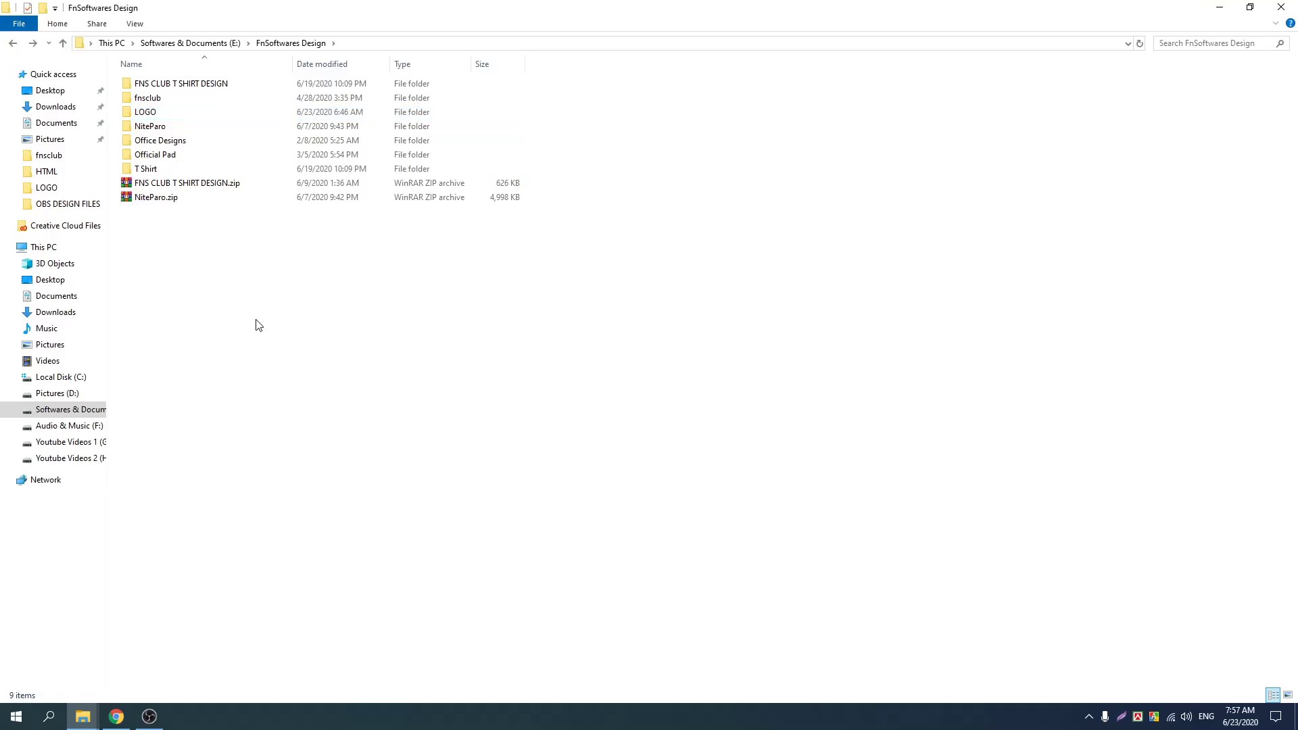
Hide the file name extensions in FnSoftwares Design and select the NiteParo archive
{"action": "left_click", "coordinate": [134, 24]}
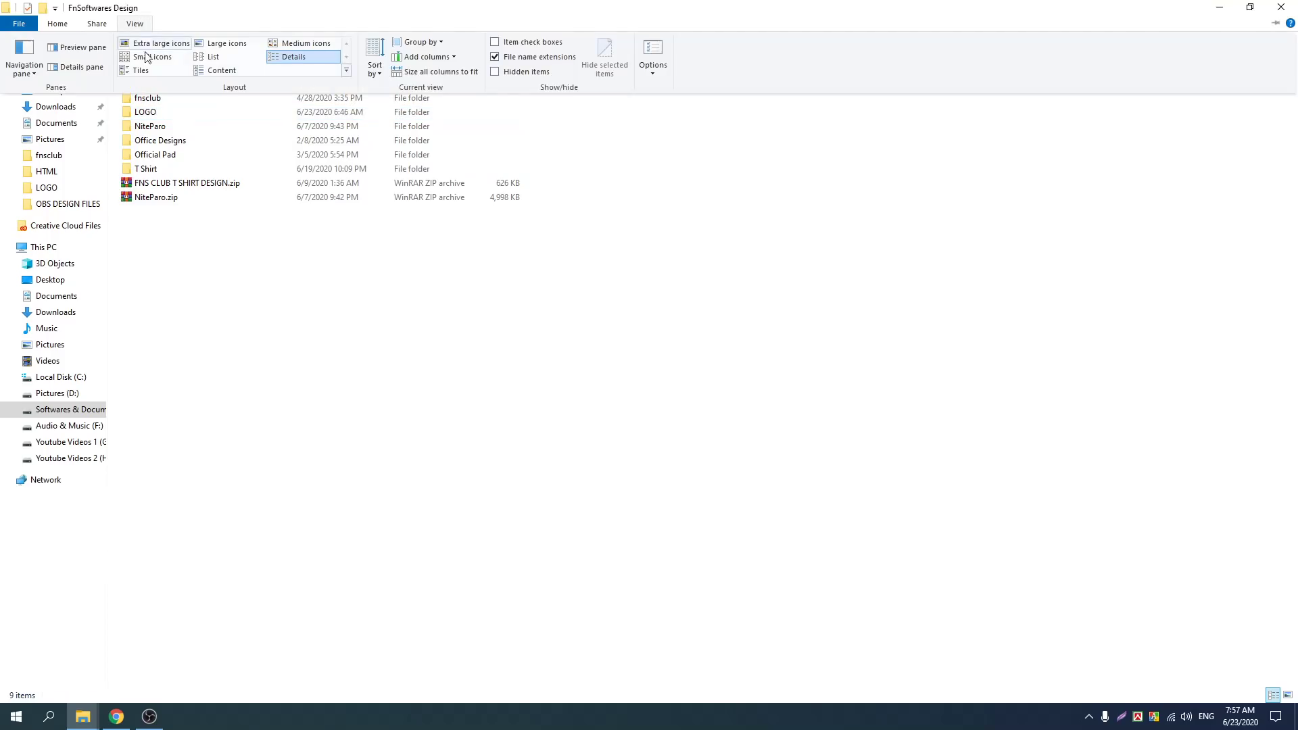
{"action": "left_click", "coordinate": [495, 56]}
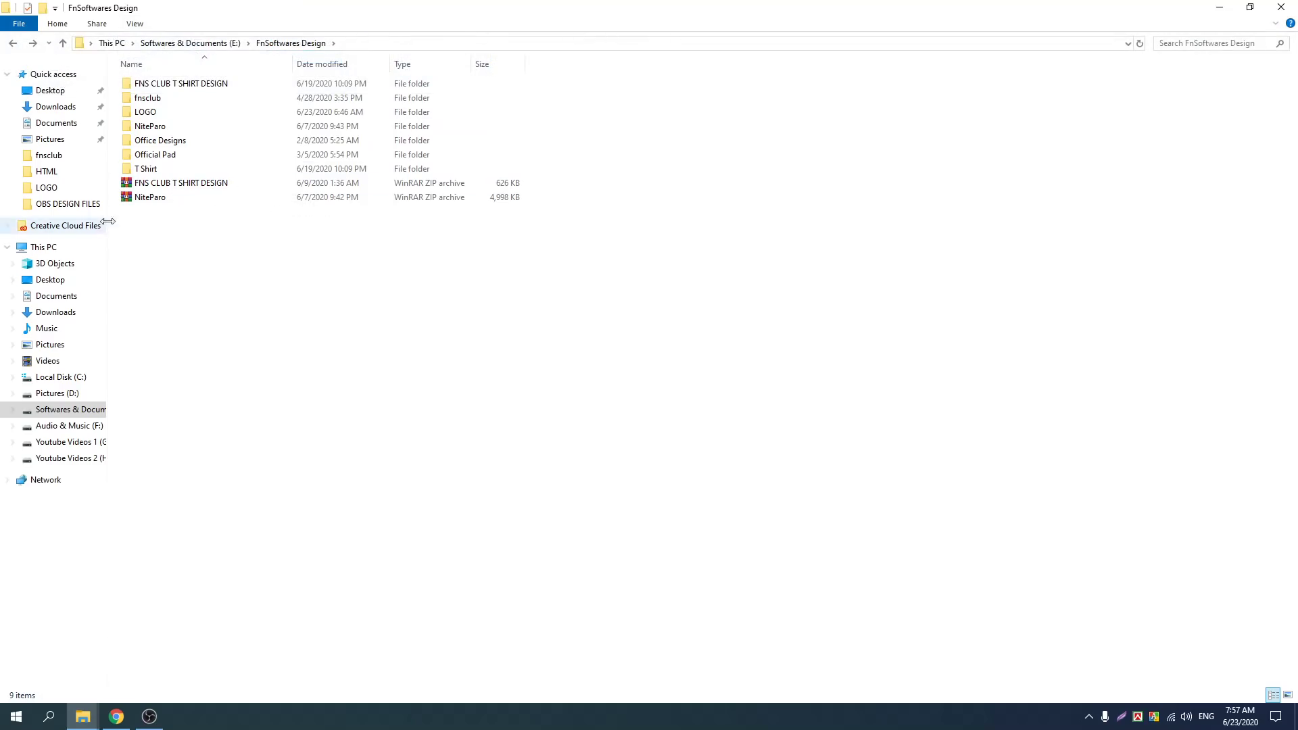
{"action": "left_click", "coordinate": [161, 197]}
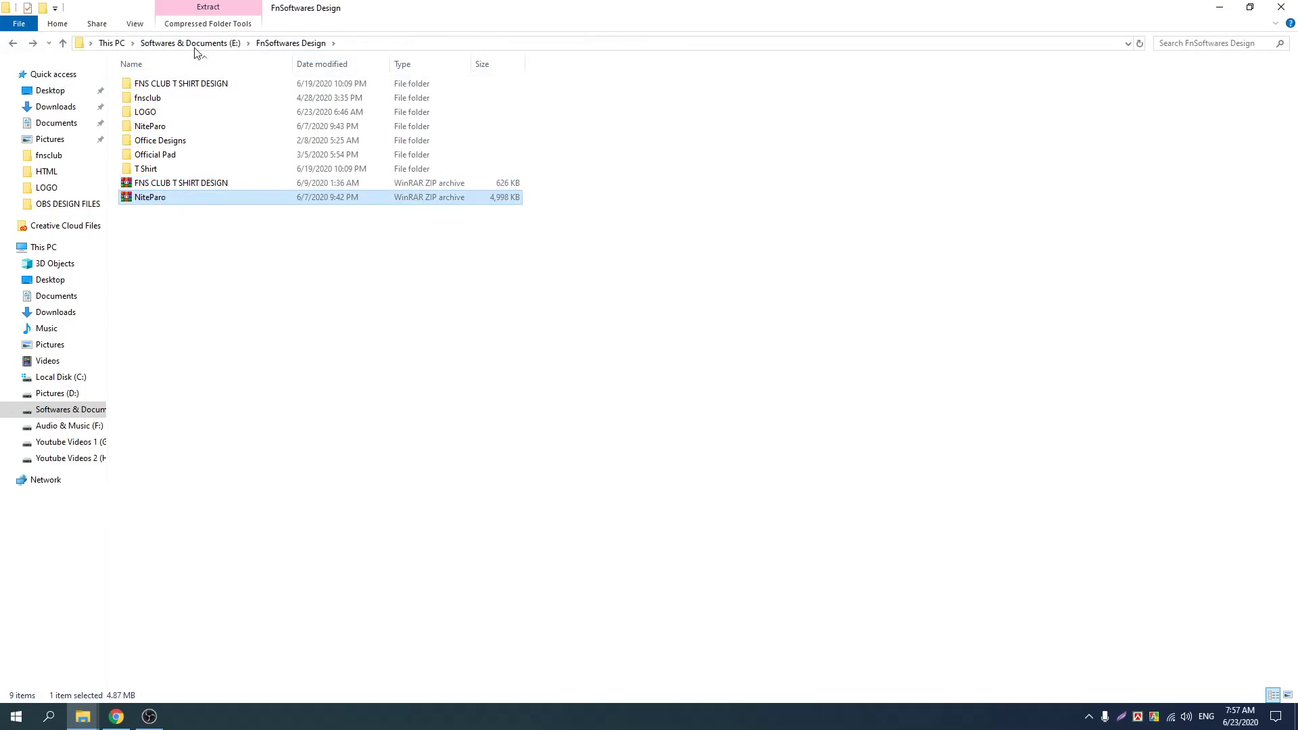
Show the file name extensions again in FnSoftwares Design and refresh the folder
{"action": "left_click", "coordinate": [134, 25]}
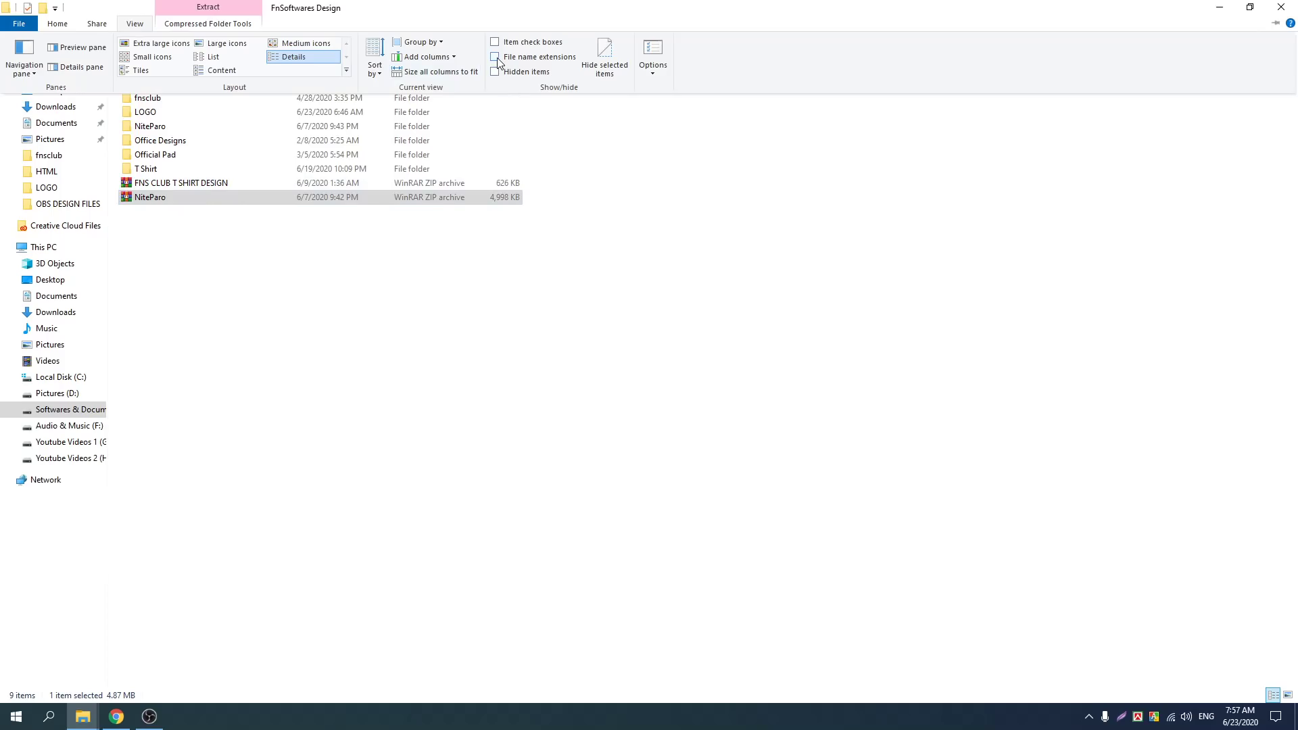
{"action": "left_click", "coordinate": [496, 58]}
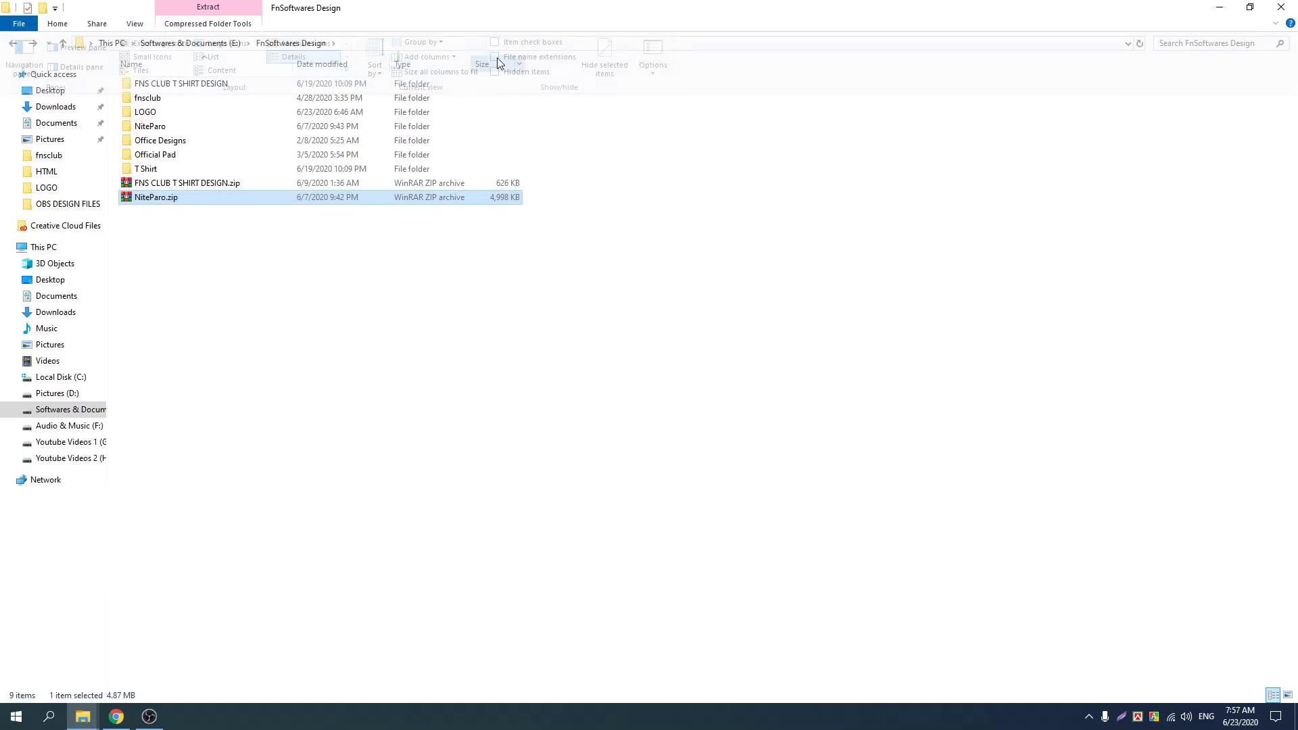
{"action": "left_click", "coordinate": [471, 257]}
{"action": "right_click", "coordinate": [384, 265]}
{"action": "left_click", "coordinate": [424, 323]}
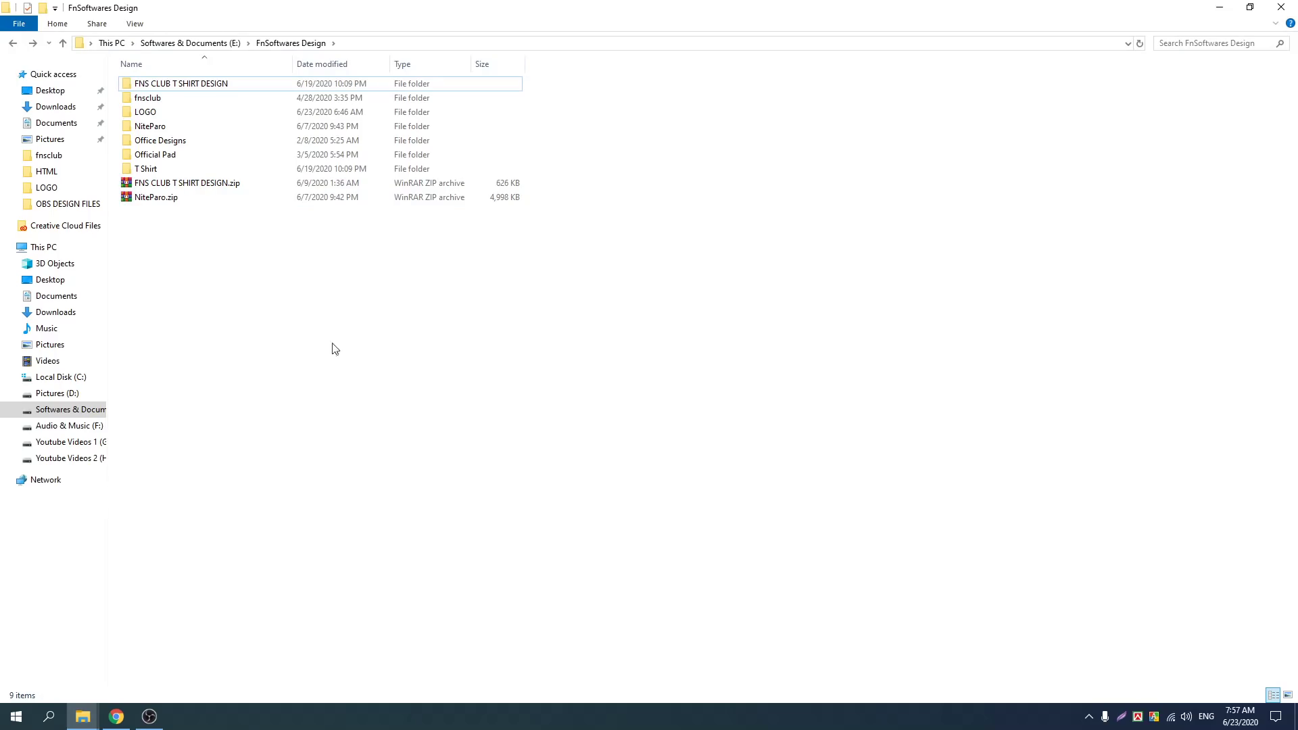
Switch to Chrome, close the old search tab and search Google for "how to enable file extensions windows 7"
{"action": "left_click", "coordinate": [117, 715]}
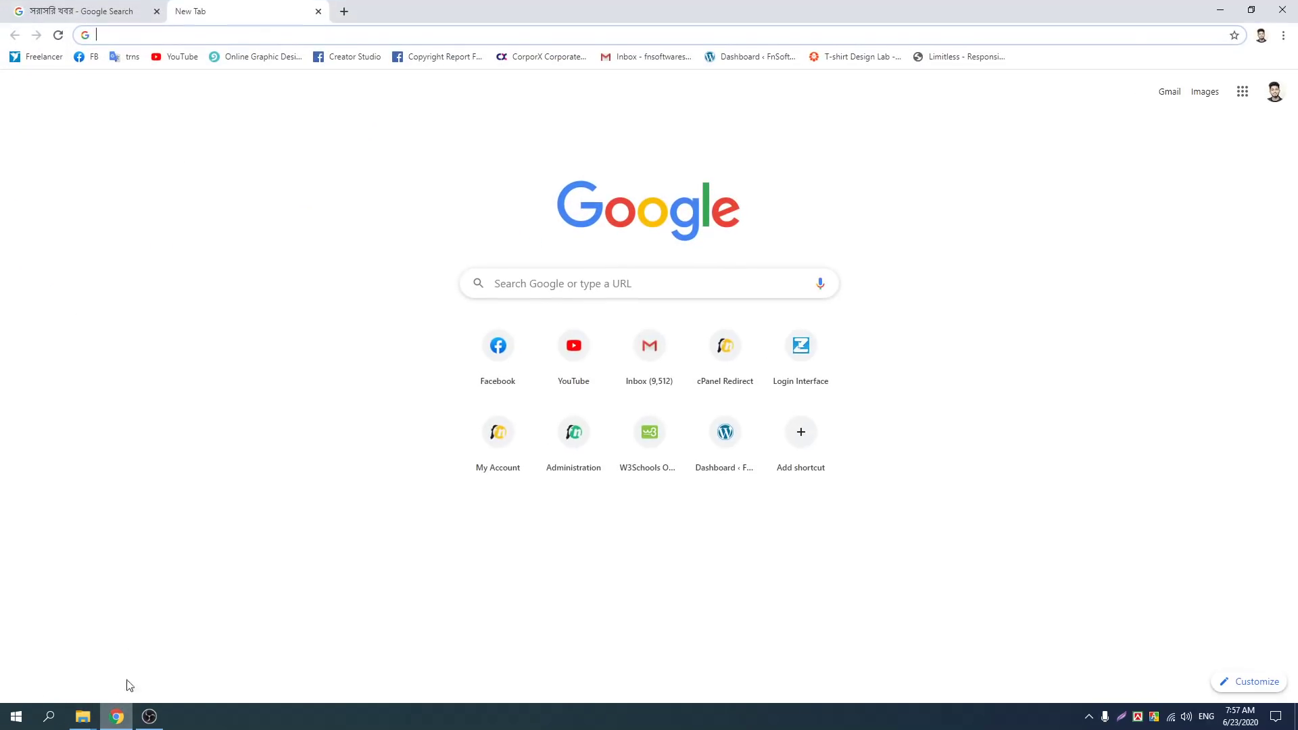
{"action": "left_click", "coordinate": [156, 12]}
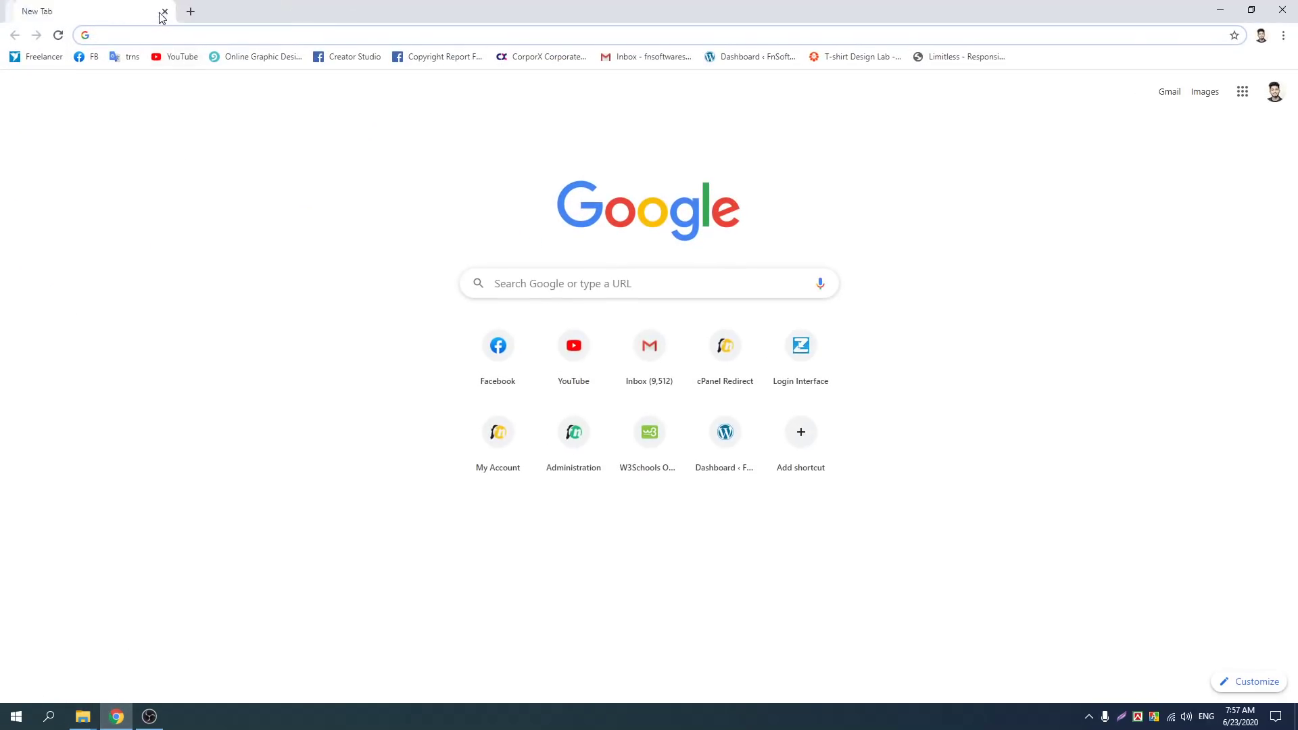
{"action": "left_click", "coordinate": [187, 35]}
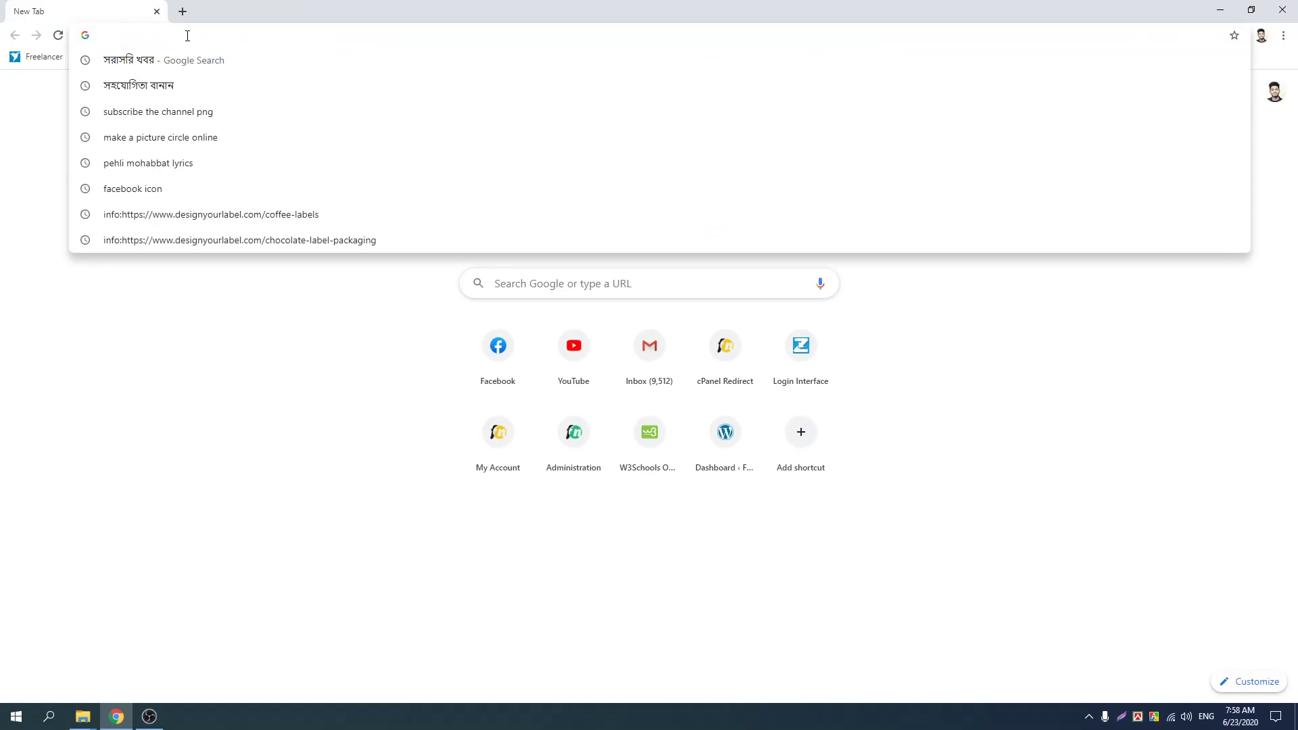
{"action": "type", "text": "how to e"}
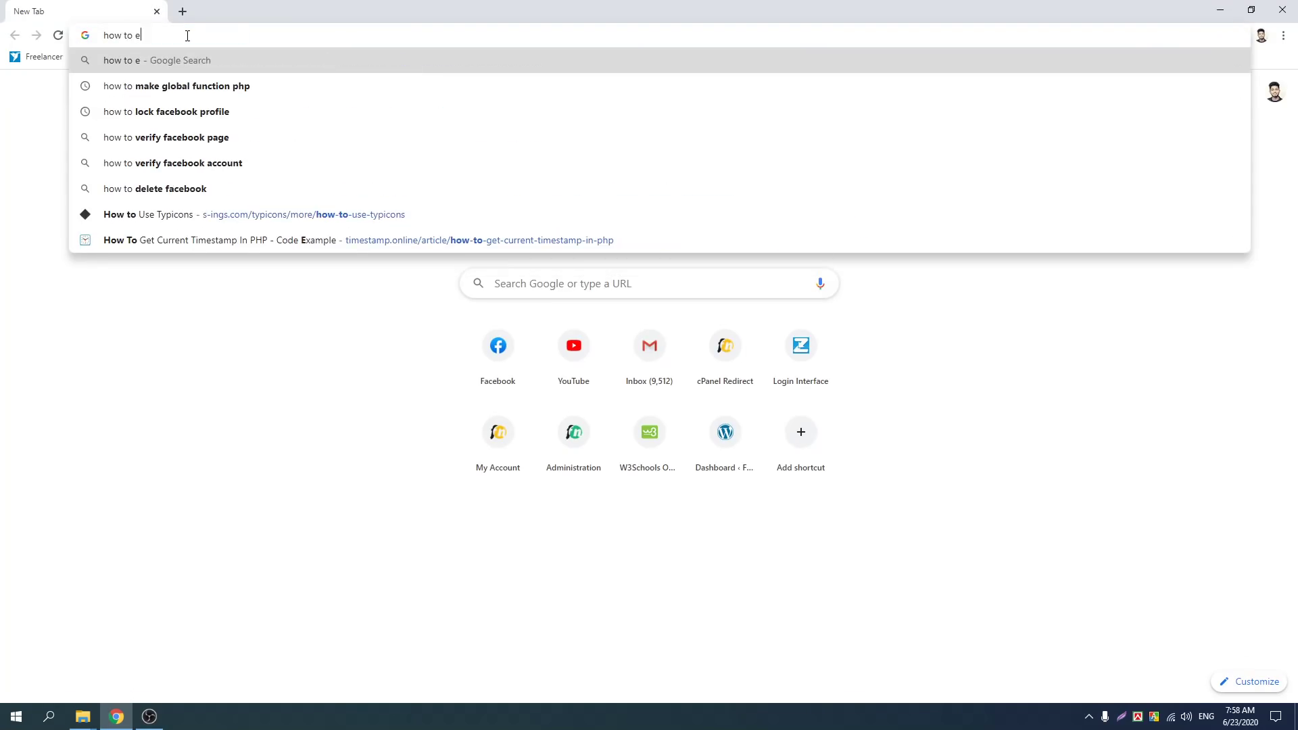
{"action": "type", "text": "nalb"}
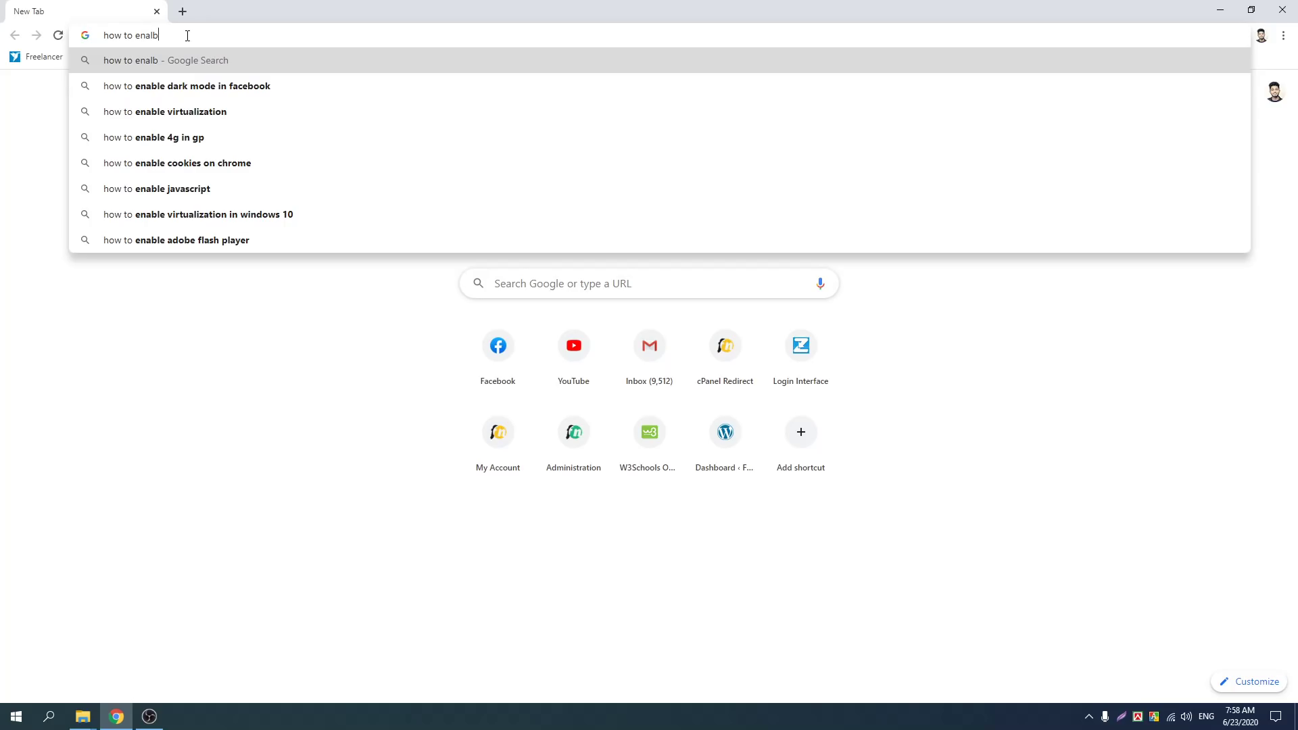
{"action": "key", "text": "BackSpace"}
{"action": "key", "text": "BackSpace"}
{"action": "type", "text": "ble"}
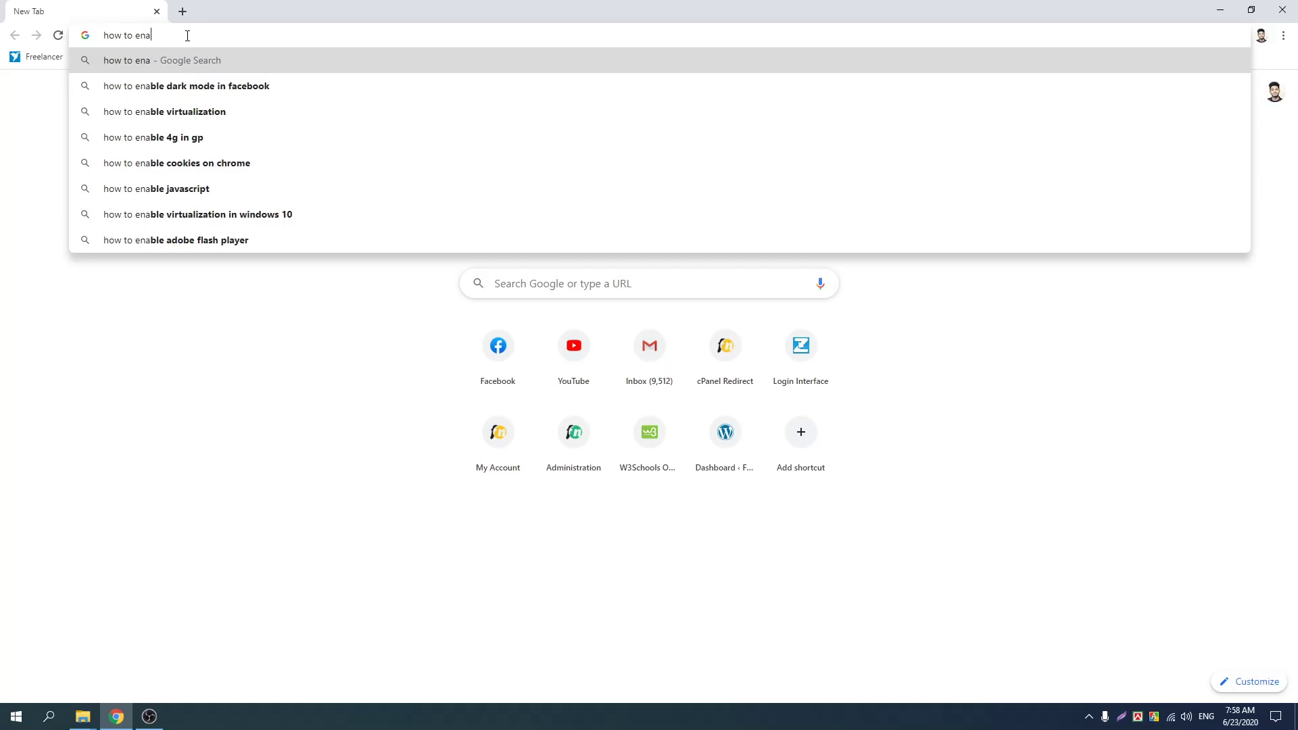
{"action": "key", "text": "Down"}
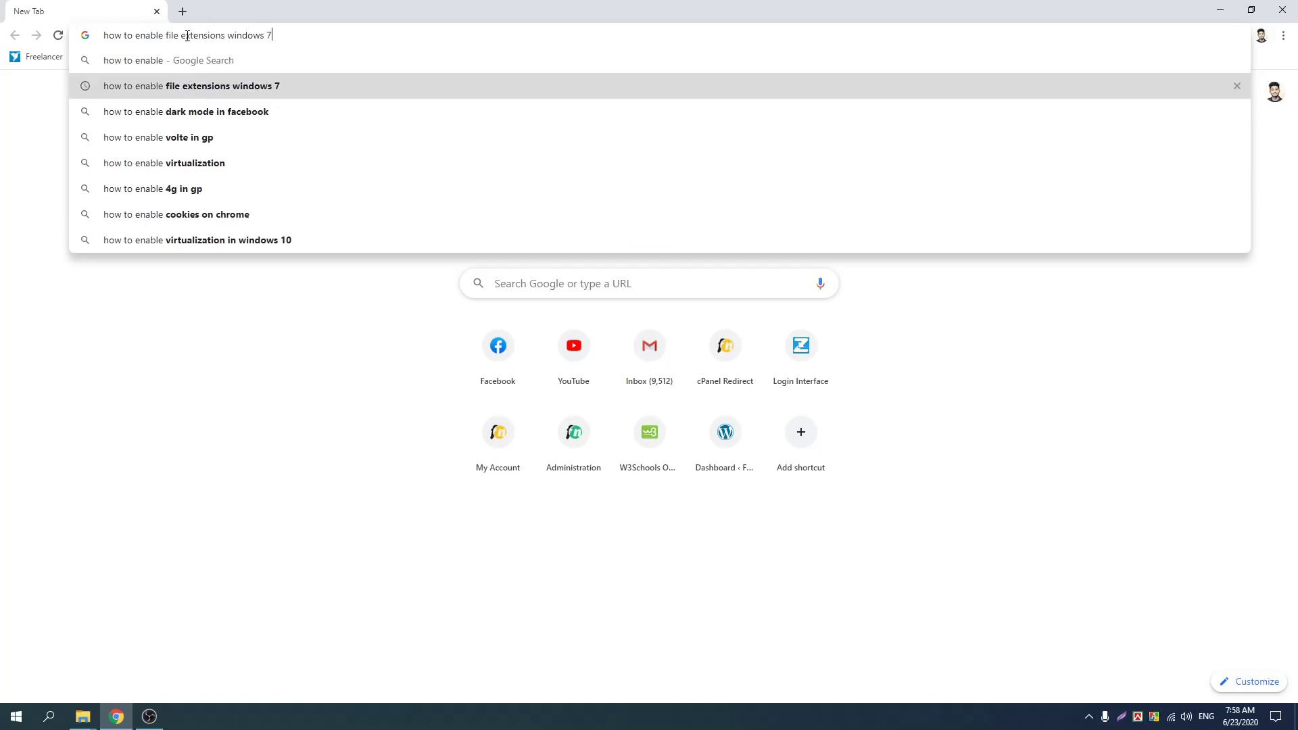
{"action": "key", "text": "Return"}
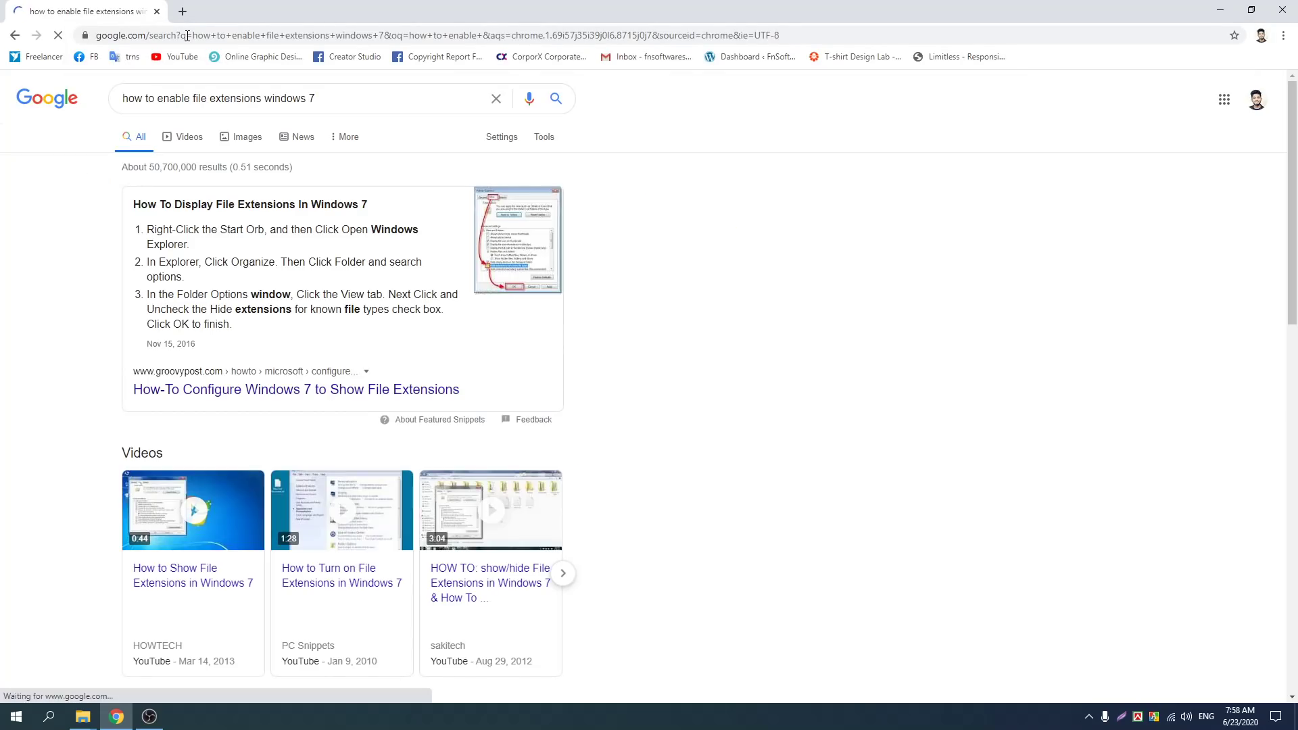
Watch the HOWTECH video "How to Show File Extensions in Windows 7", skipping the ad and jumping ahead in it
{"action": "scroll", "coordinate": [175, 224], "scroll_direction": "down", "scroll_amount": 1}
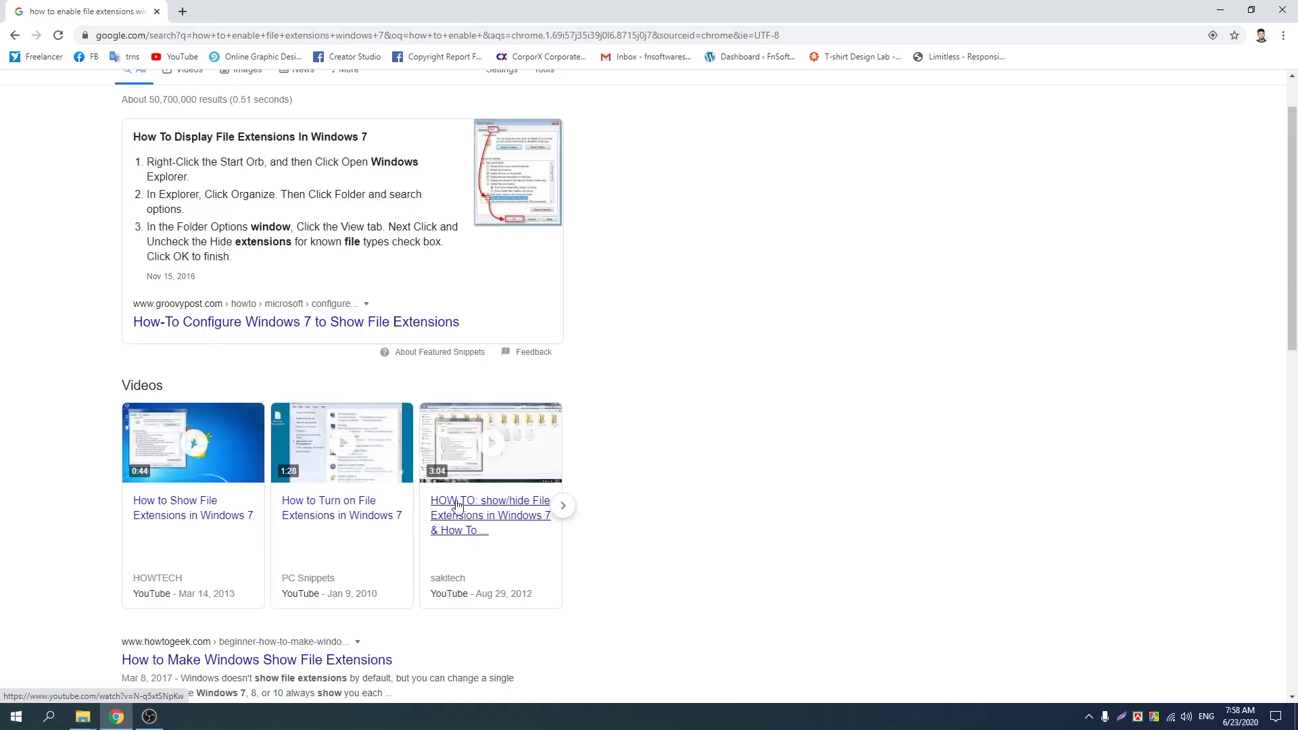
{"action": "left_click", "coordinate": [190, 514]}
{"action": "left_click", "coordinate": [149, 717]}
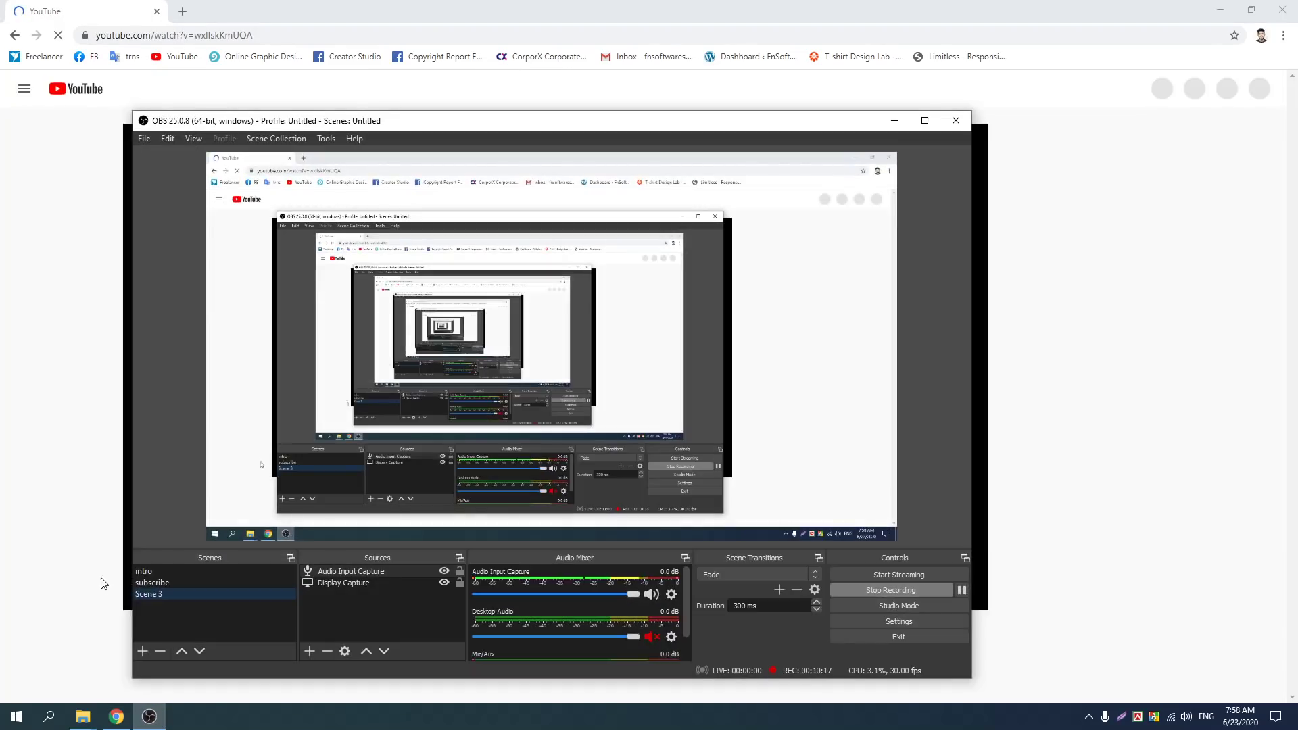
{"action": "left_click", "coordinate": [103, 583]}
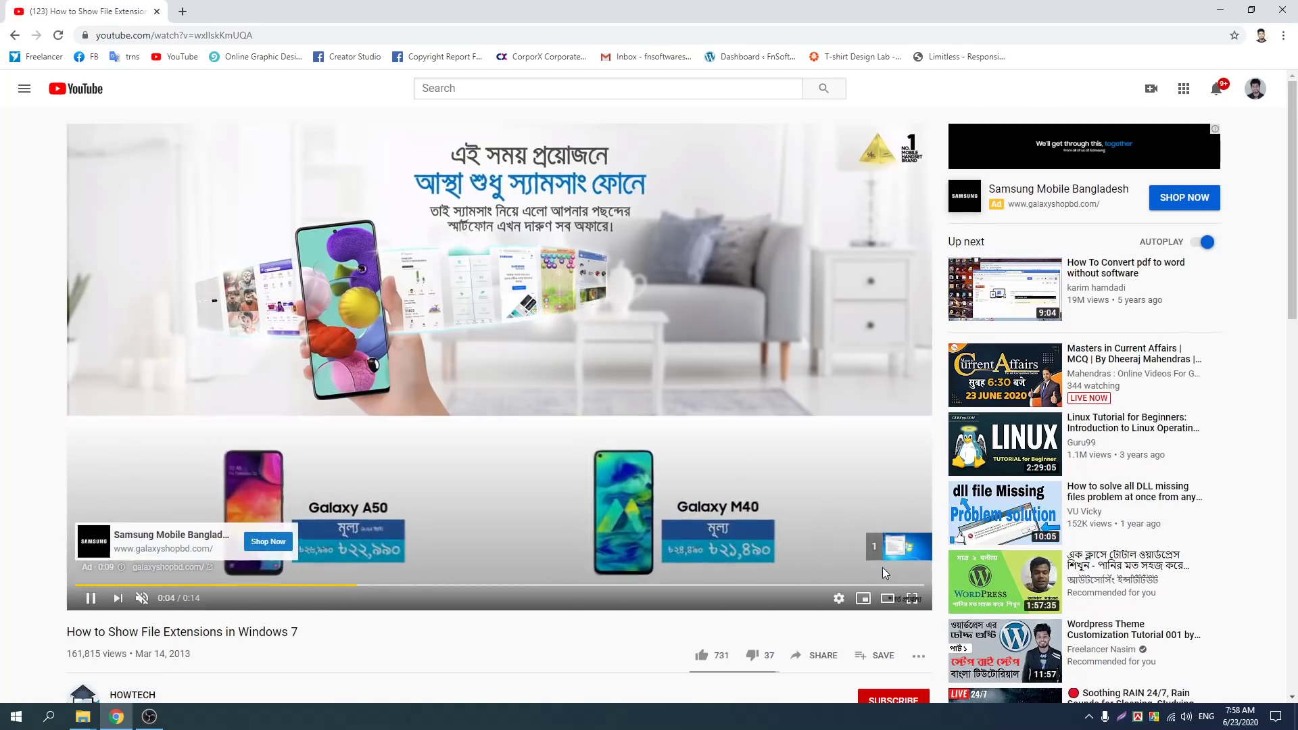
{"action": "left_click", "coordinate": [901, 547]}
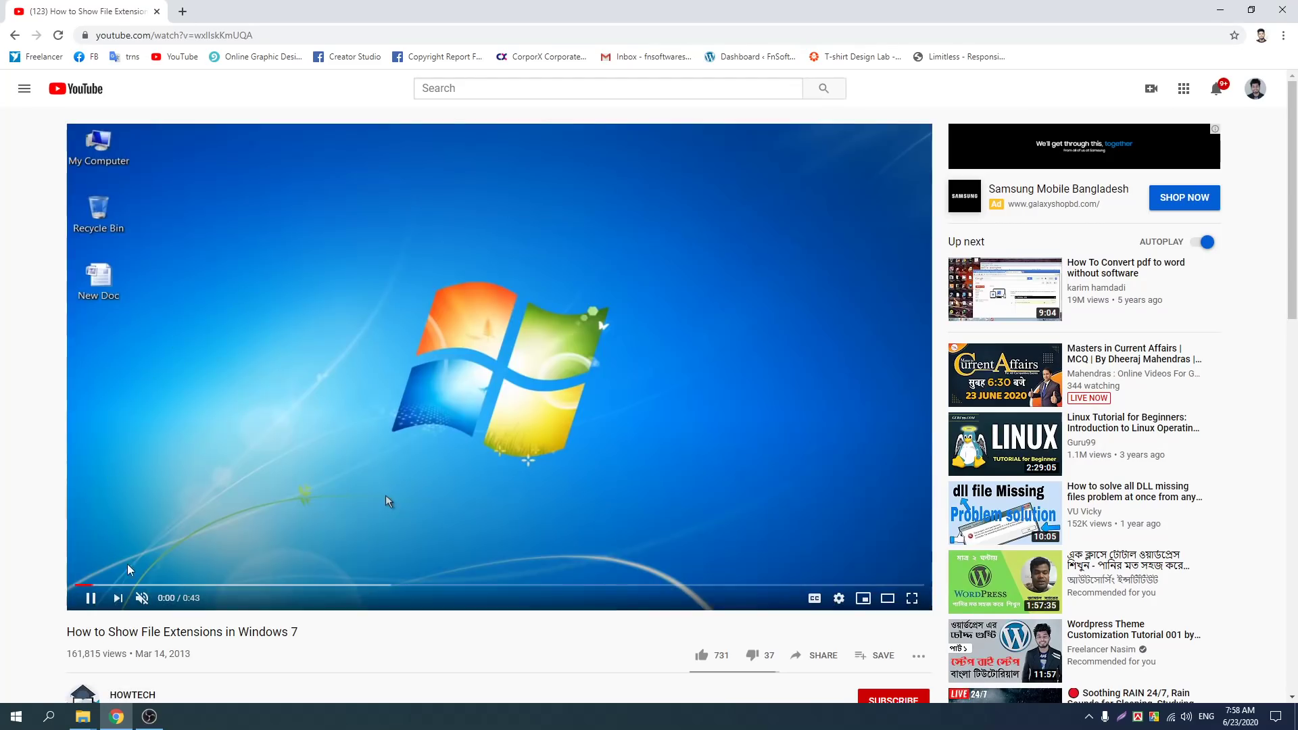
{"action": "left_click", "coordinate": [142, 584]}
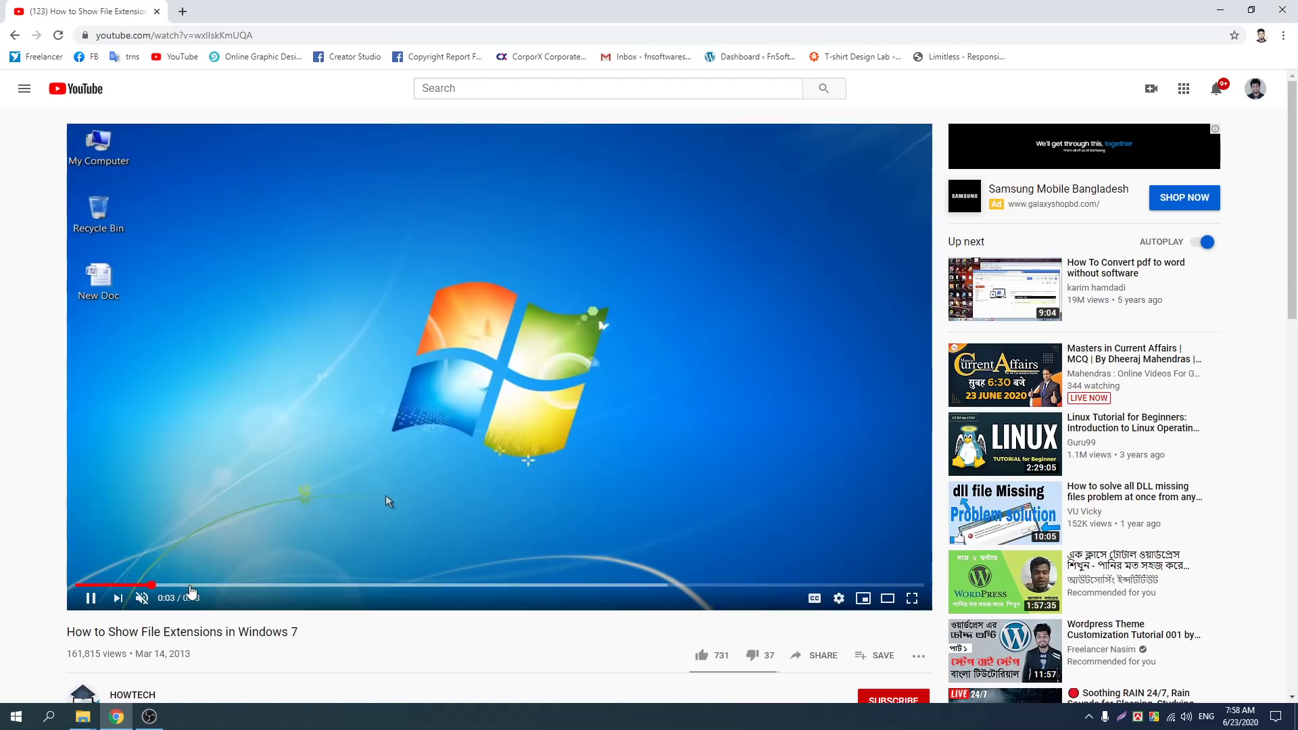
{"action": "left_click", "coordinate": [275, 585]}
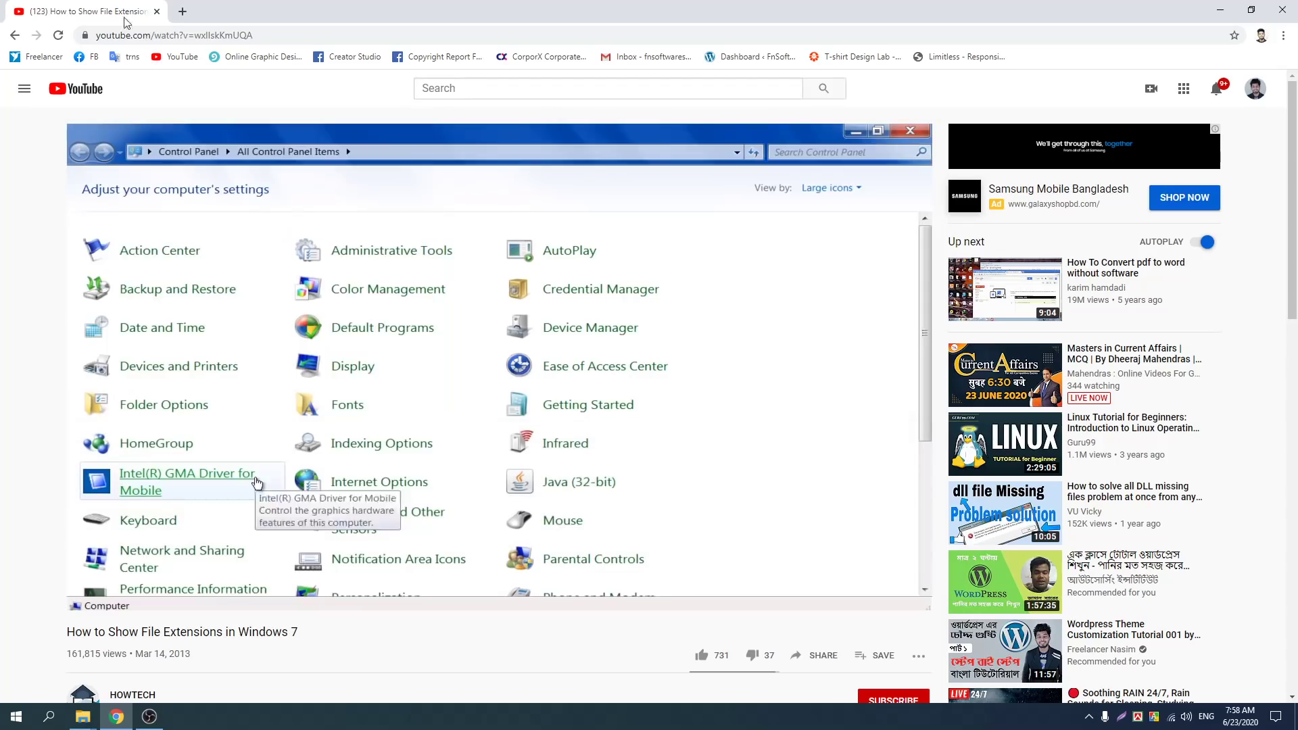
Replace the video tab with a new one and repeat the search for "how to enable file extensions windows 7"
{"action": "left_click", "coordinate": [183, 12]}
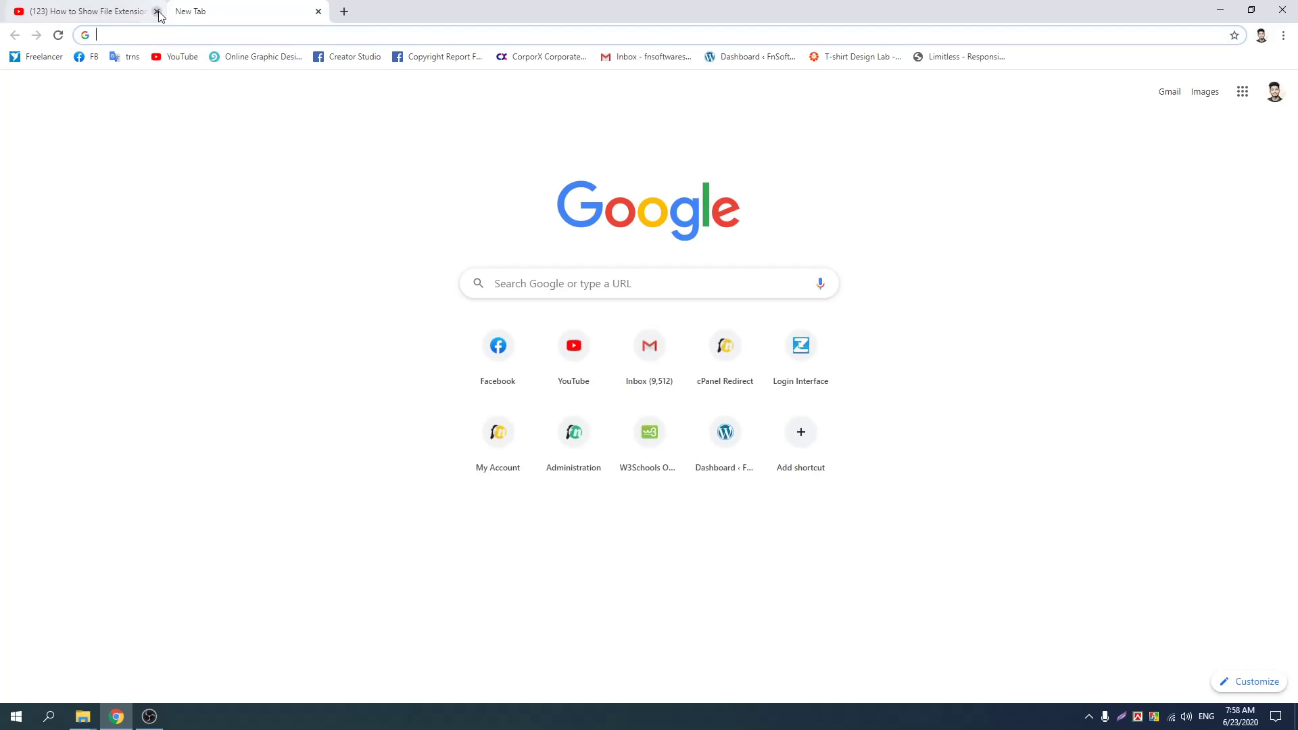
{"action": "left_click", "coordinate": [158, 13]}
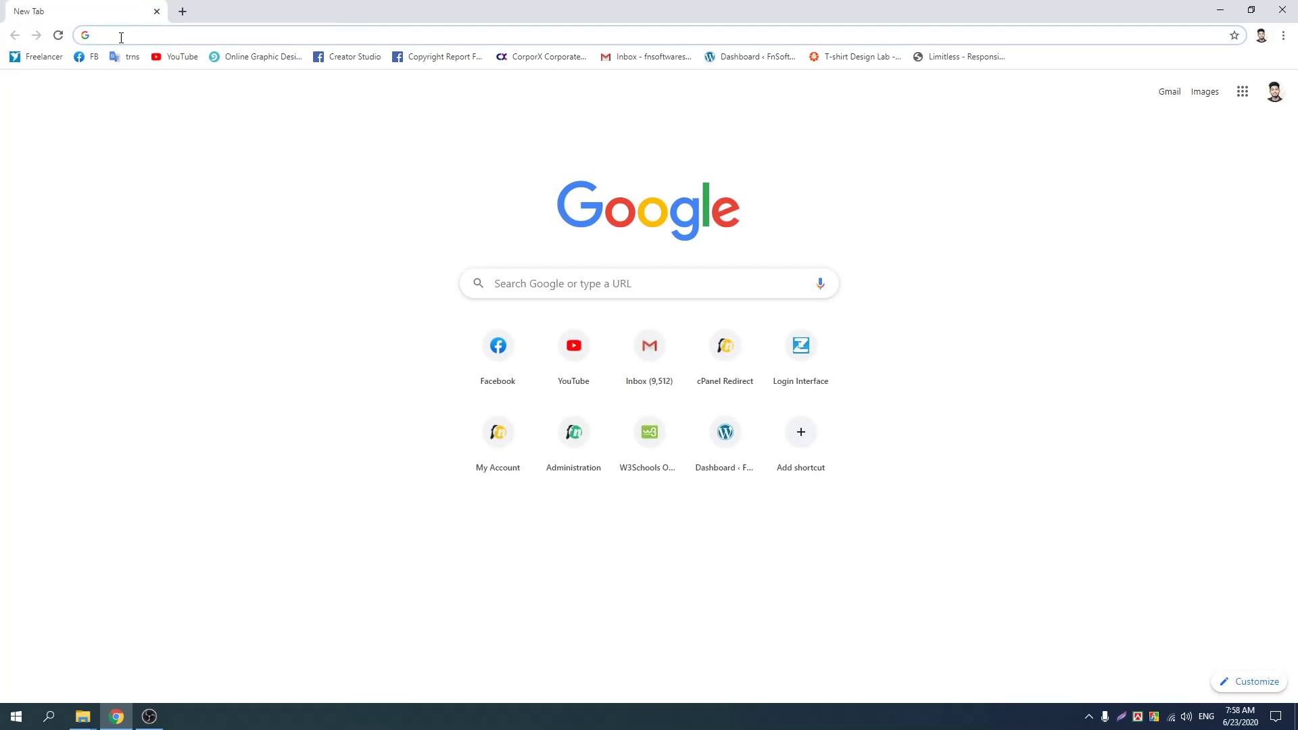
{"action": "left_click", "coordinate": [121, 37]}
{"action": "type", "text": "how"}
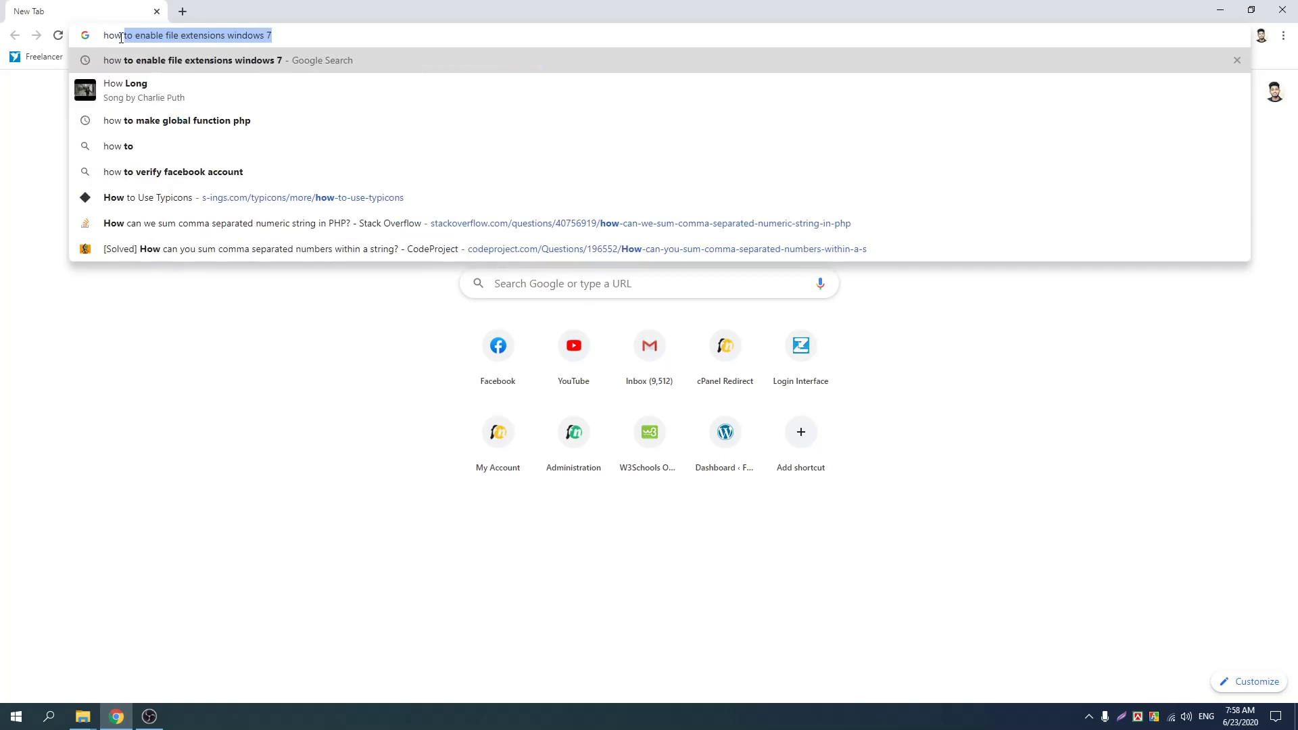
{"action": "key", "text": "Return"}
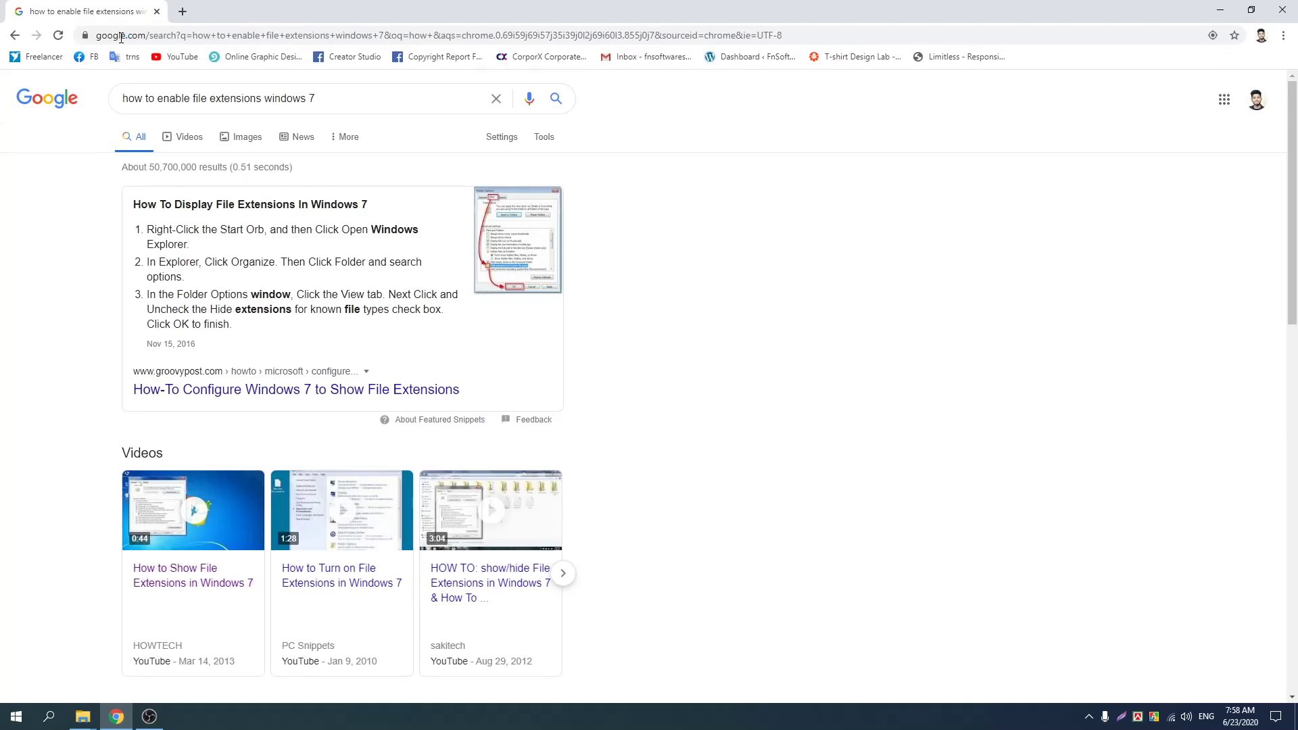
Change the search query to "how to enable file extensions windows 8" and run it
{"action": "double_click", "coordinate": [313, 98]}
{"action": "type", "text": "10"}
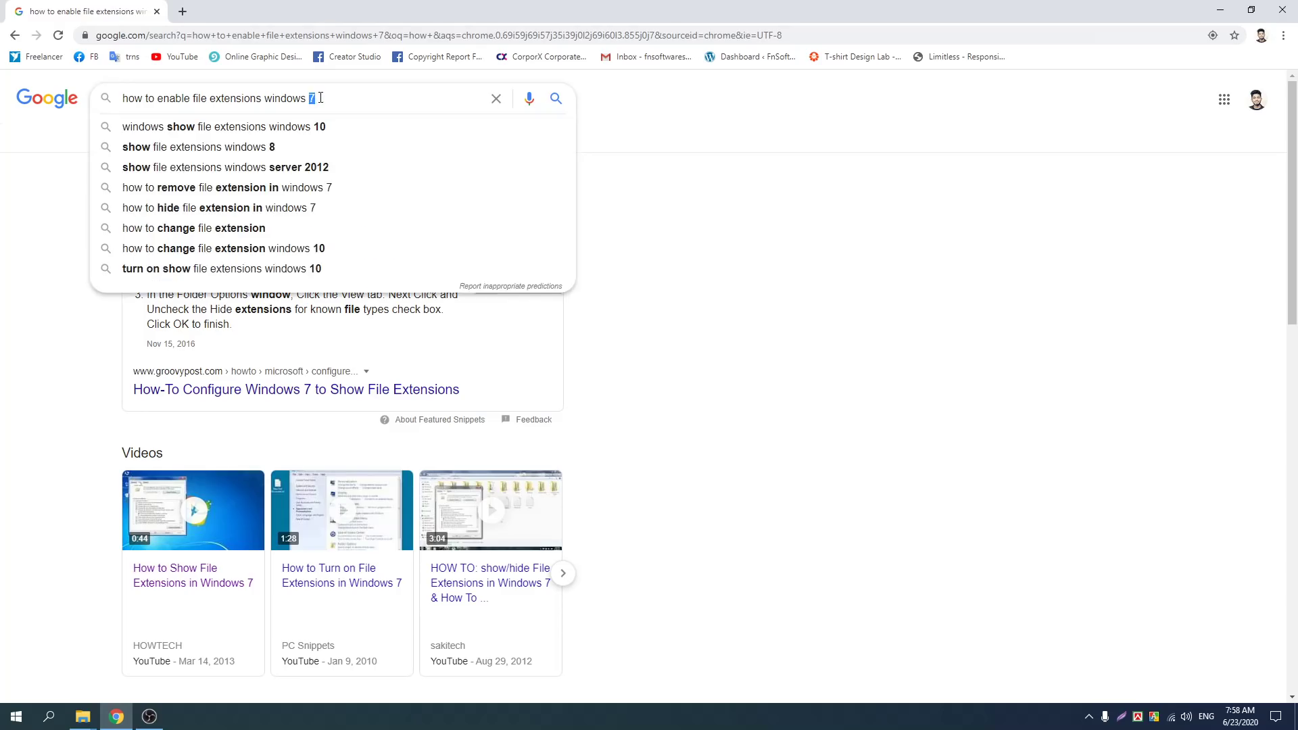
{"action": "key", "text": "BackSpace"}
{"action": "key", "text": "BackSpace"}
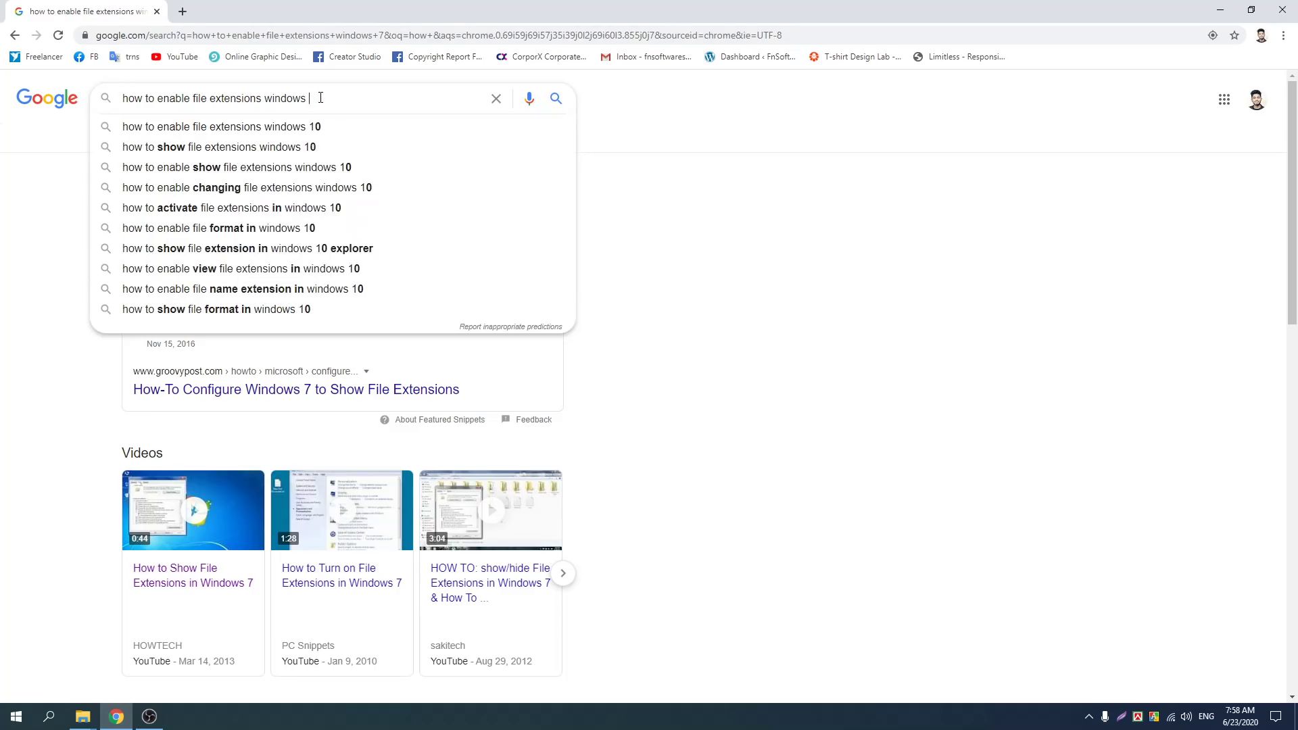
{"action": "type", "text": "8"}
{"action": "key", "text": "Return"}
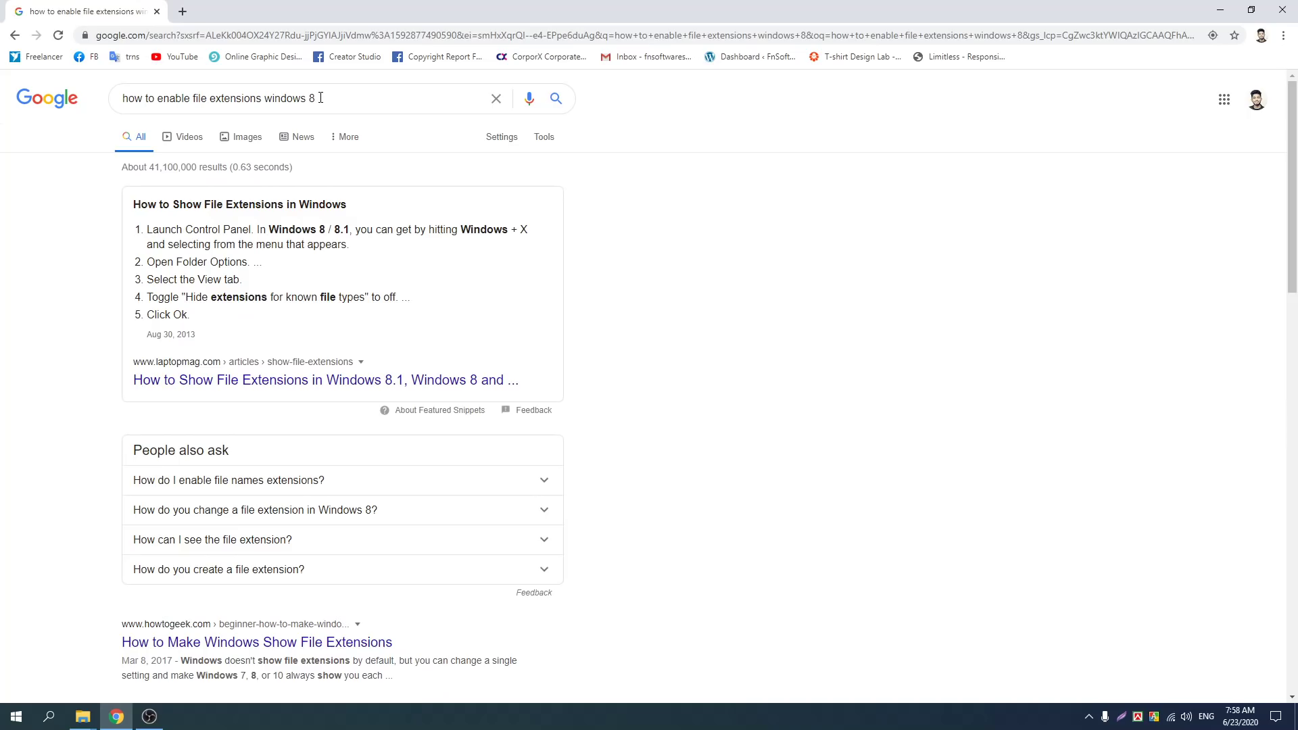
View the video results for the Windows 8 search and return to all results
{"action": "left_click", "coordinate": [189, 137]}
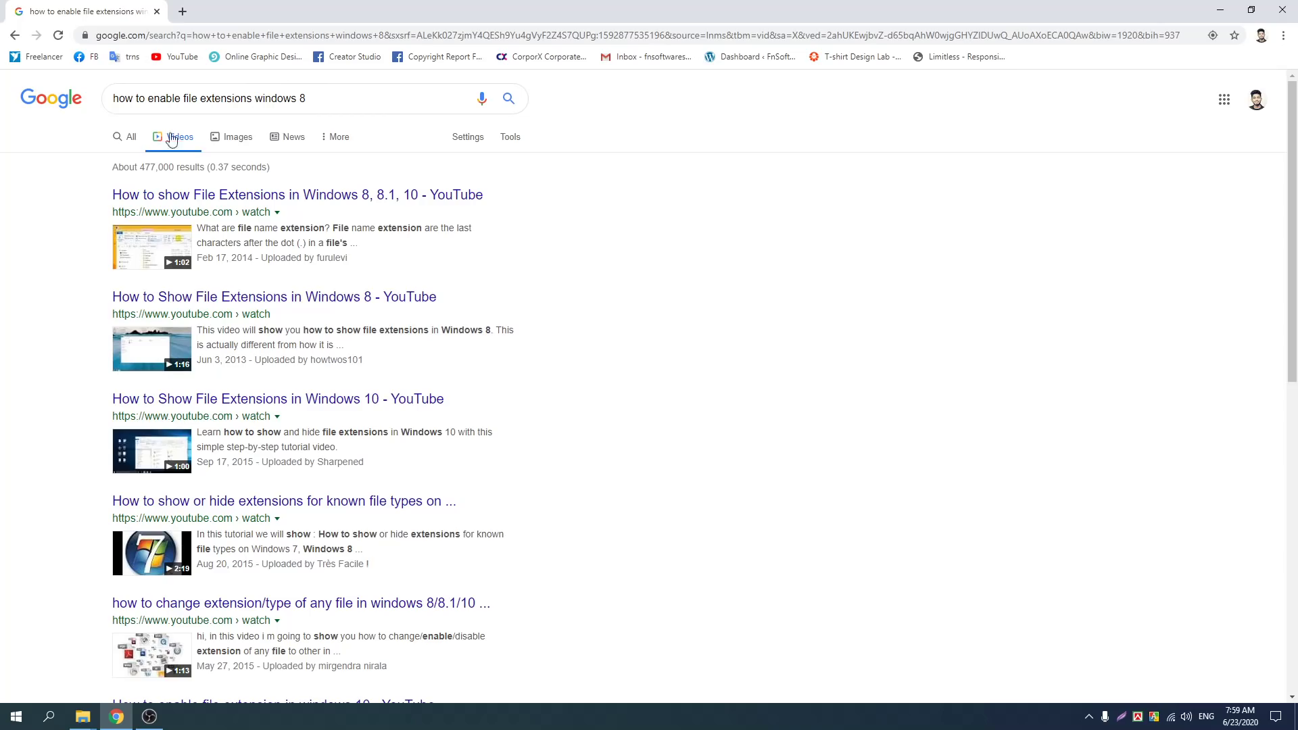
{"action": "left_click", "coordinate": [15, 35]}
{"action": "left_click", "coordinate": [149, 718]}
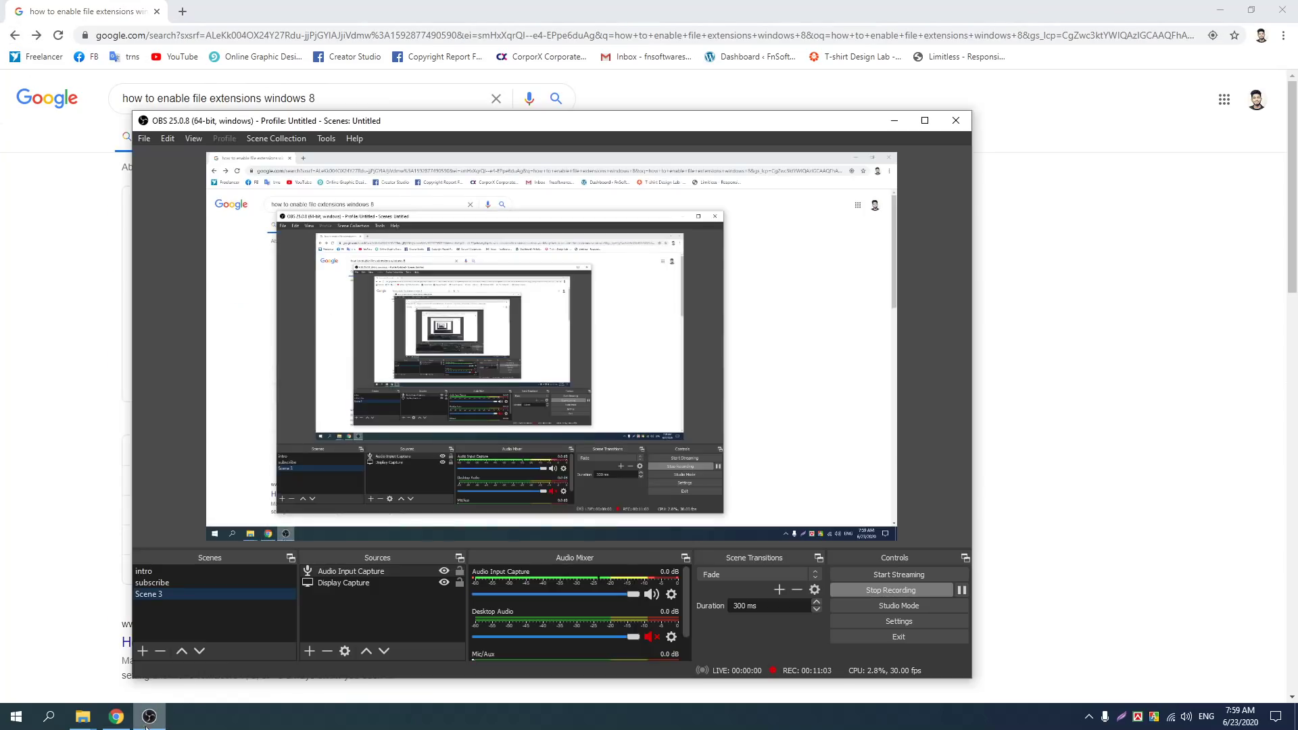
{"action": "left_click", "coordinate": [59, 412]}
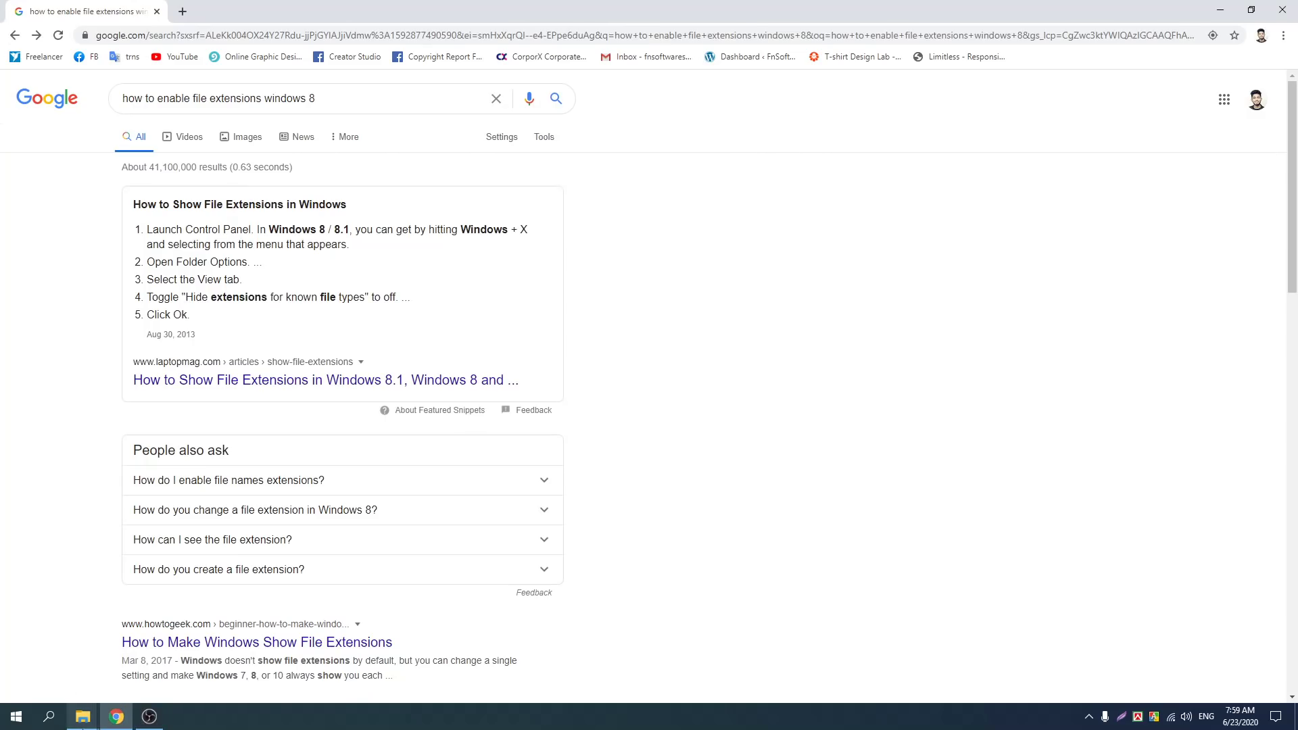
Switch back to the FnSoftwares Design folder in File Explorer and refresh it
{"action": "mouse_move", "coordinate": [83, 717]}
{"action": "left_click", "coordinate": [207, 667]}
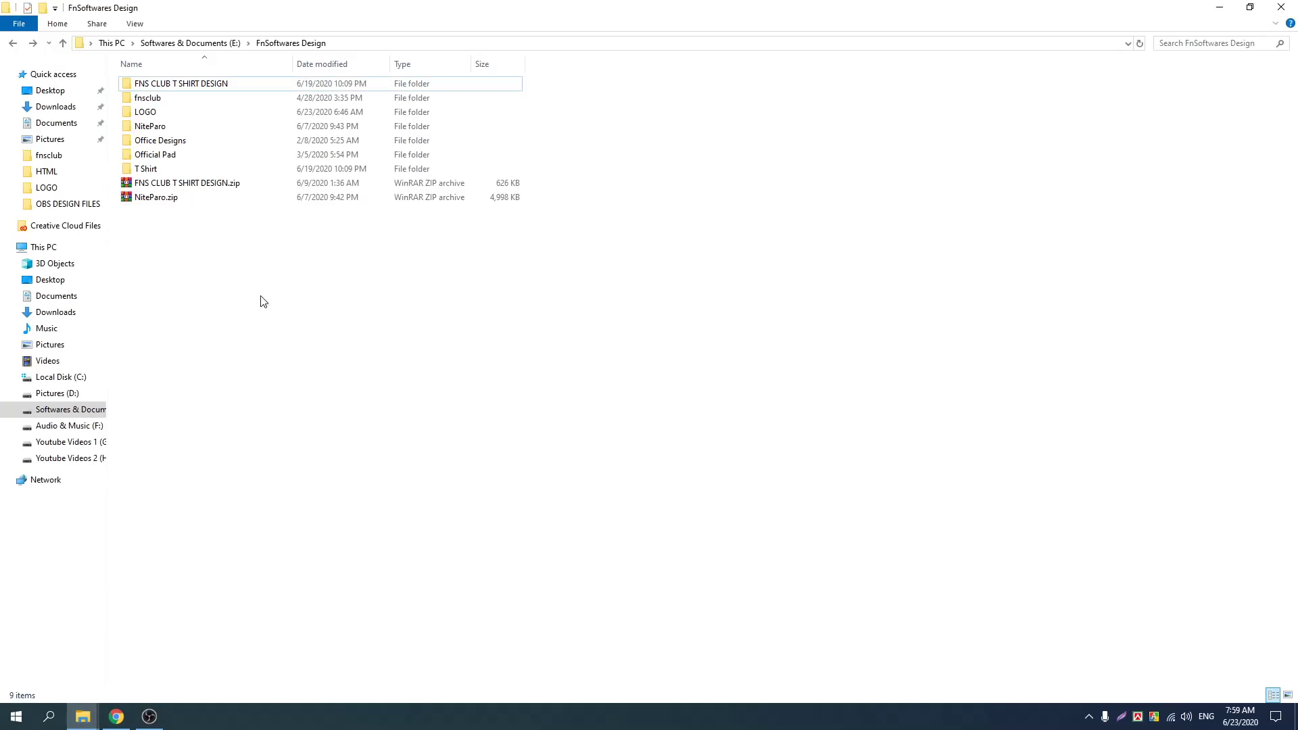
{"action": "right_click", "coordinate": [261, 298]}
{"action": "left_click", "coordinate": [323, 351]}
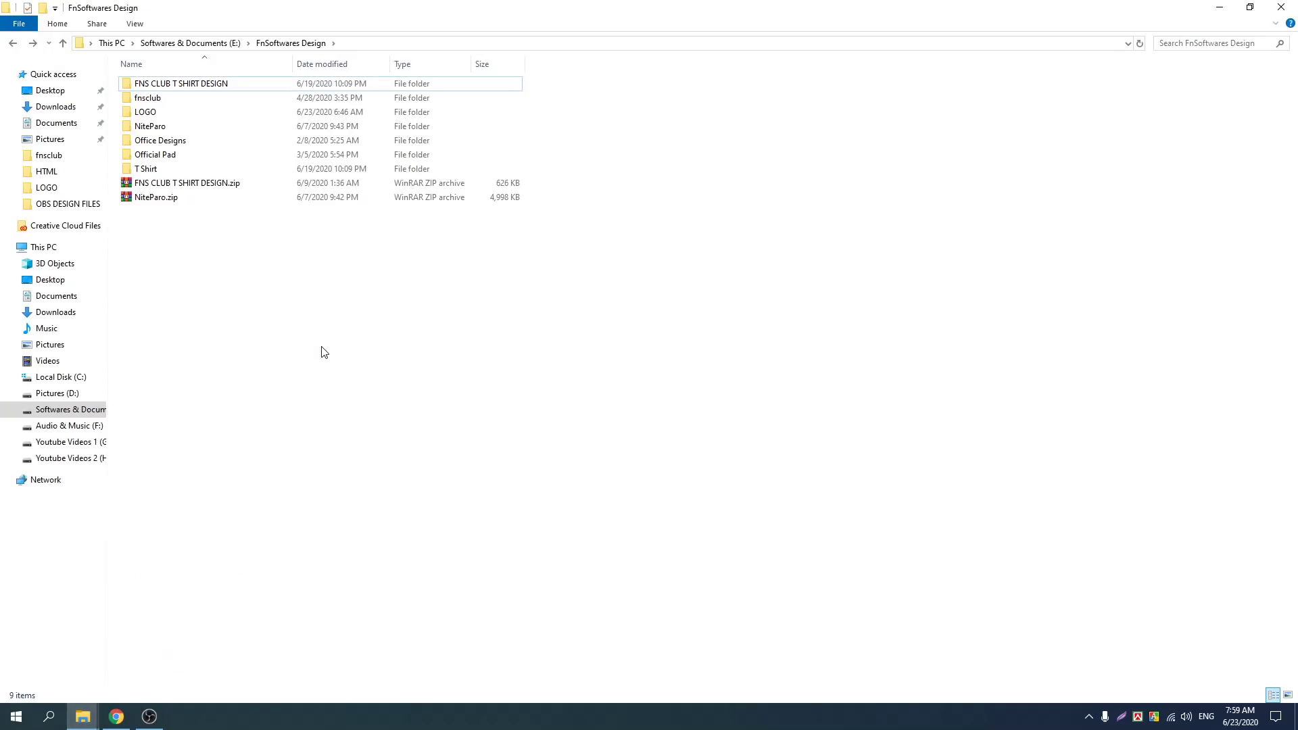